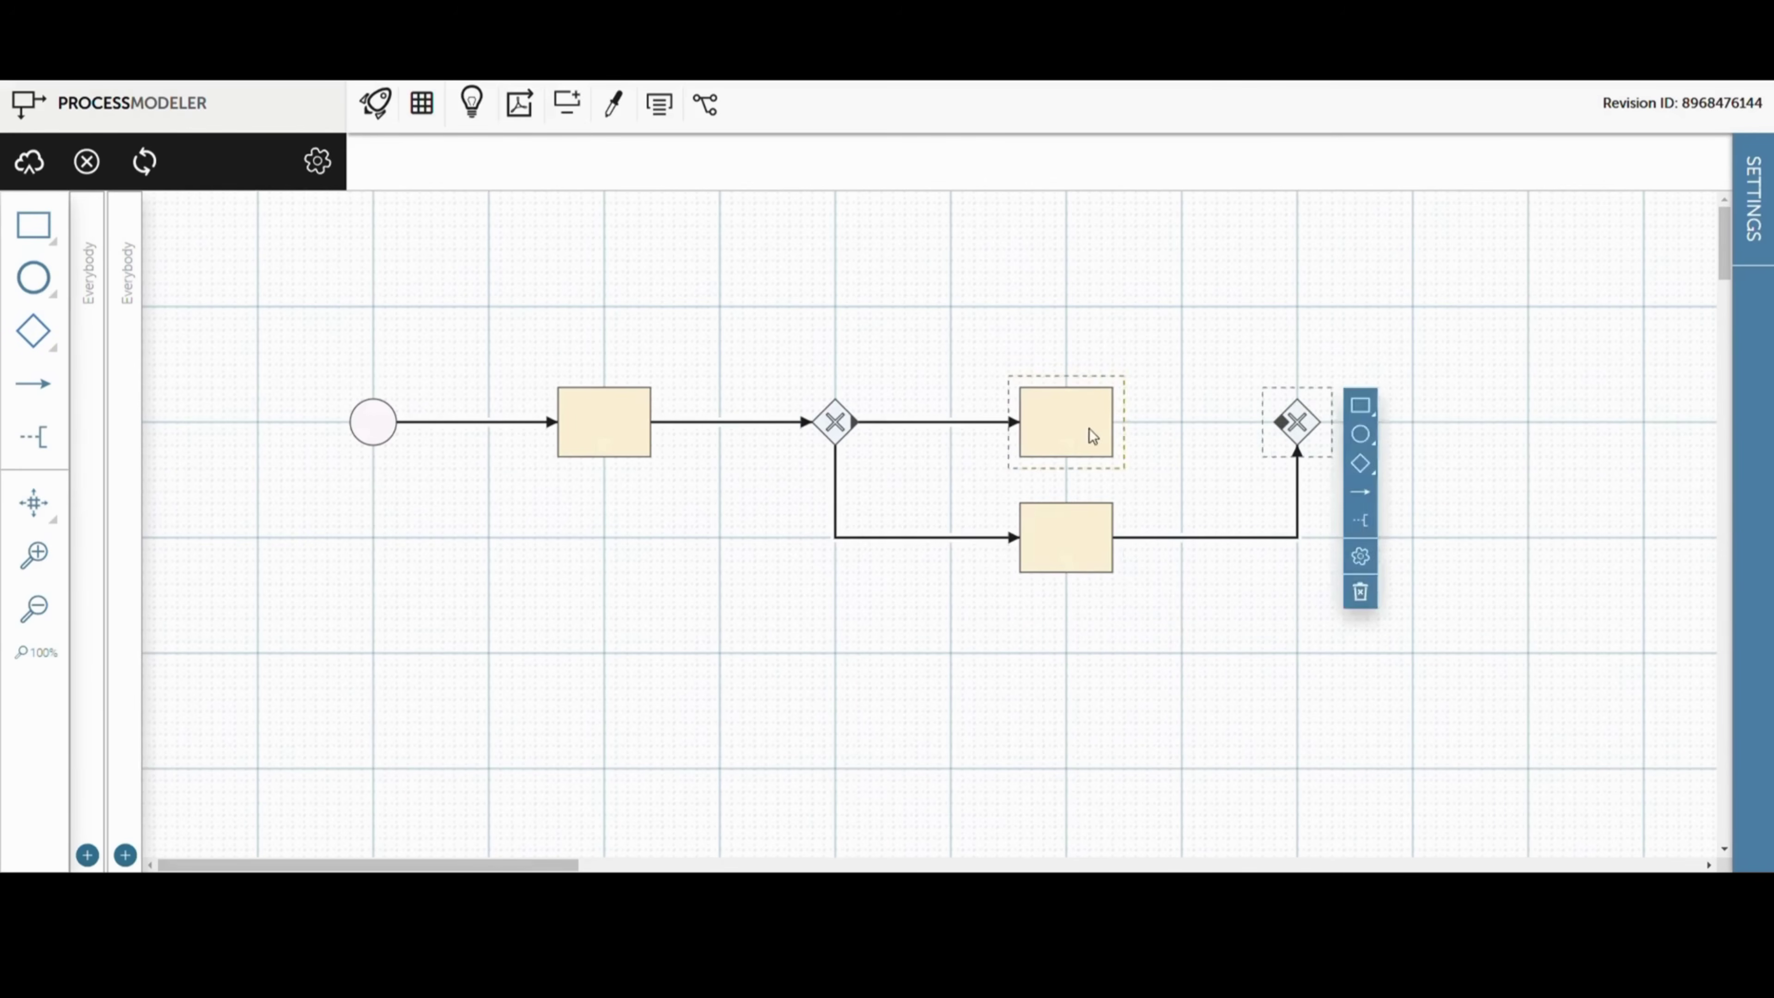
left_click(1359, 431)
left_click(1410, 441)
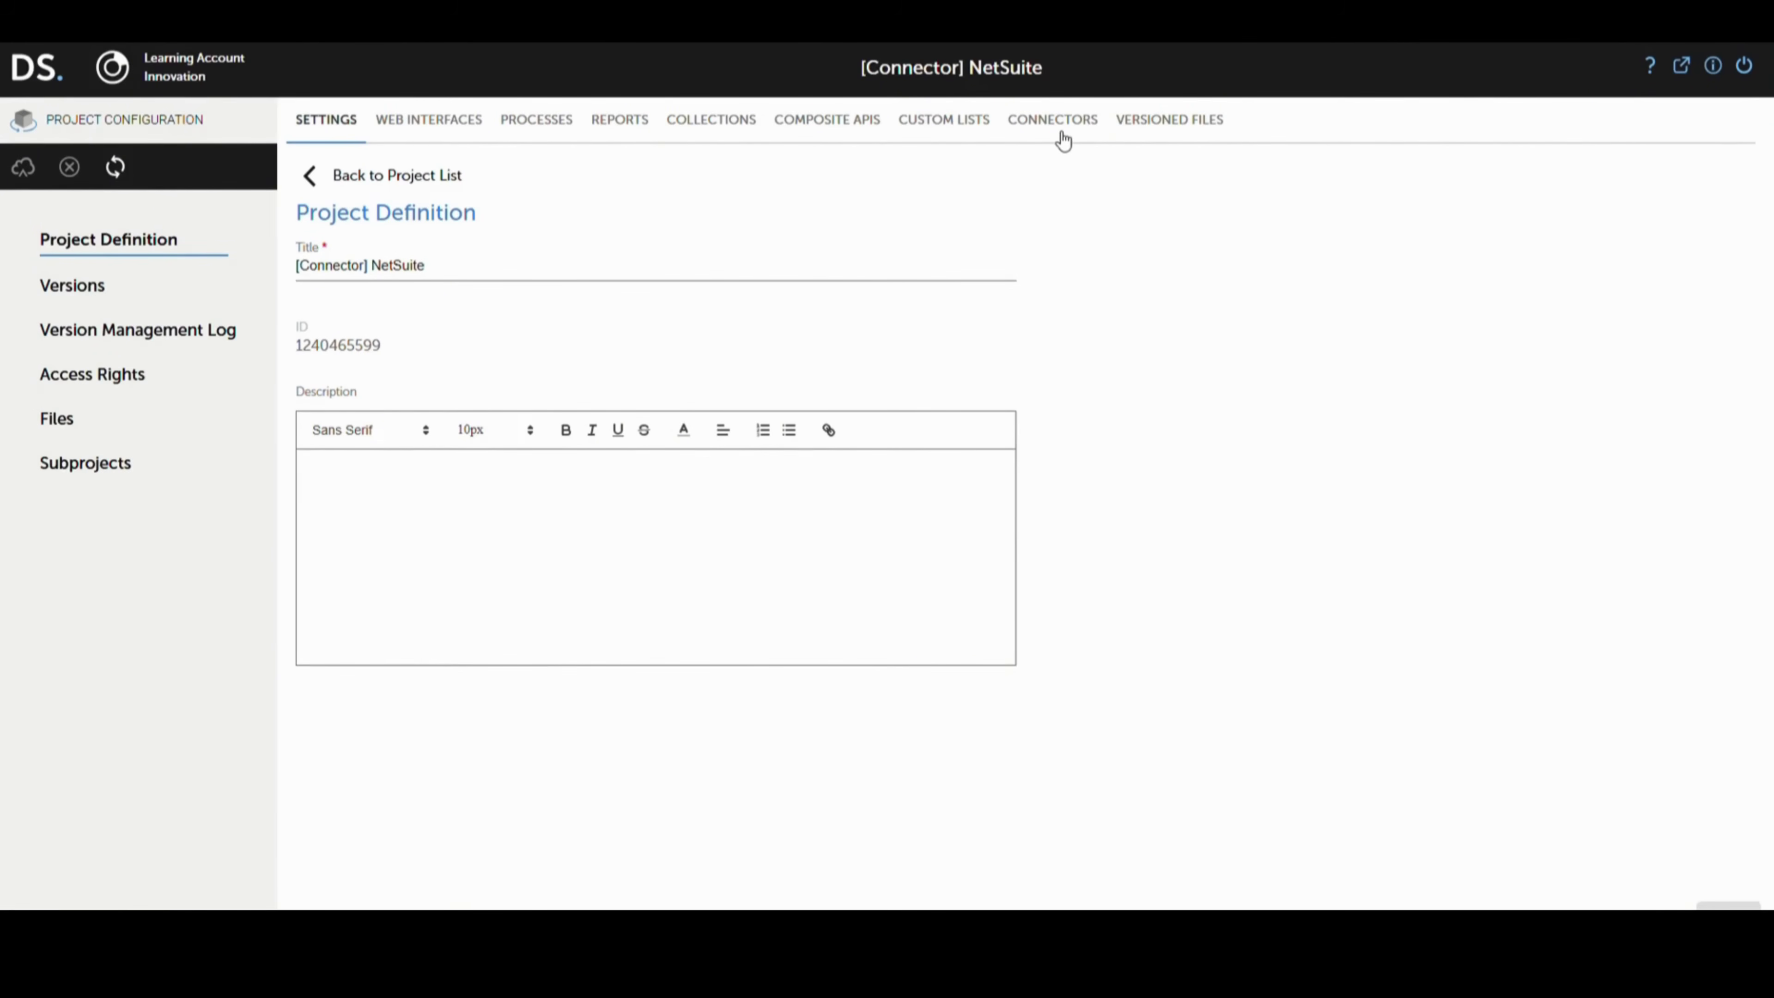
Step: Create a new provider named "Netsuite Oauth" in the [Connector] NetSuite project's connectors
left_click(1062, 138)
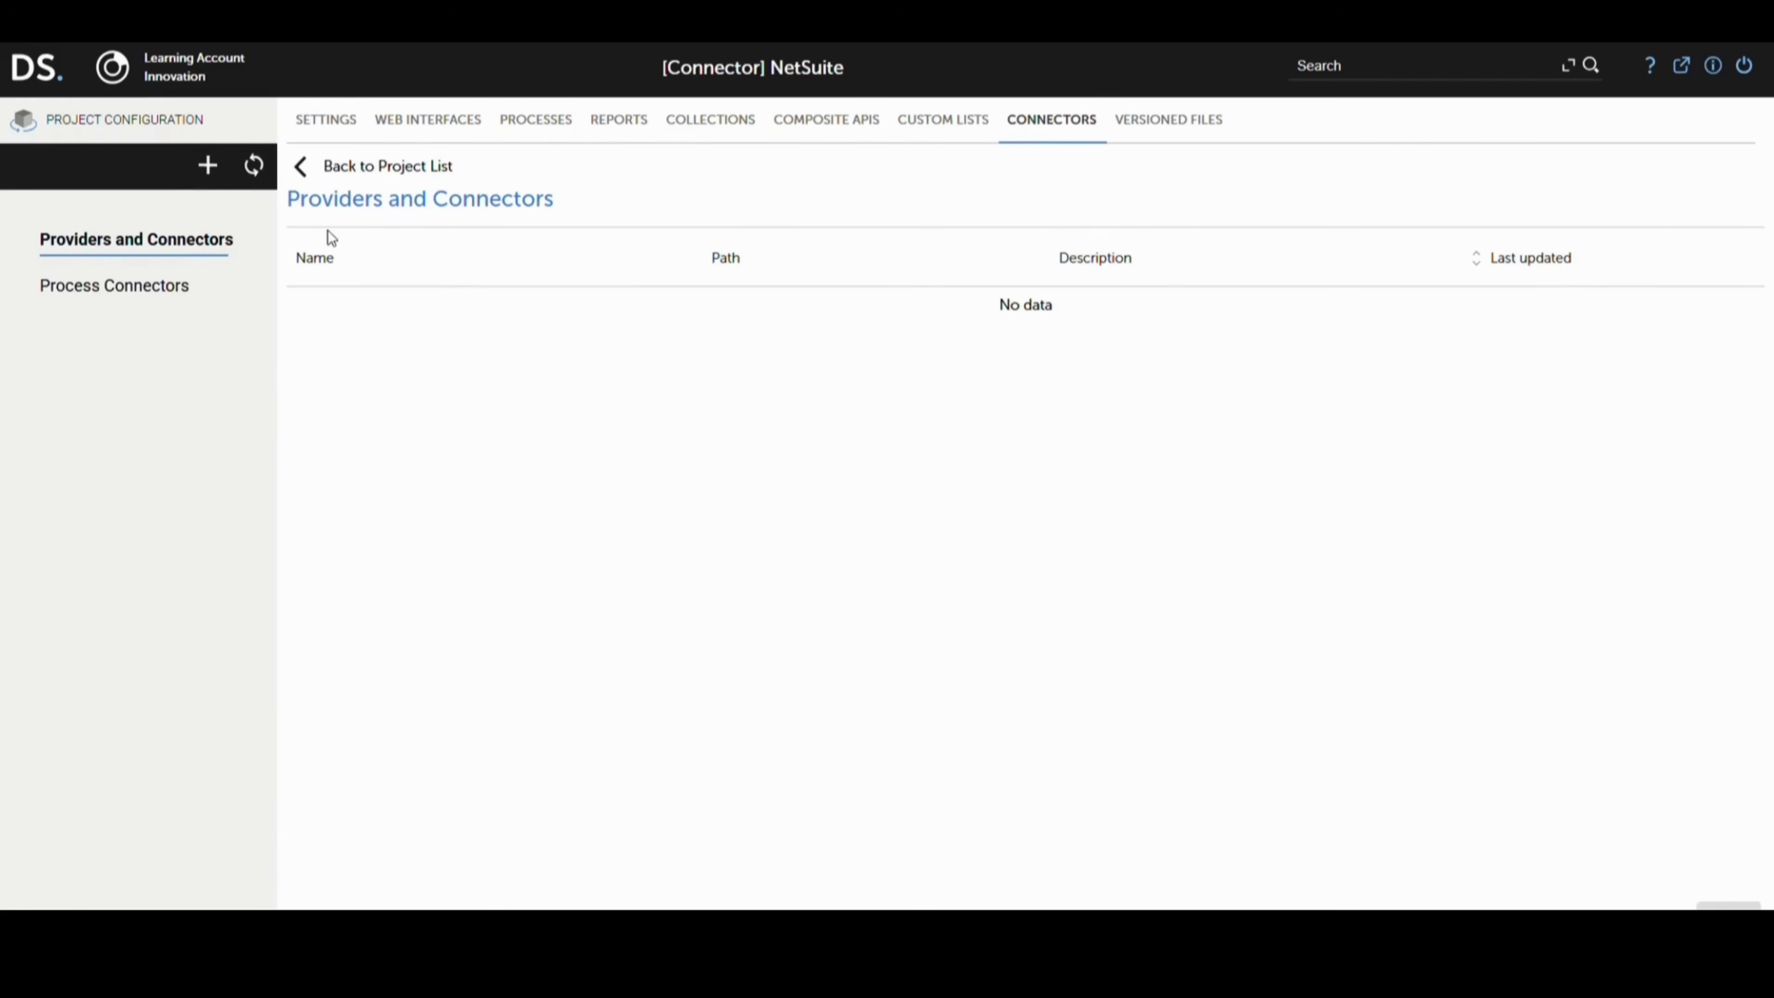
left_click(217, 174)
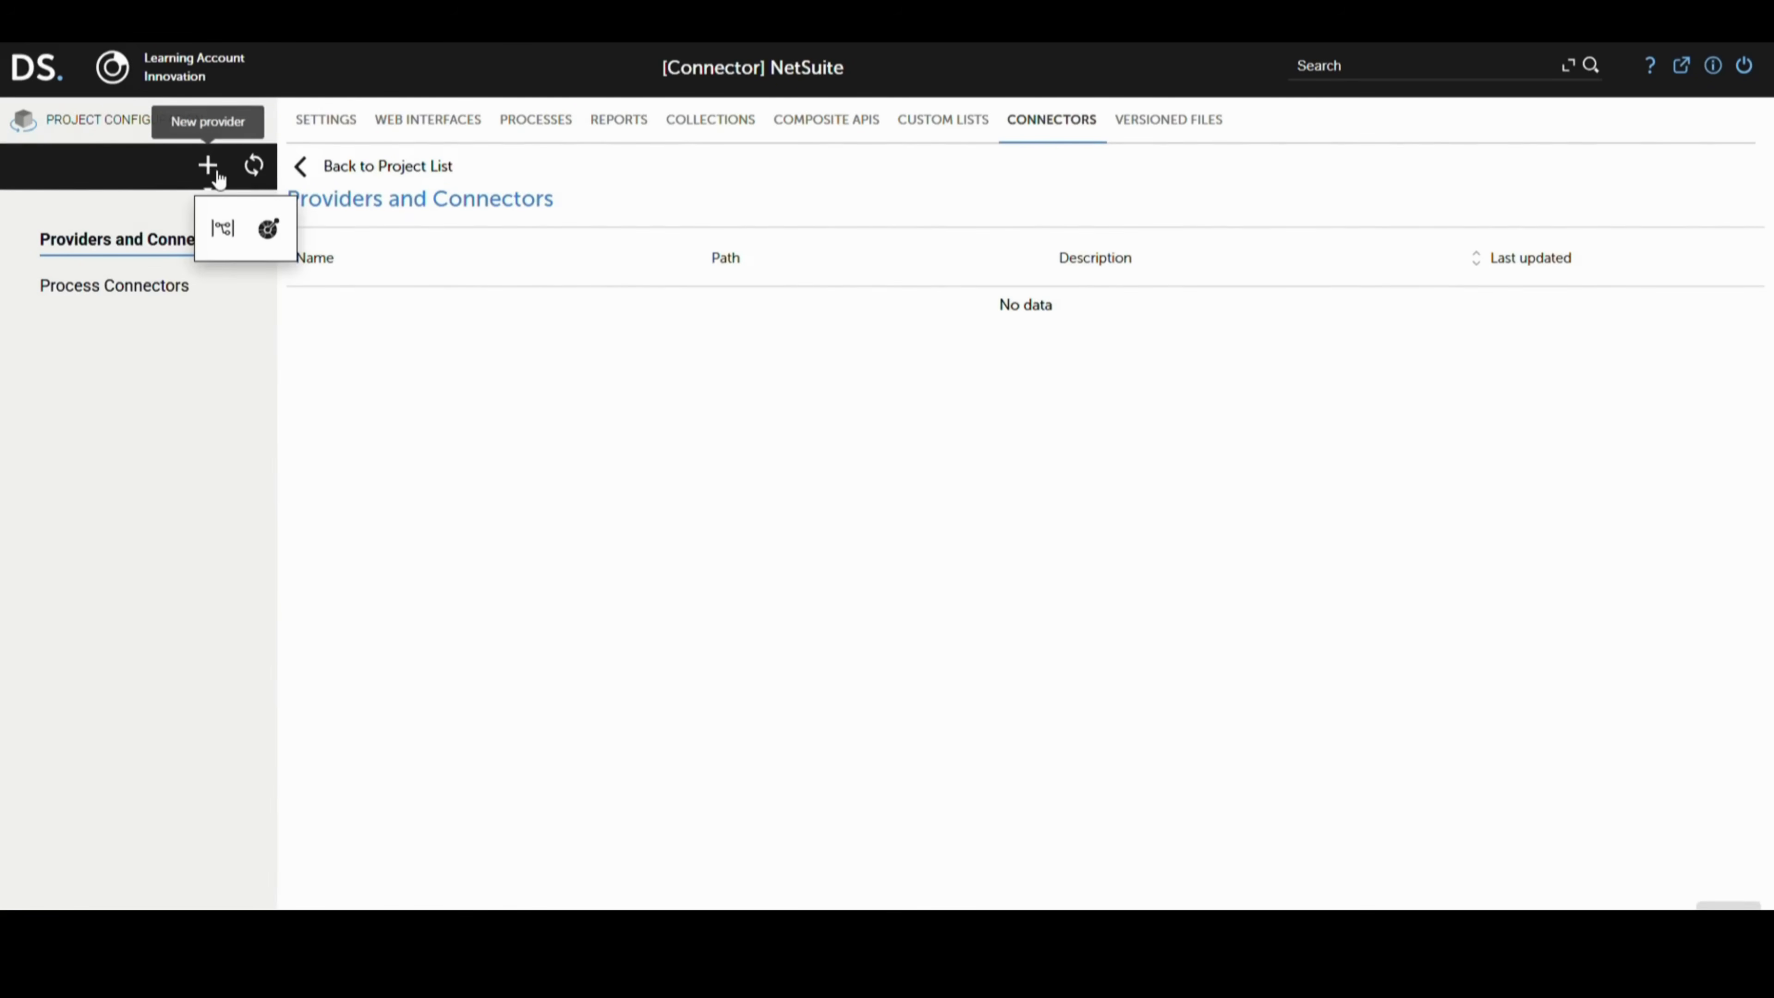
left_click(225, 230)
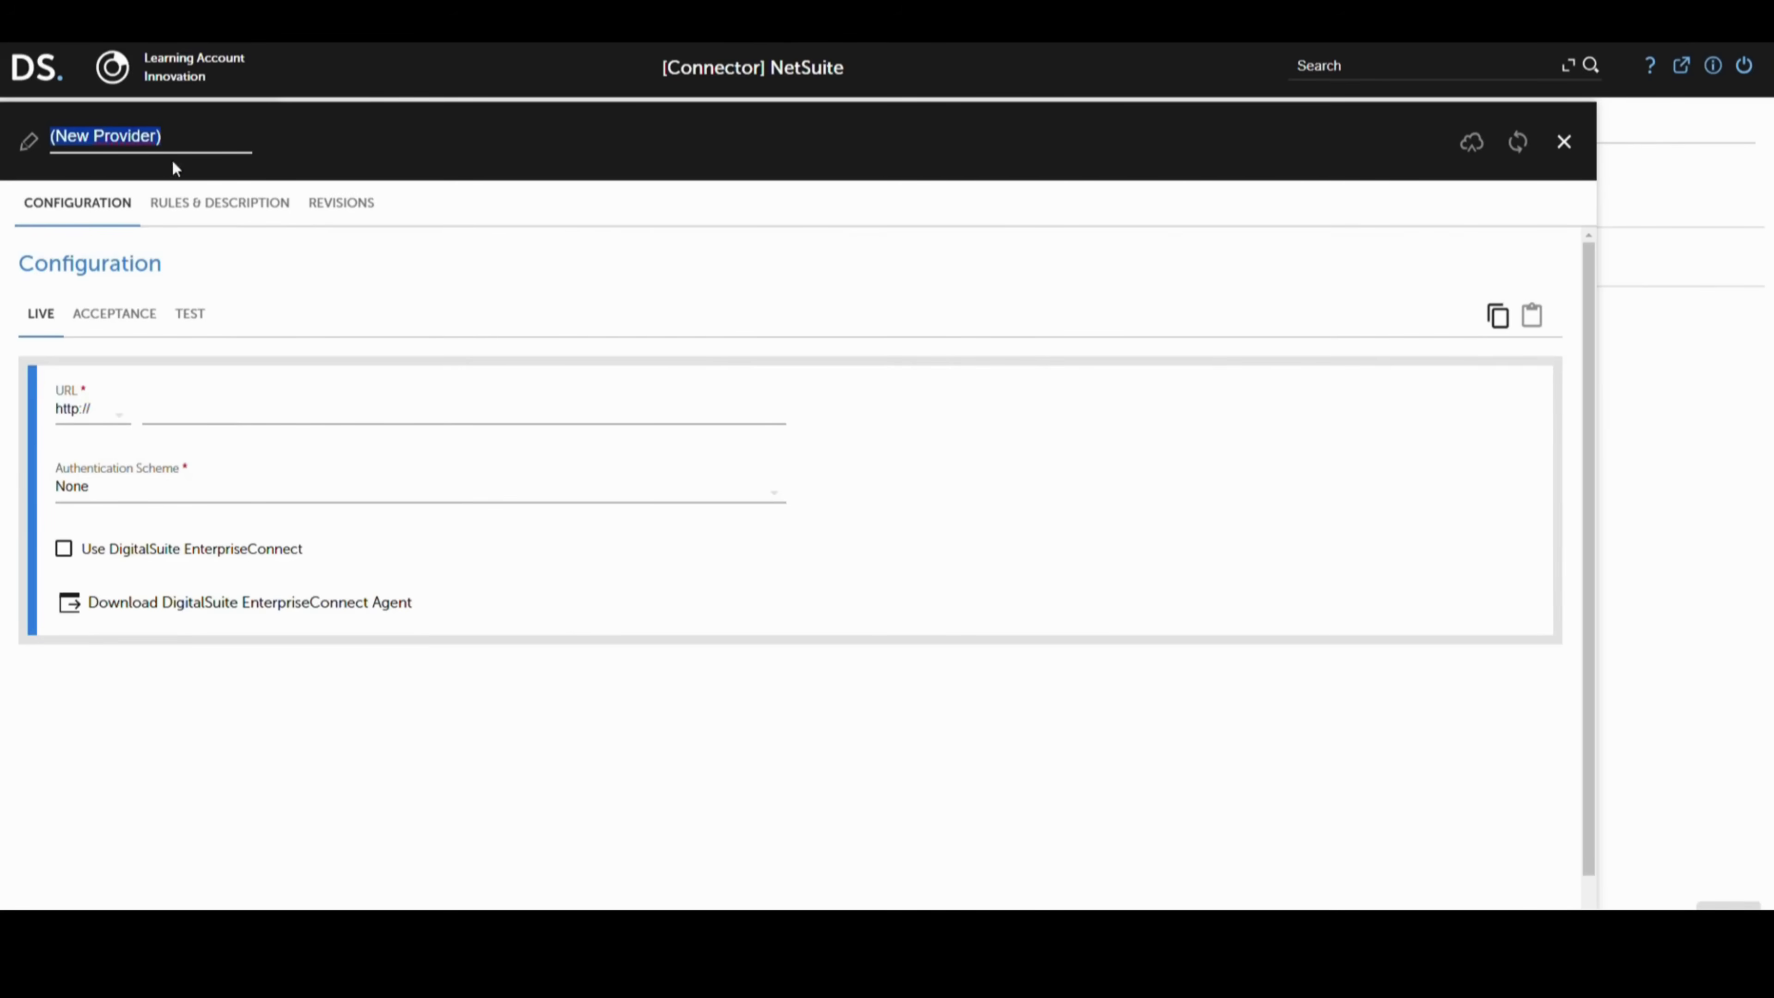
triple_click(139, 140)
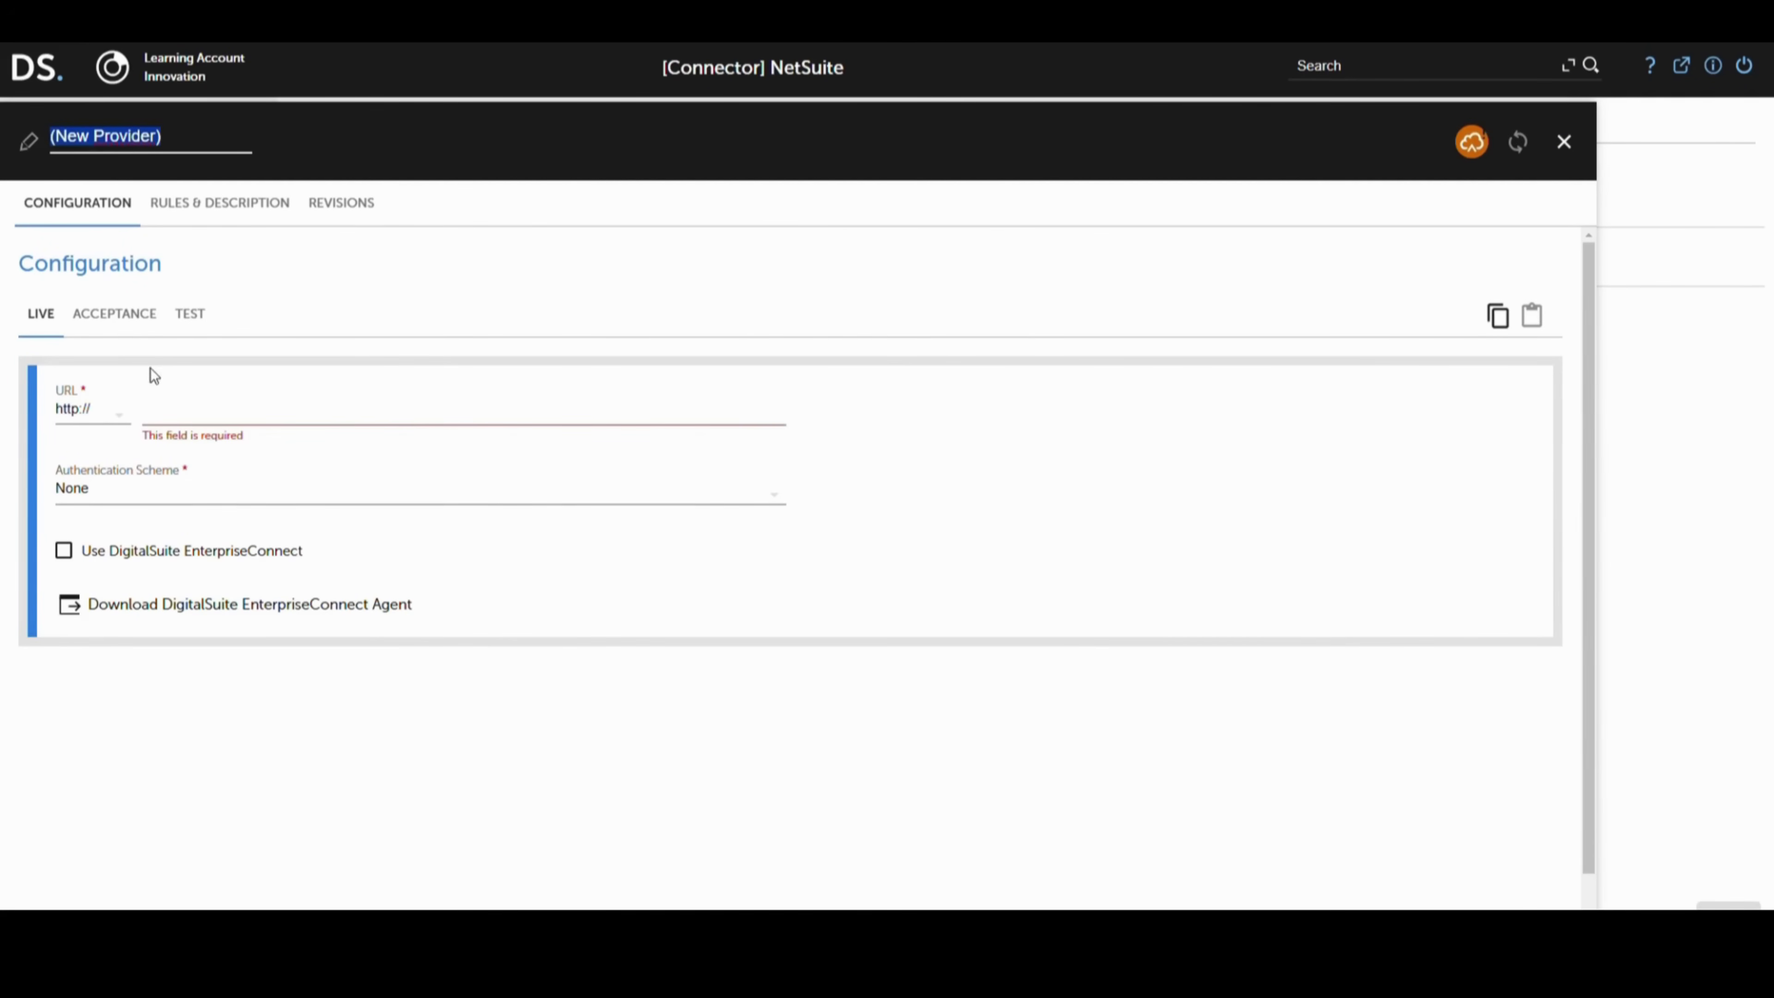
type("Netsuite Oauth")
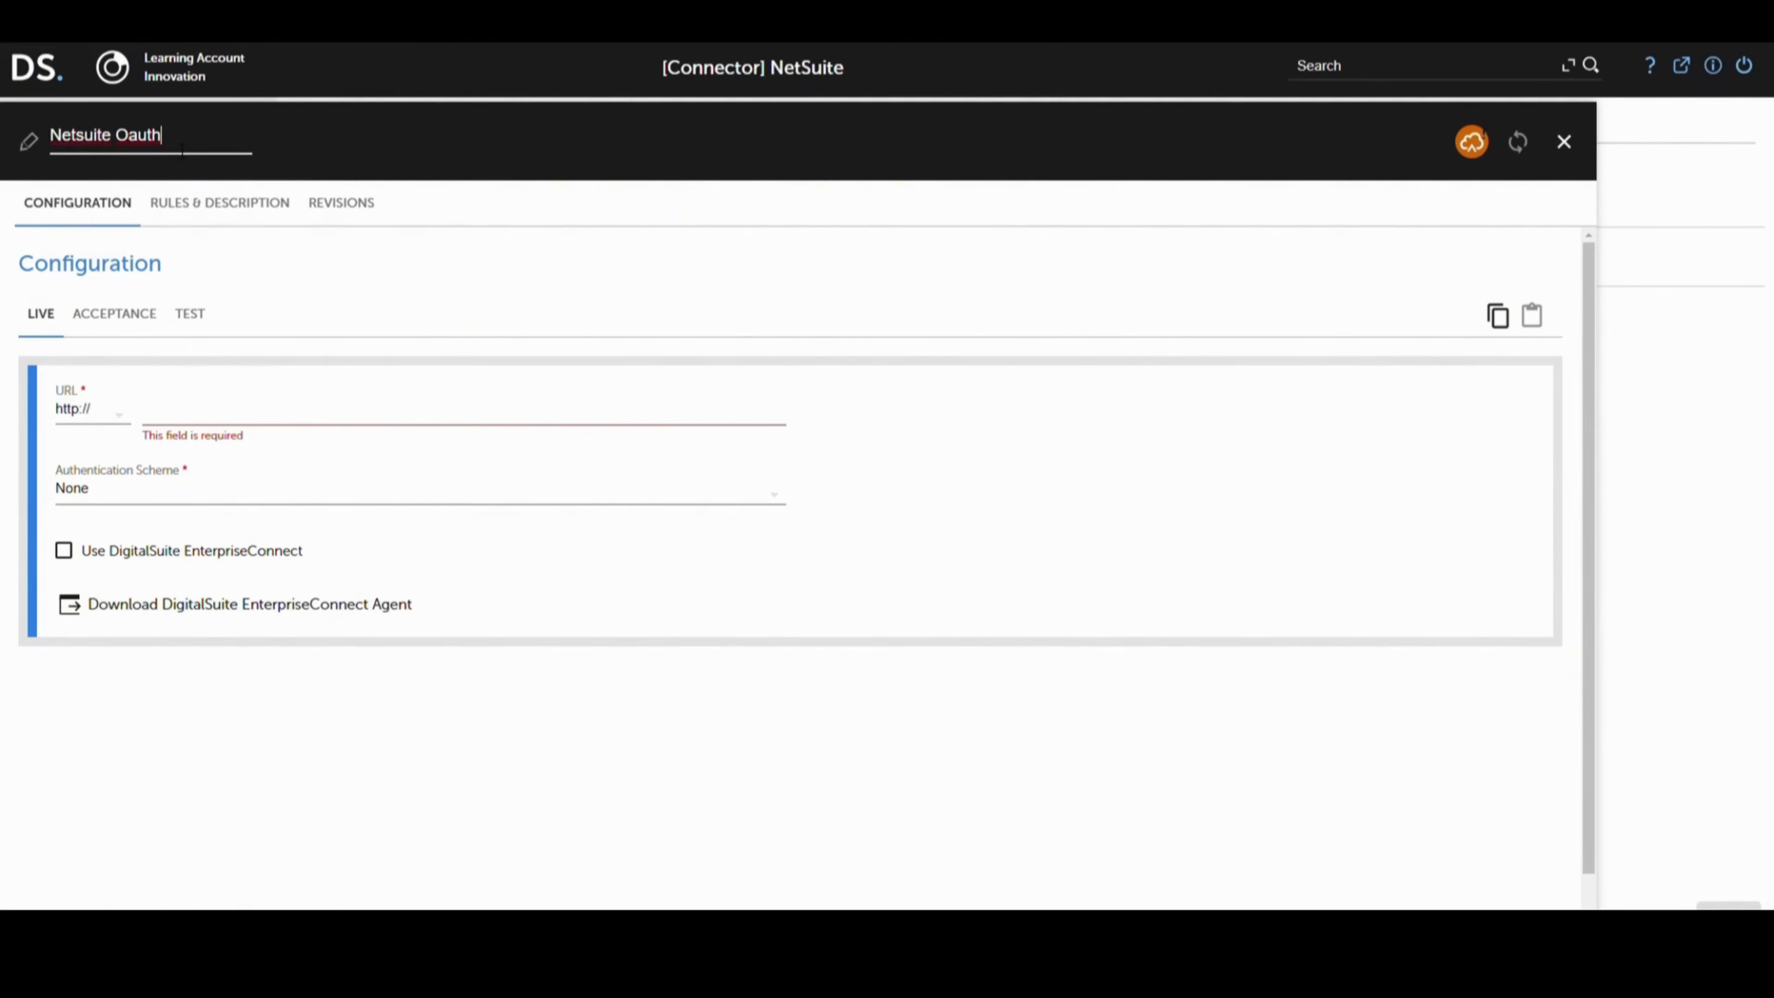
left_click(184, 316)
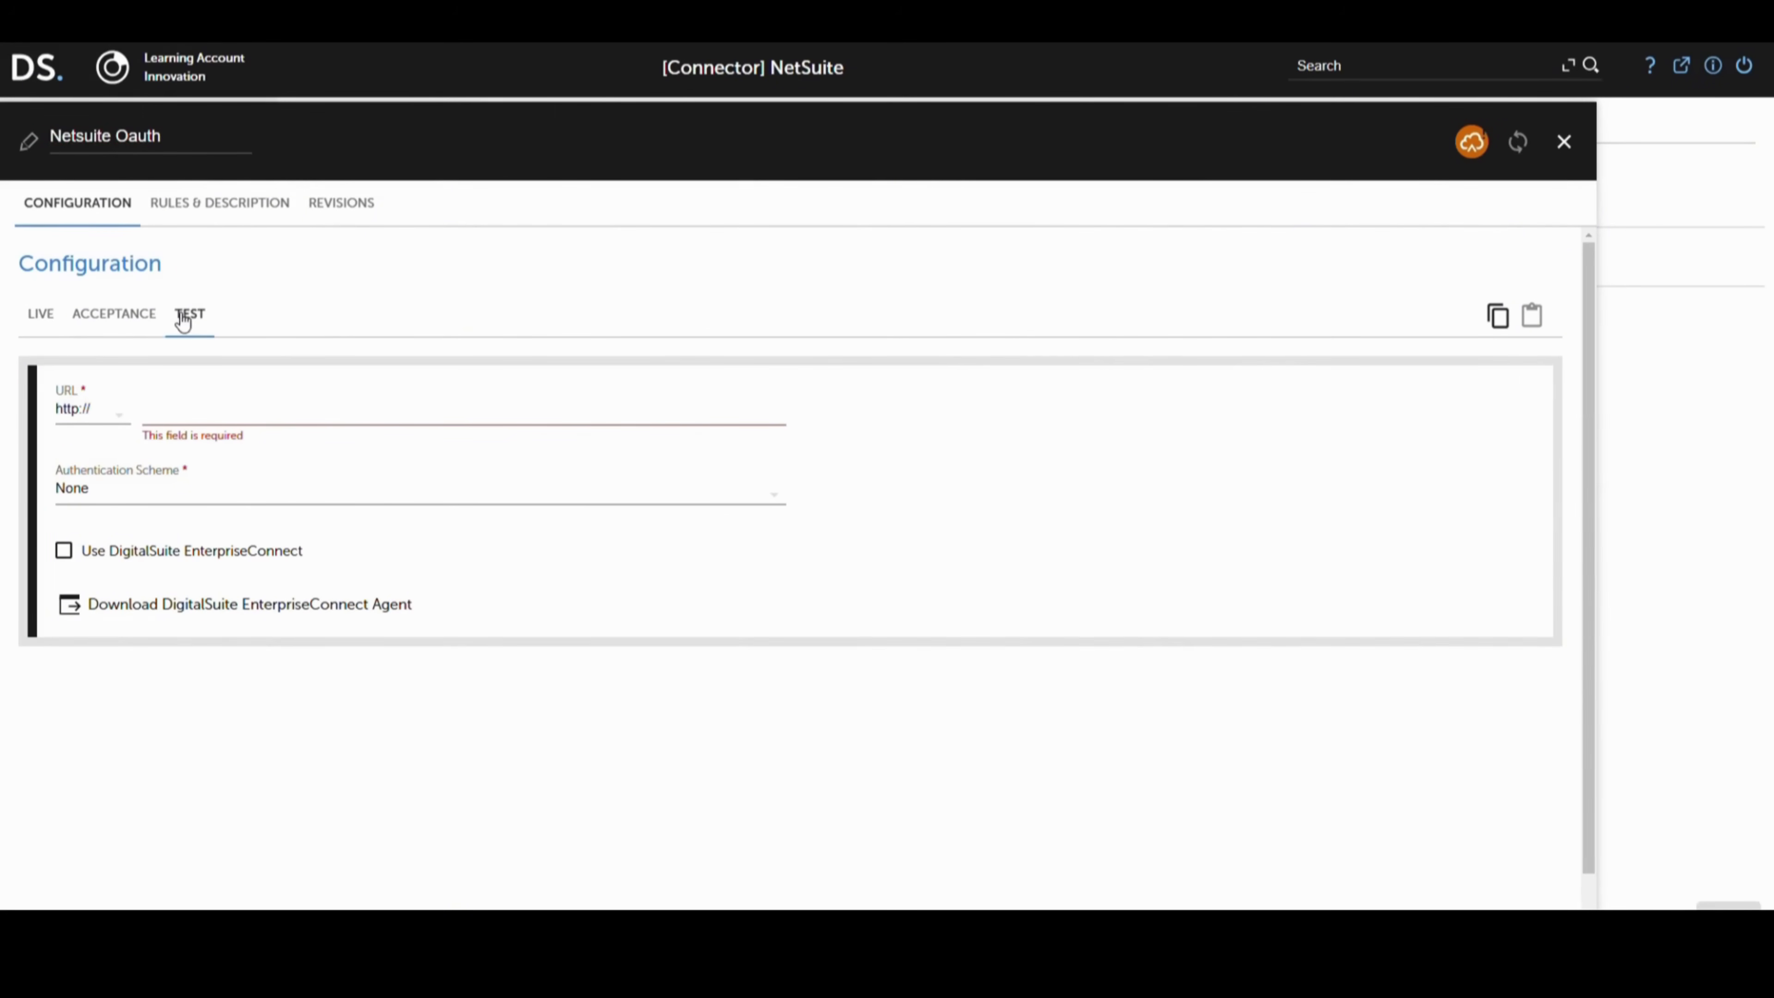
left_click(121, 415)
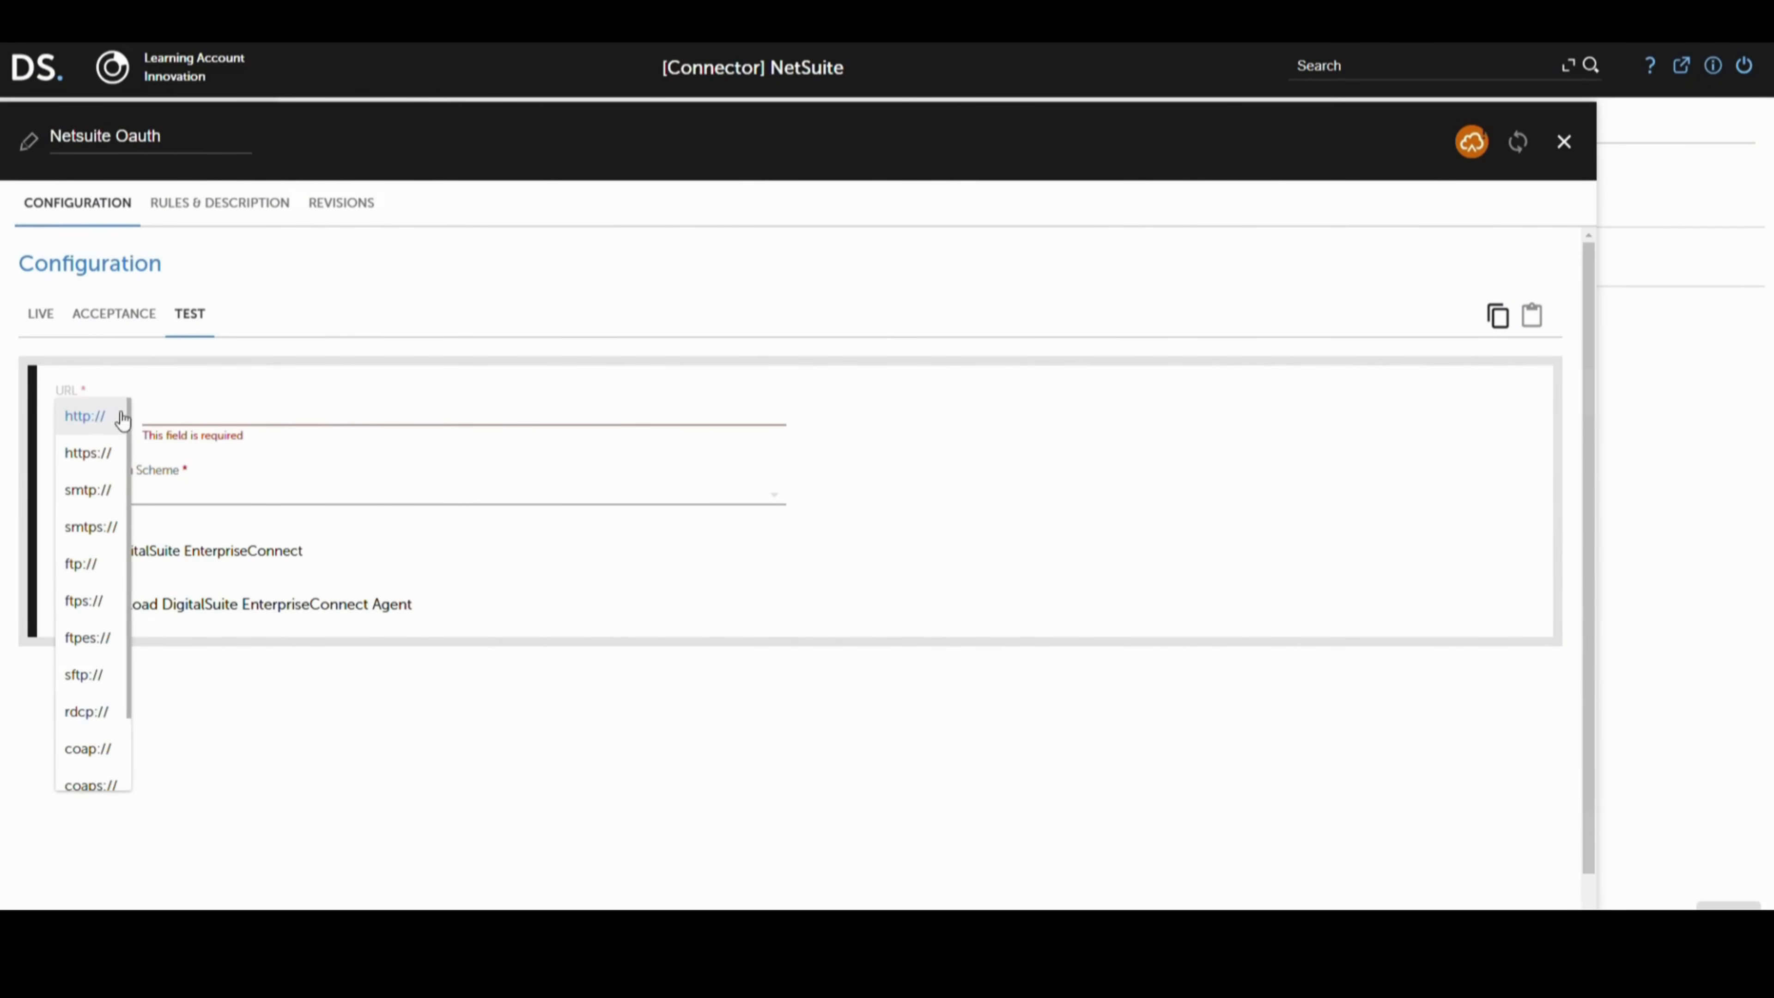
left_click(105, 452)
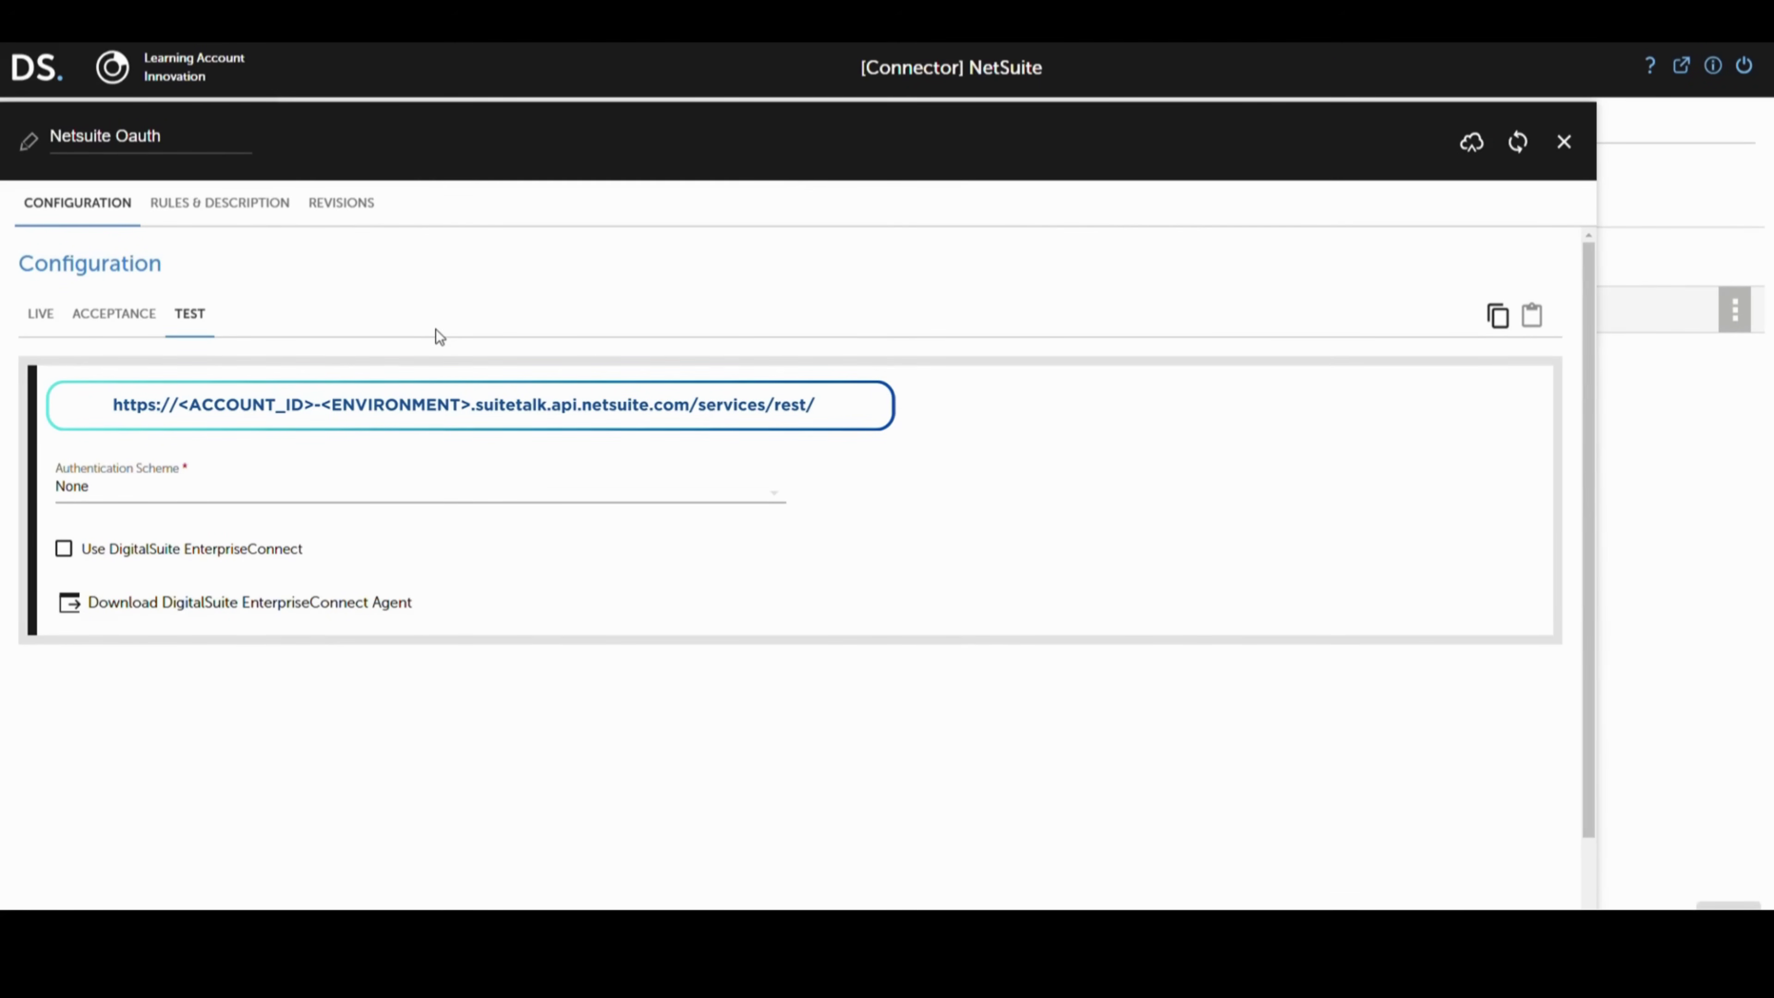
left_click(1474, 152)
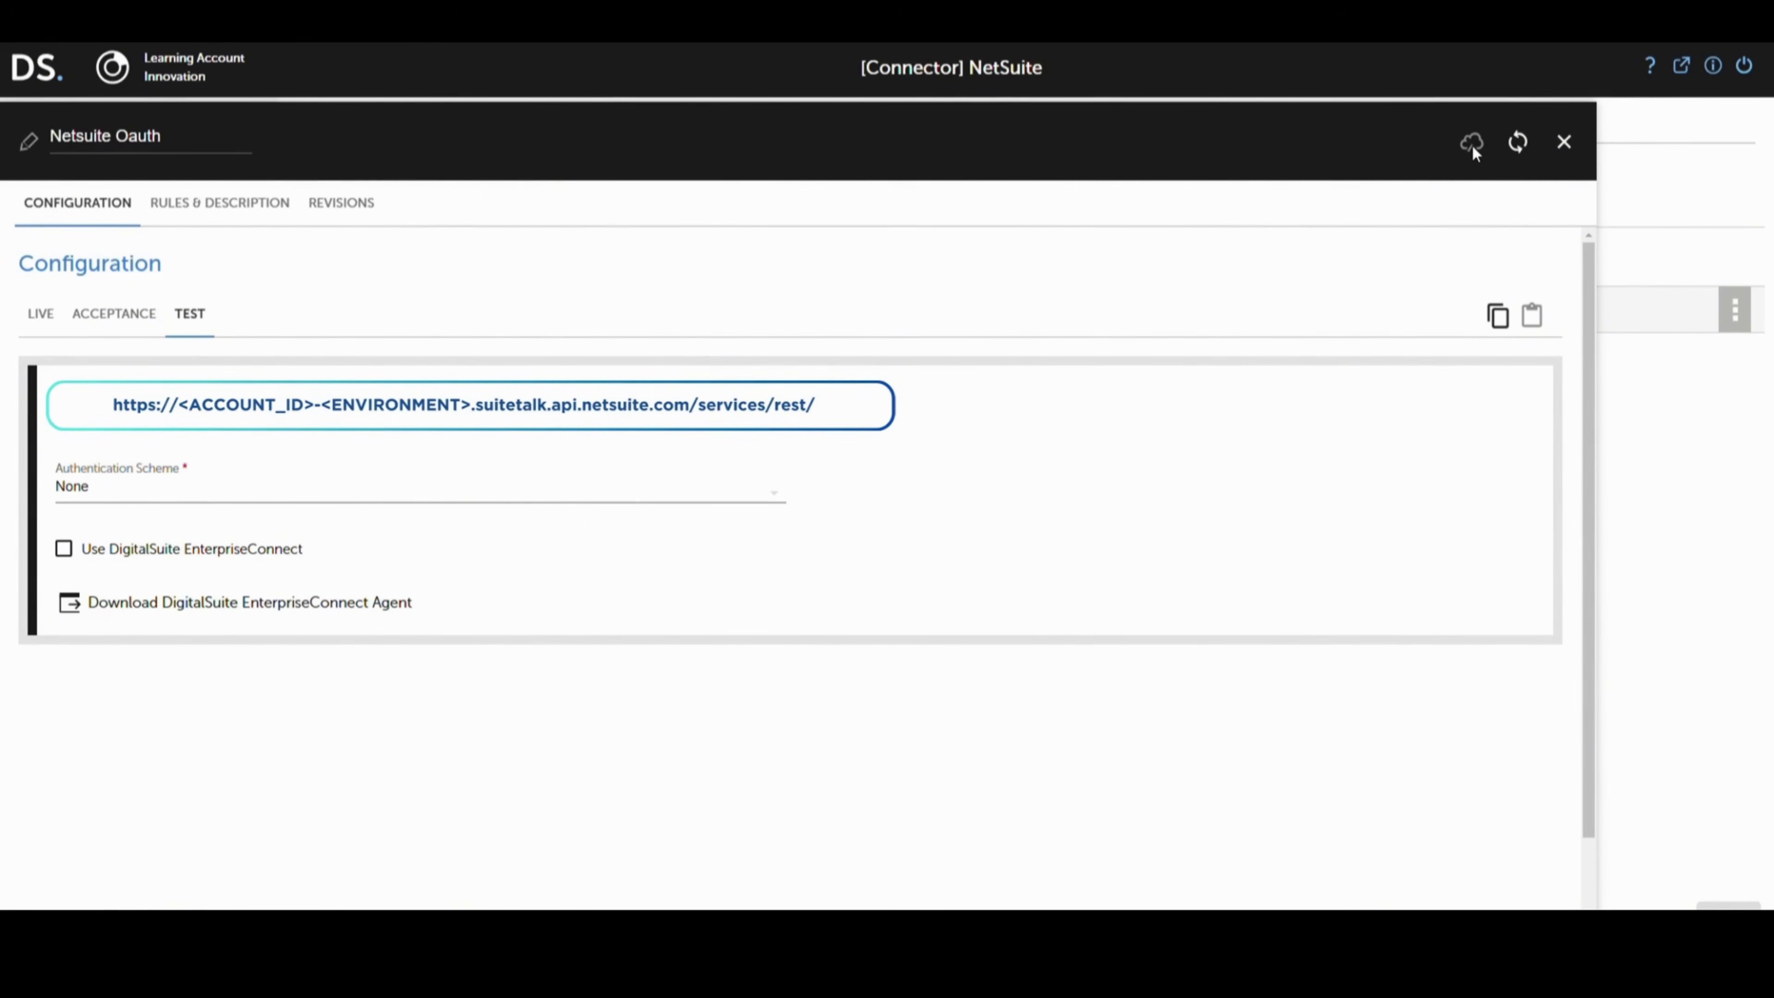
left_click(1564, 142)
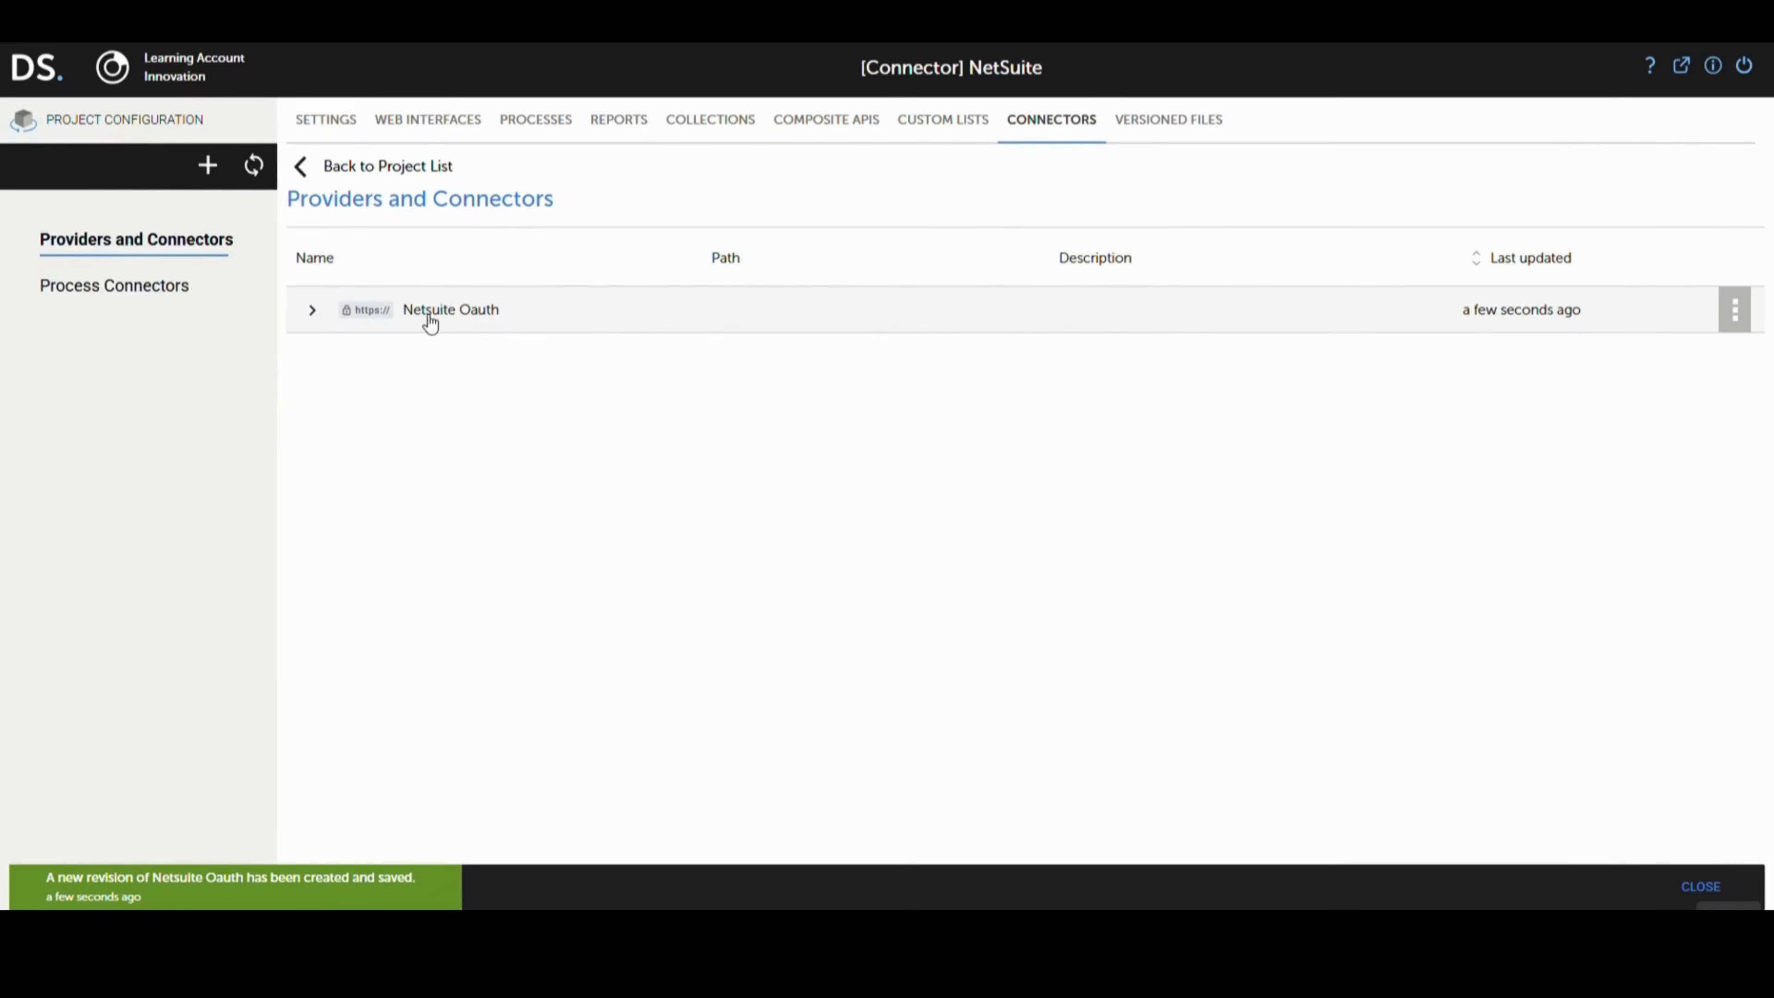
Step: Add a connector named "Get access token" to the Netsuite Oauth provider with the connector URL auth/oauth2/v1/token
left_click(1737, 315)
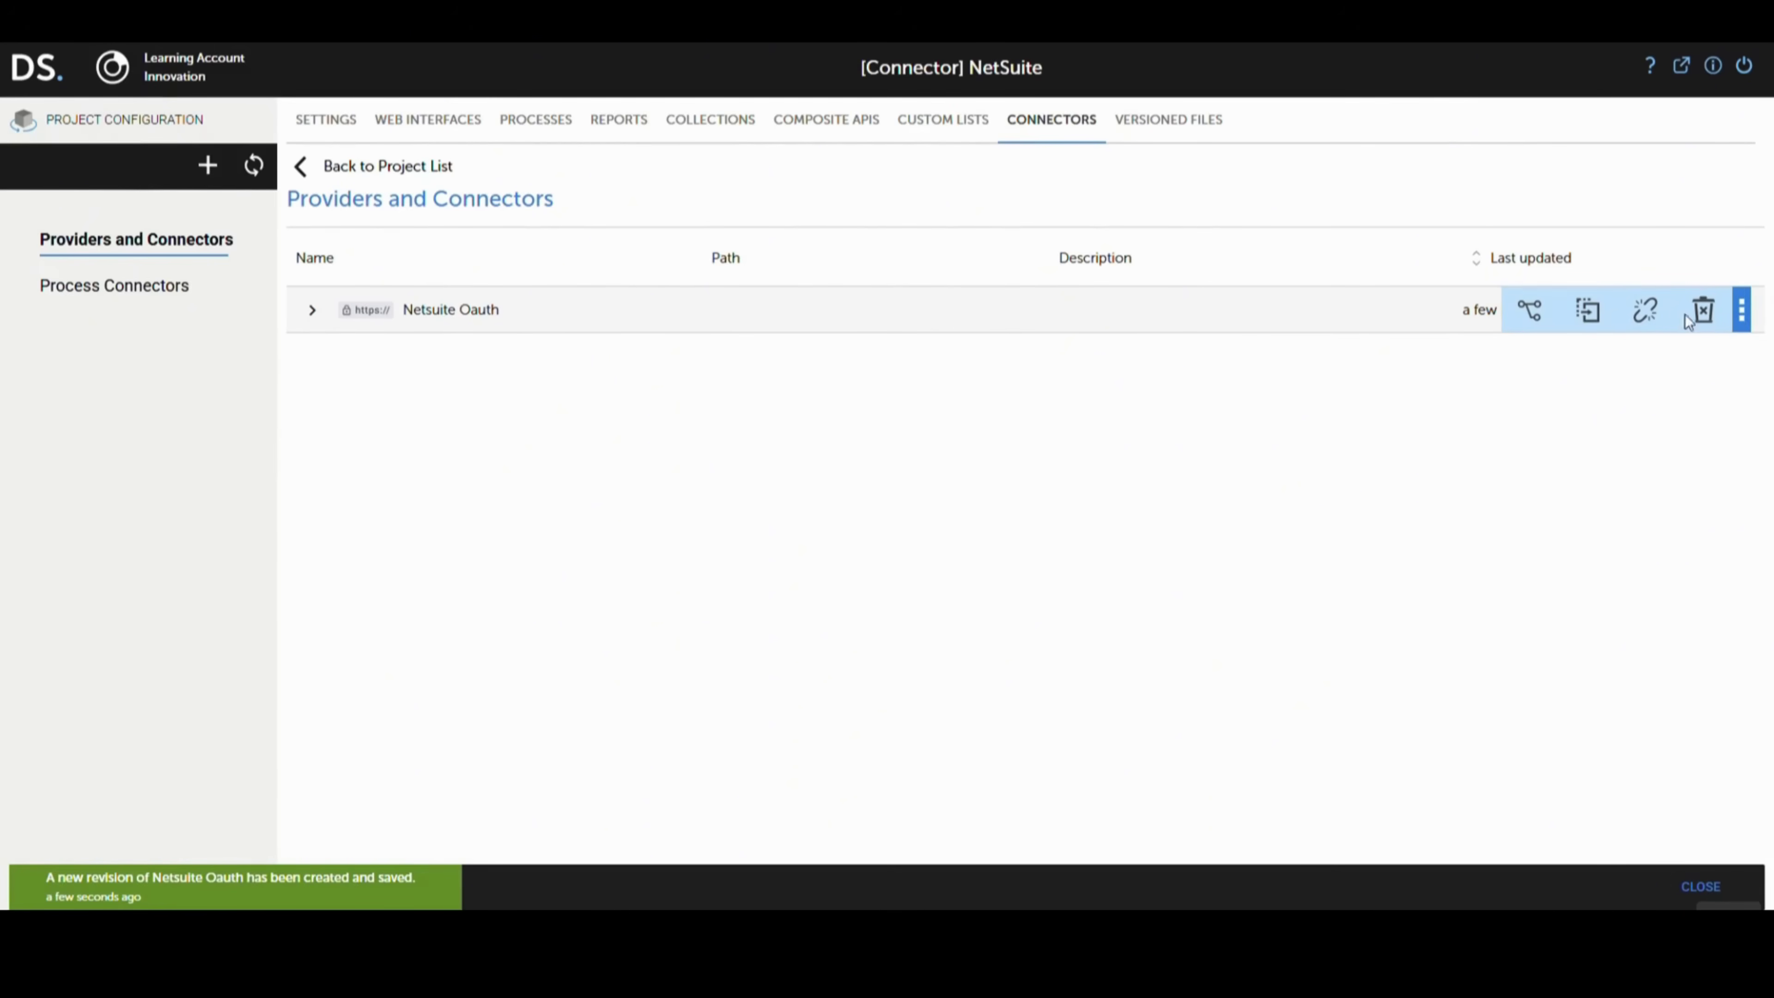
left_click(1535, 309)
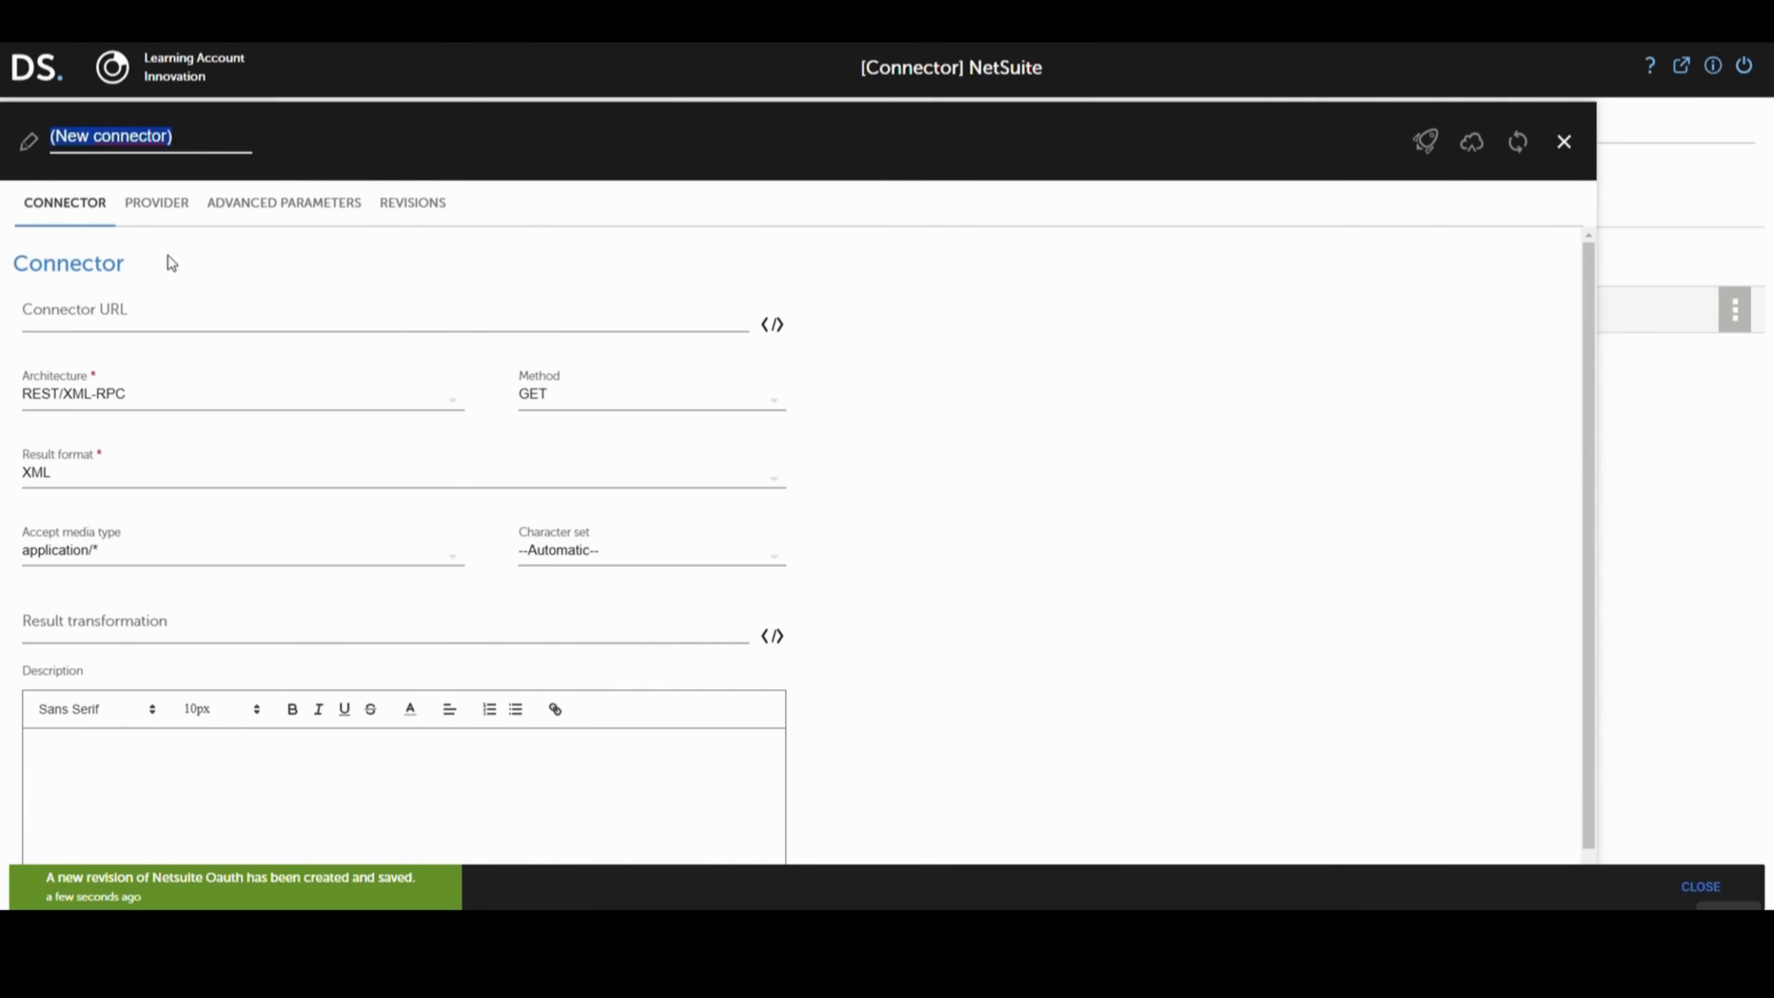
key("ctrl+v")
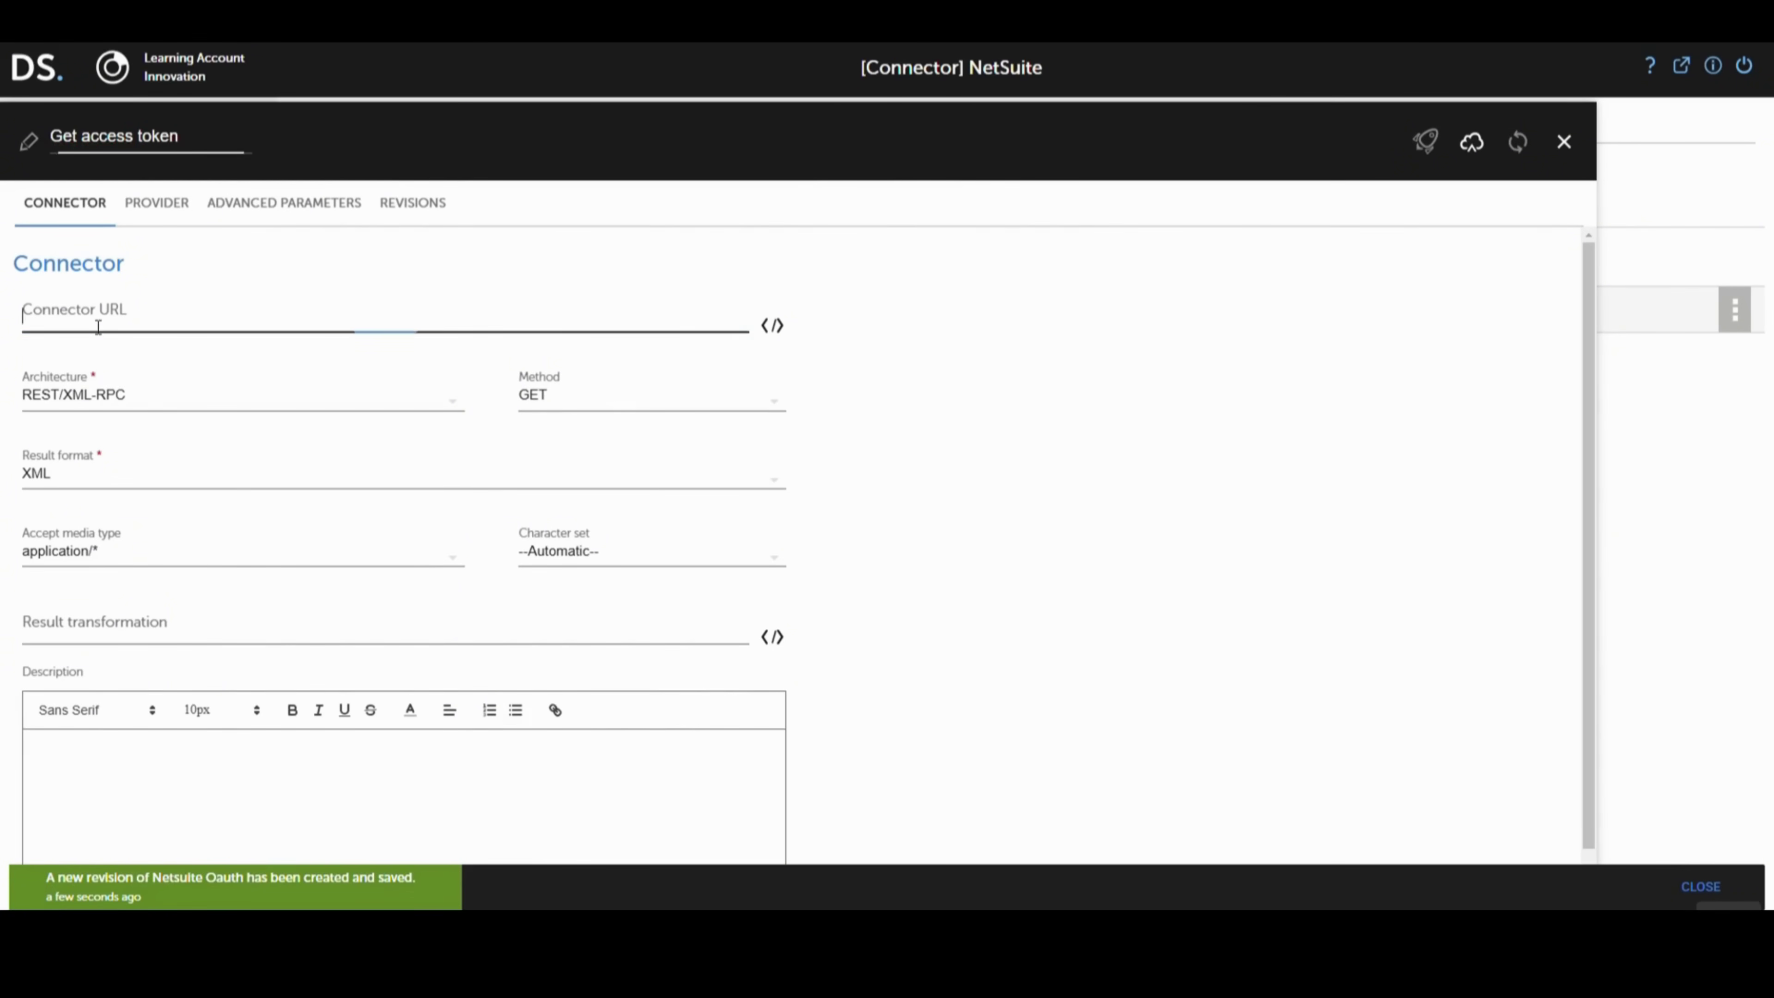
left_click(89, 320)
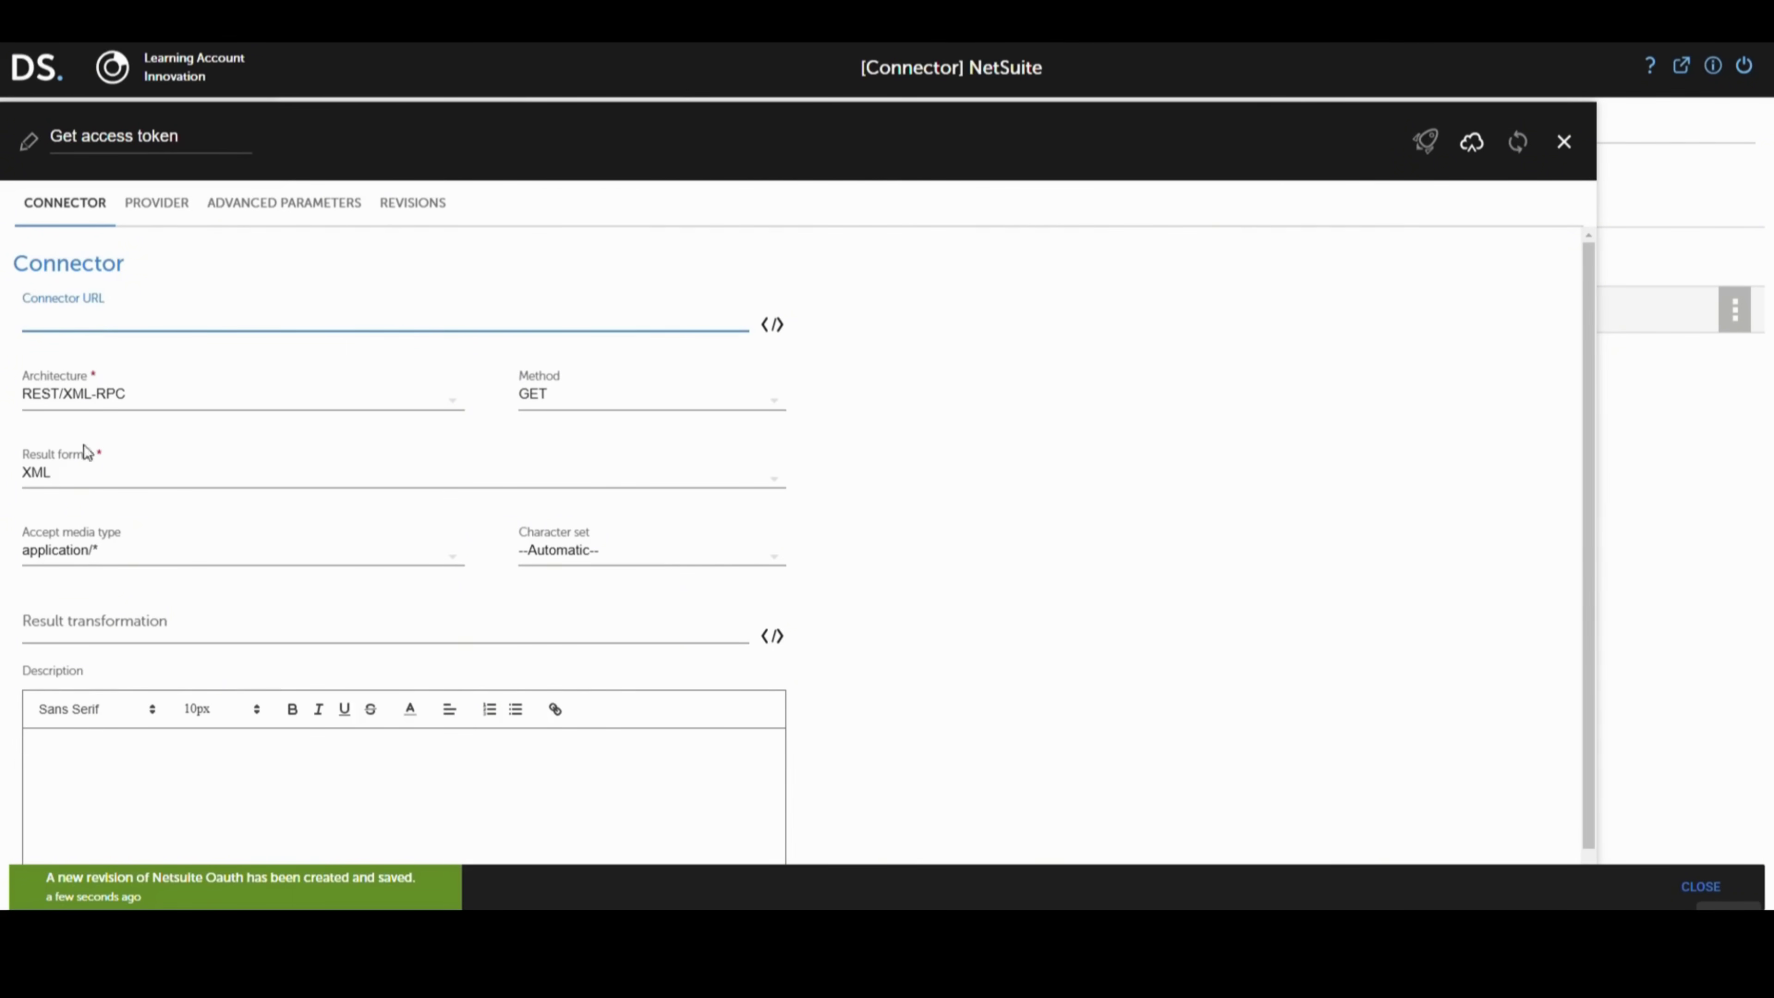
key("ctrl+v")
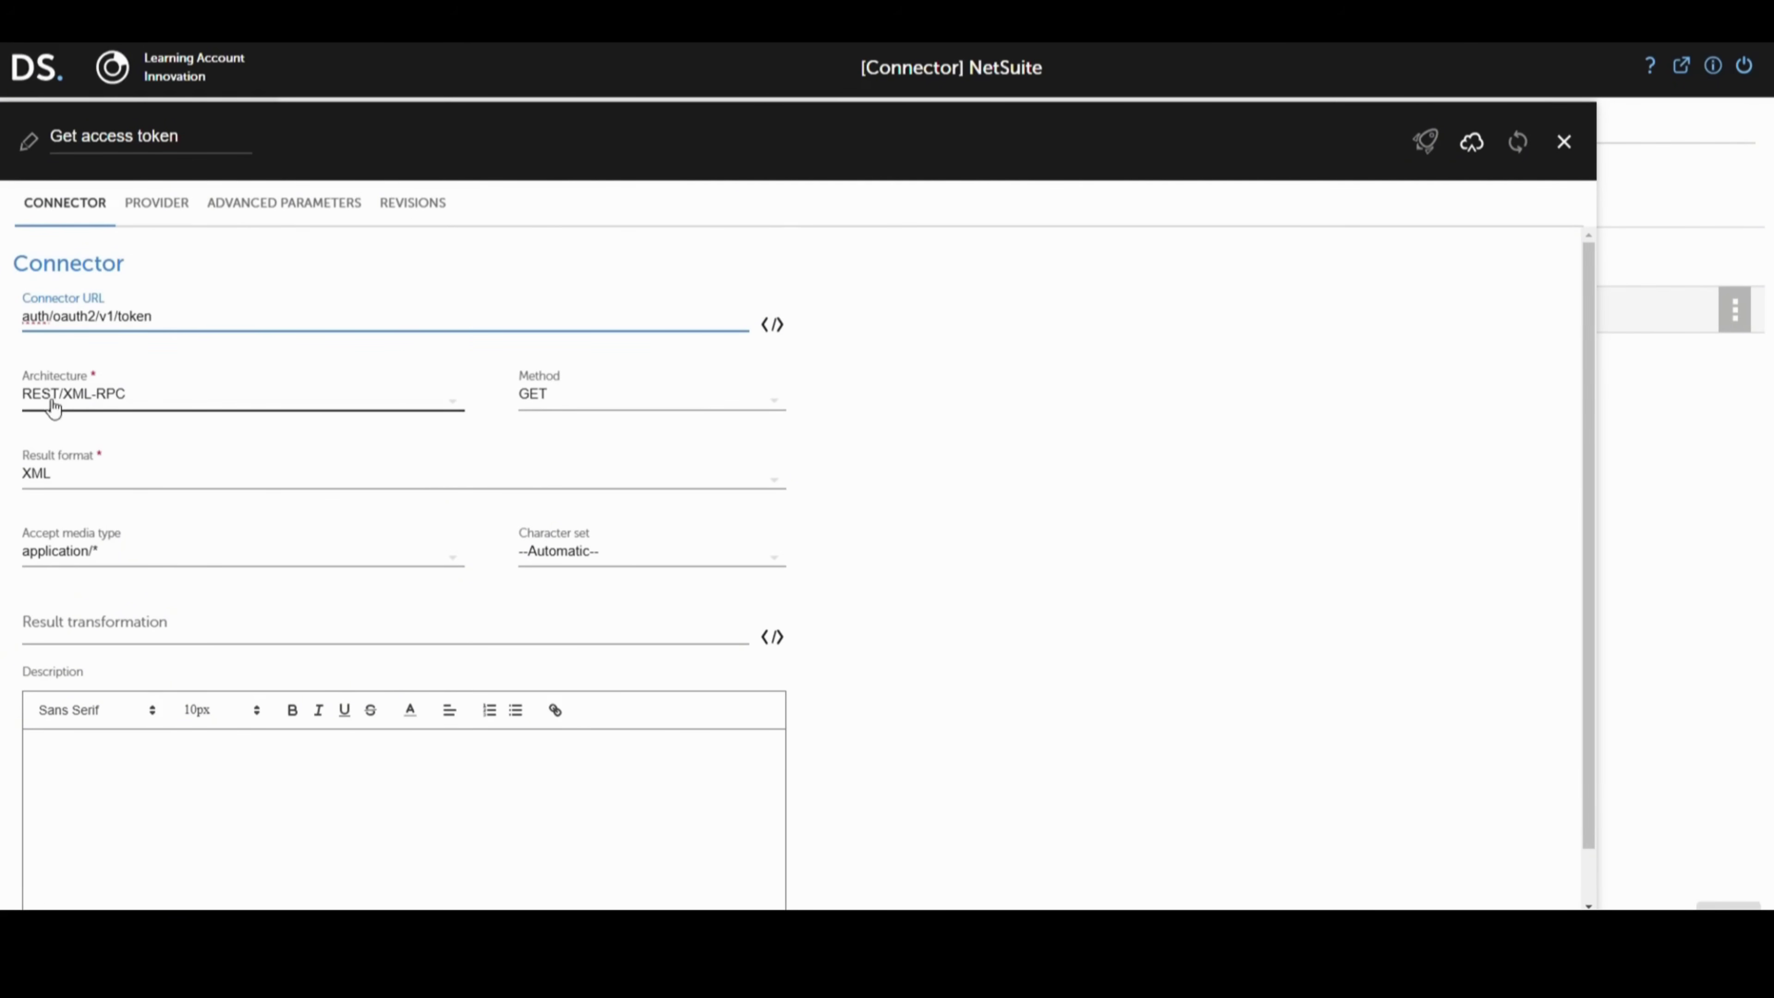
Step: Set the connector's method to POST and its result format to JSON
left_click(554, 408)
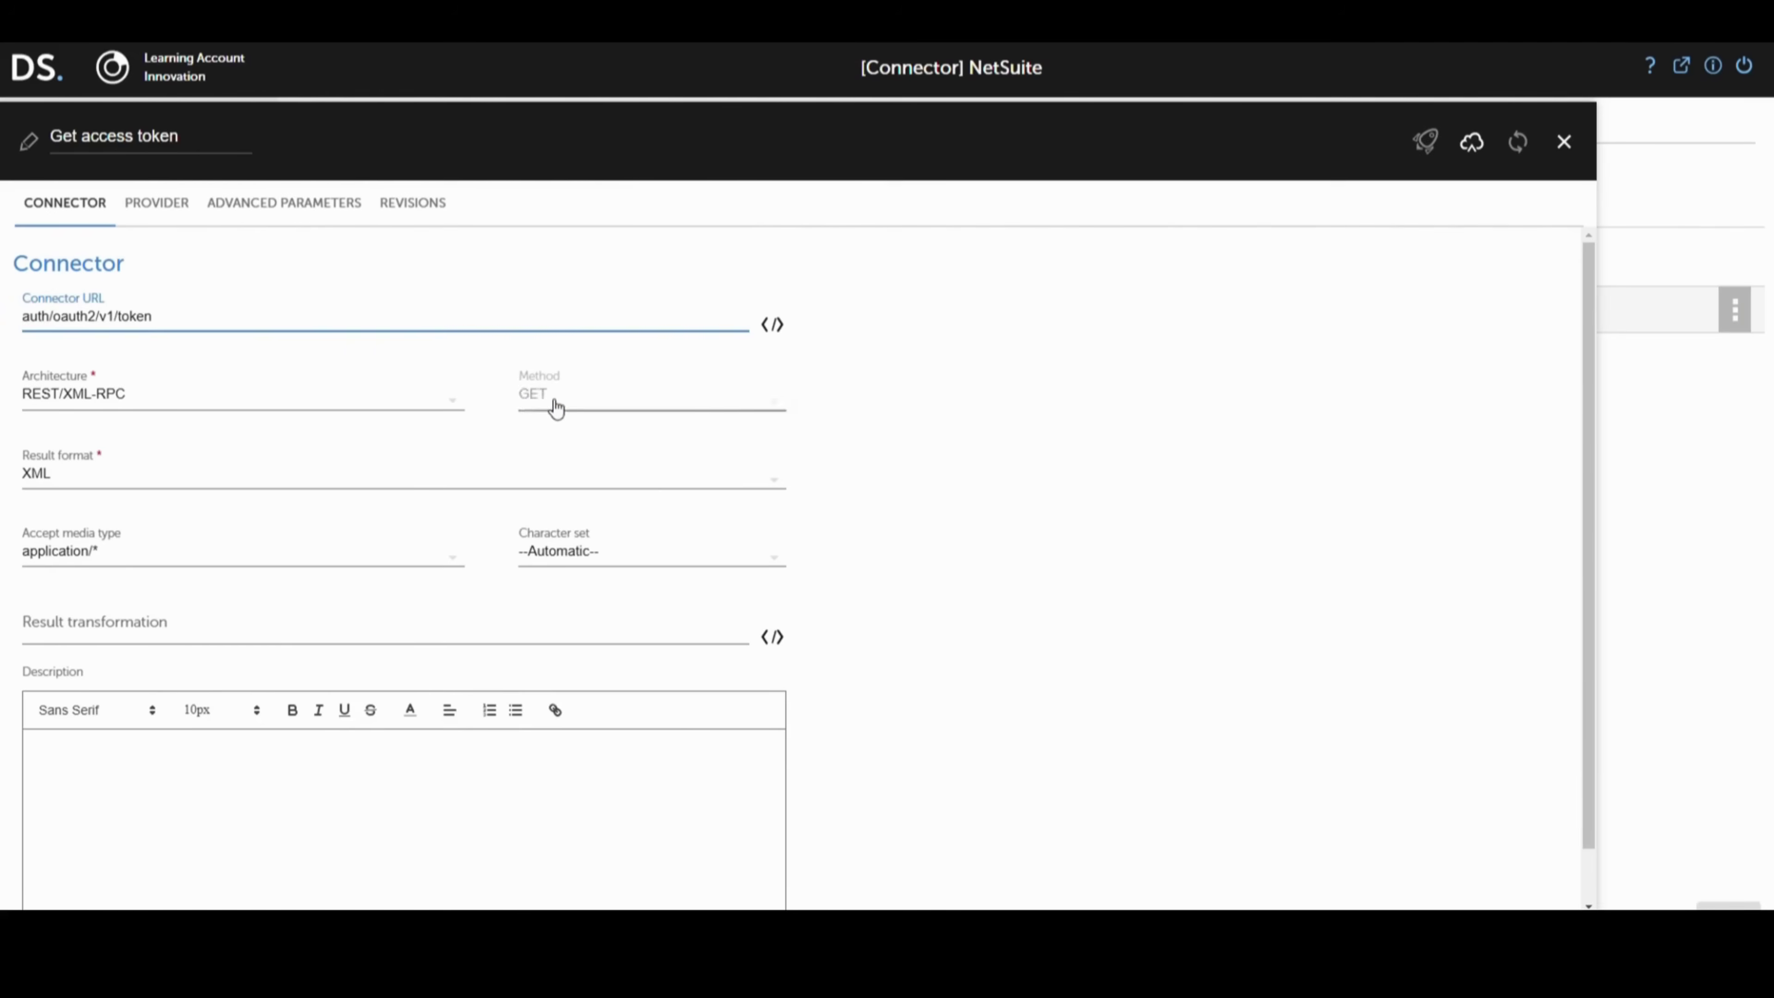
left_click(566, 436)
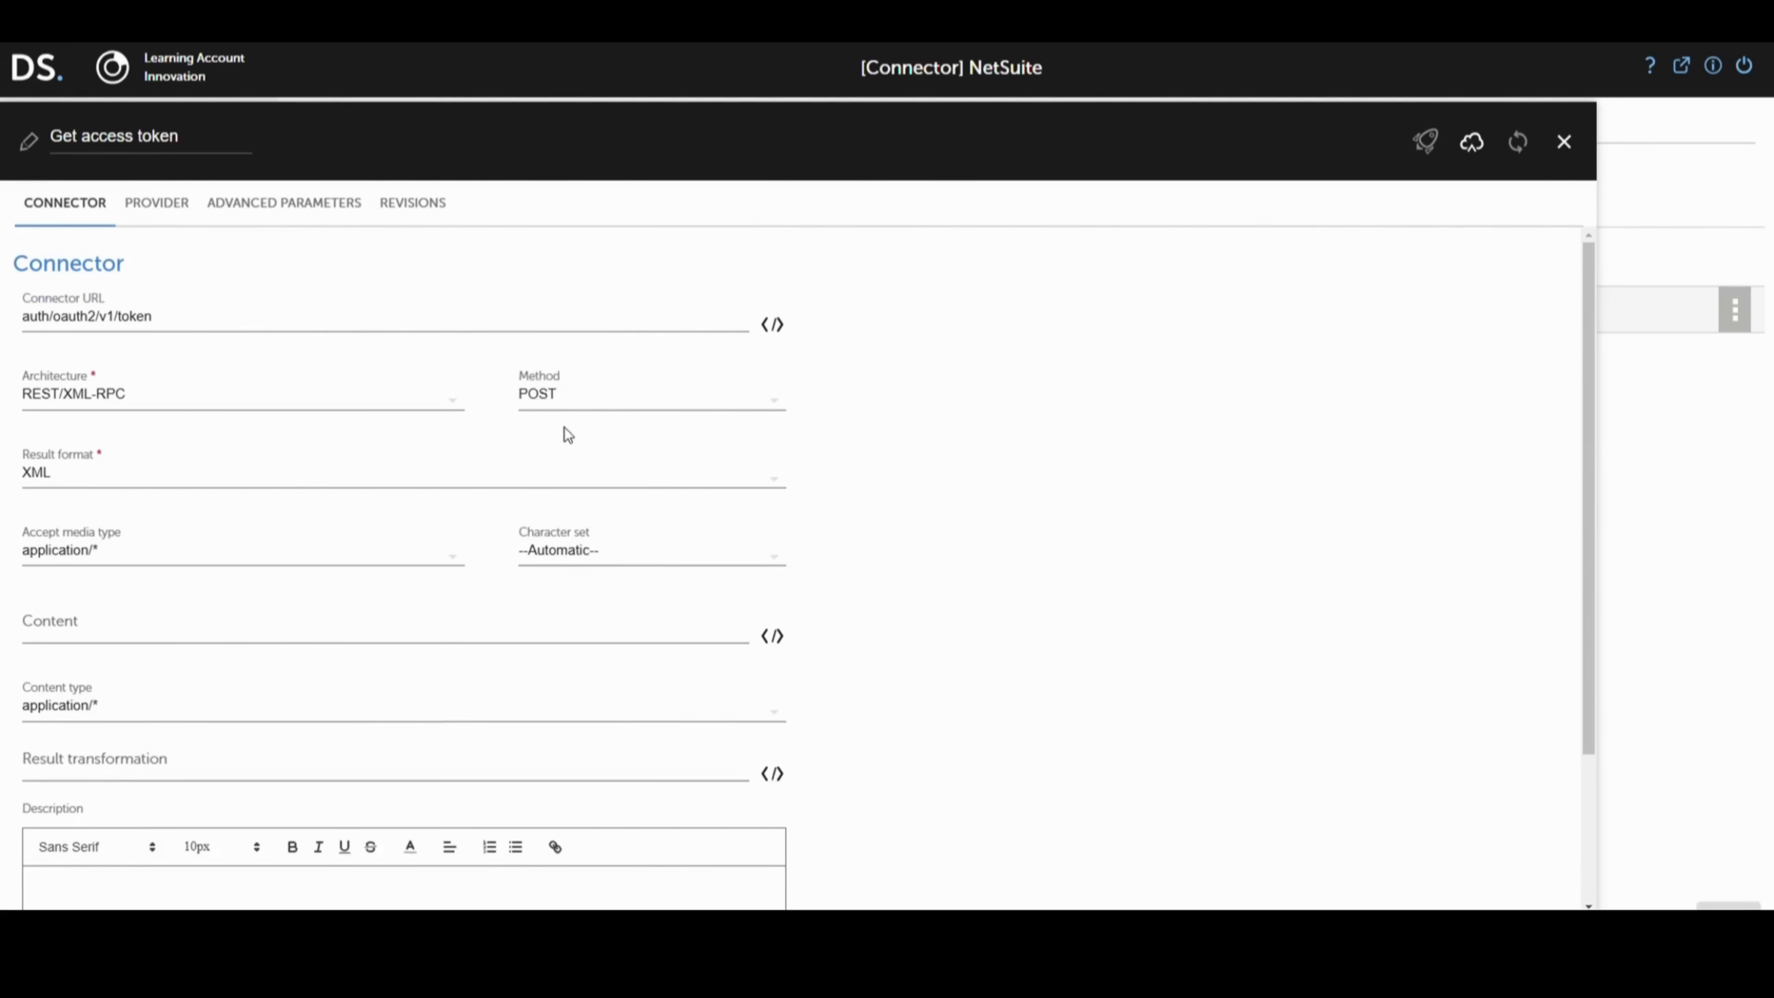
left_click(124, 480)
left_click(107, 553)
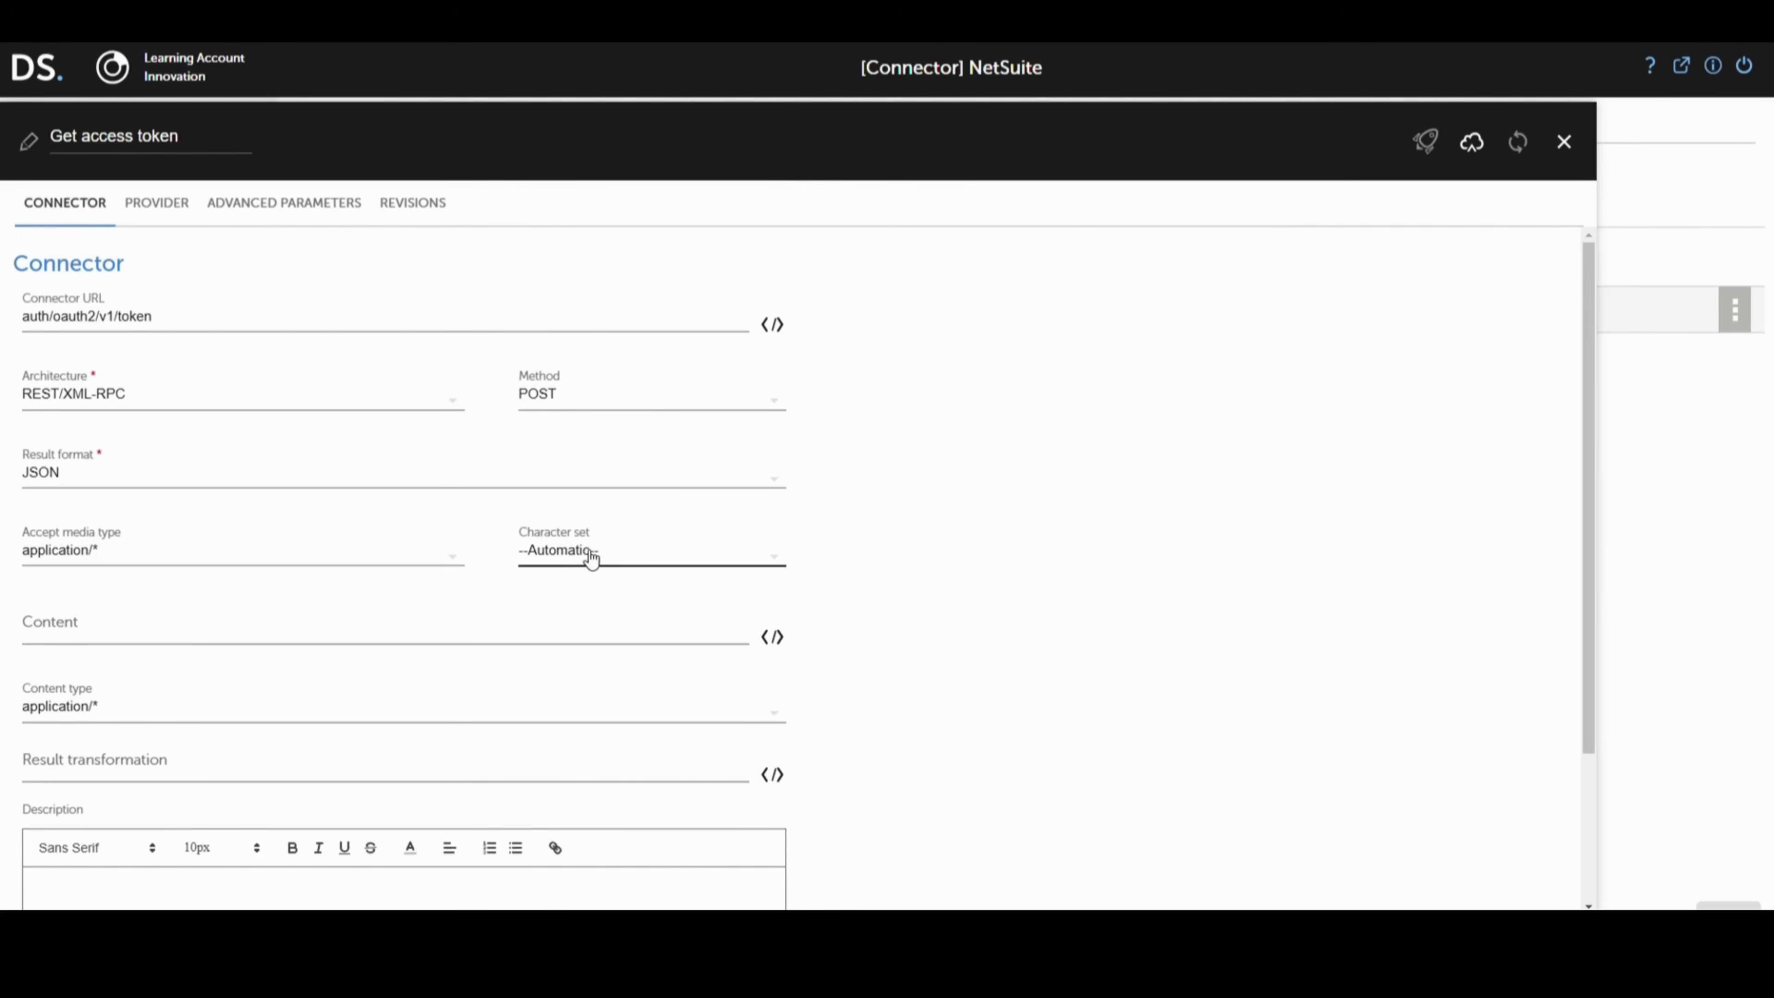
Step: Set the connector's content script to grant_type=client_credentials&client_assertion_type=urn:ietf:params:oauth:client-assertion-type:jwt-bearer&client_assertion=${jwt} and apply it
scroll(419, 552, "down", 1)
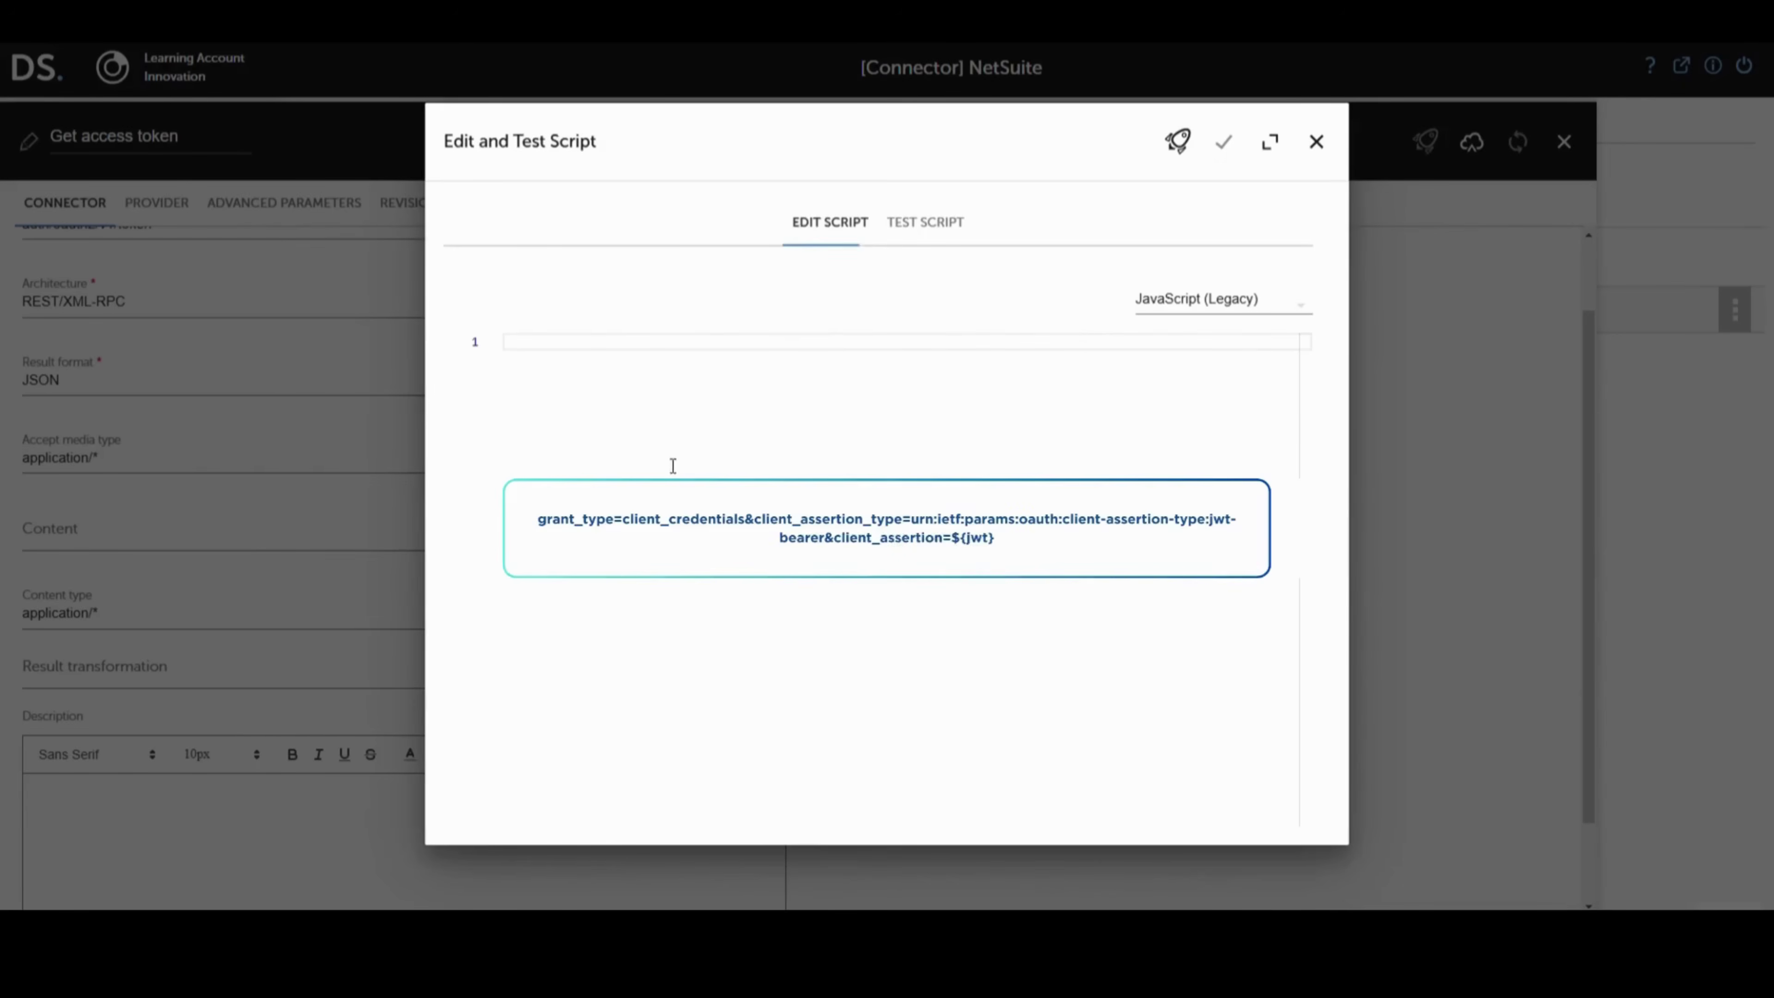
left_click(772, 543)
key("ctrl+v")
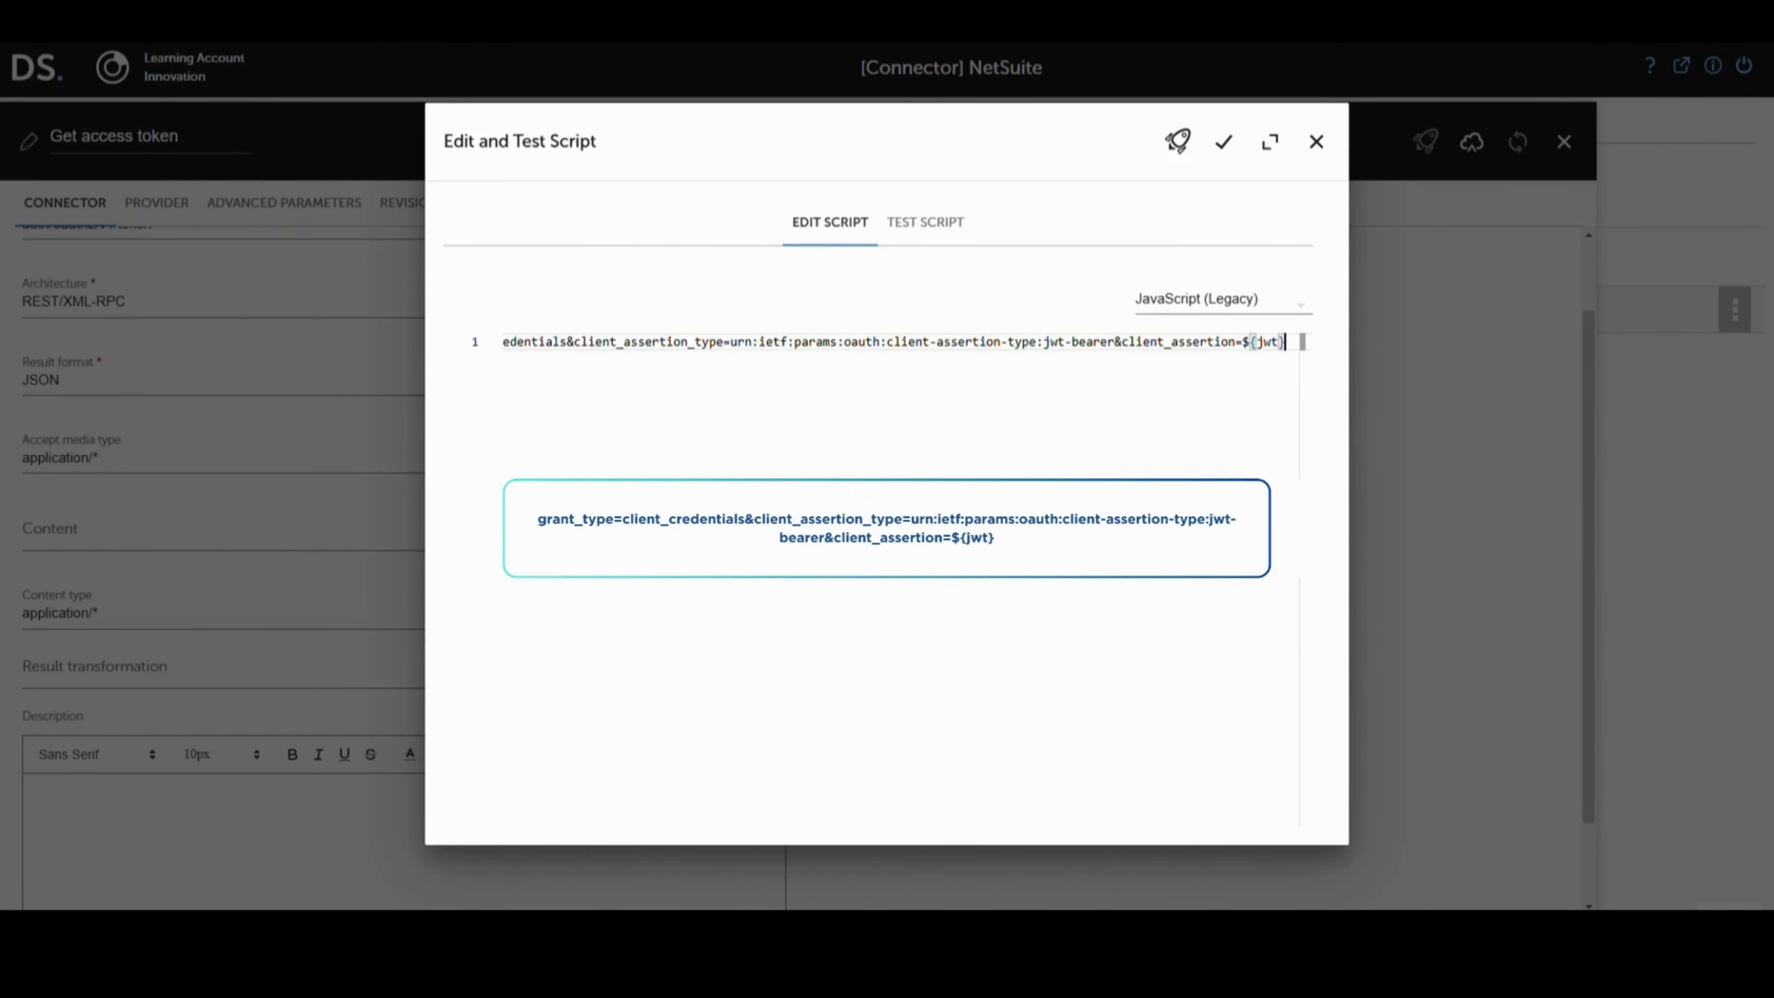
left_click_drag(538, 348, 467, 361)
left_click(578, 398)
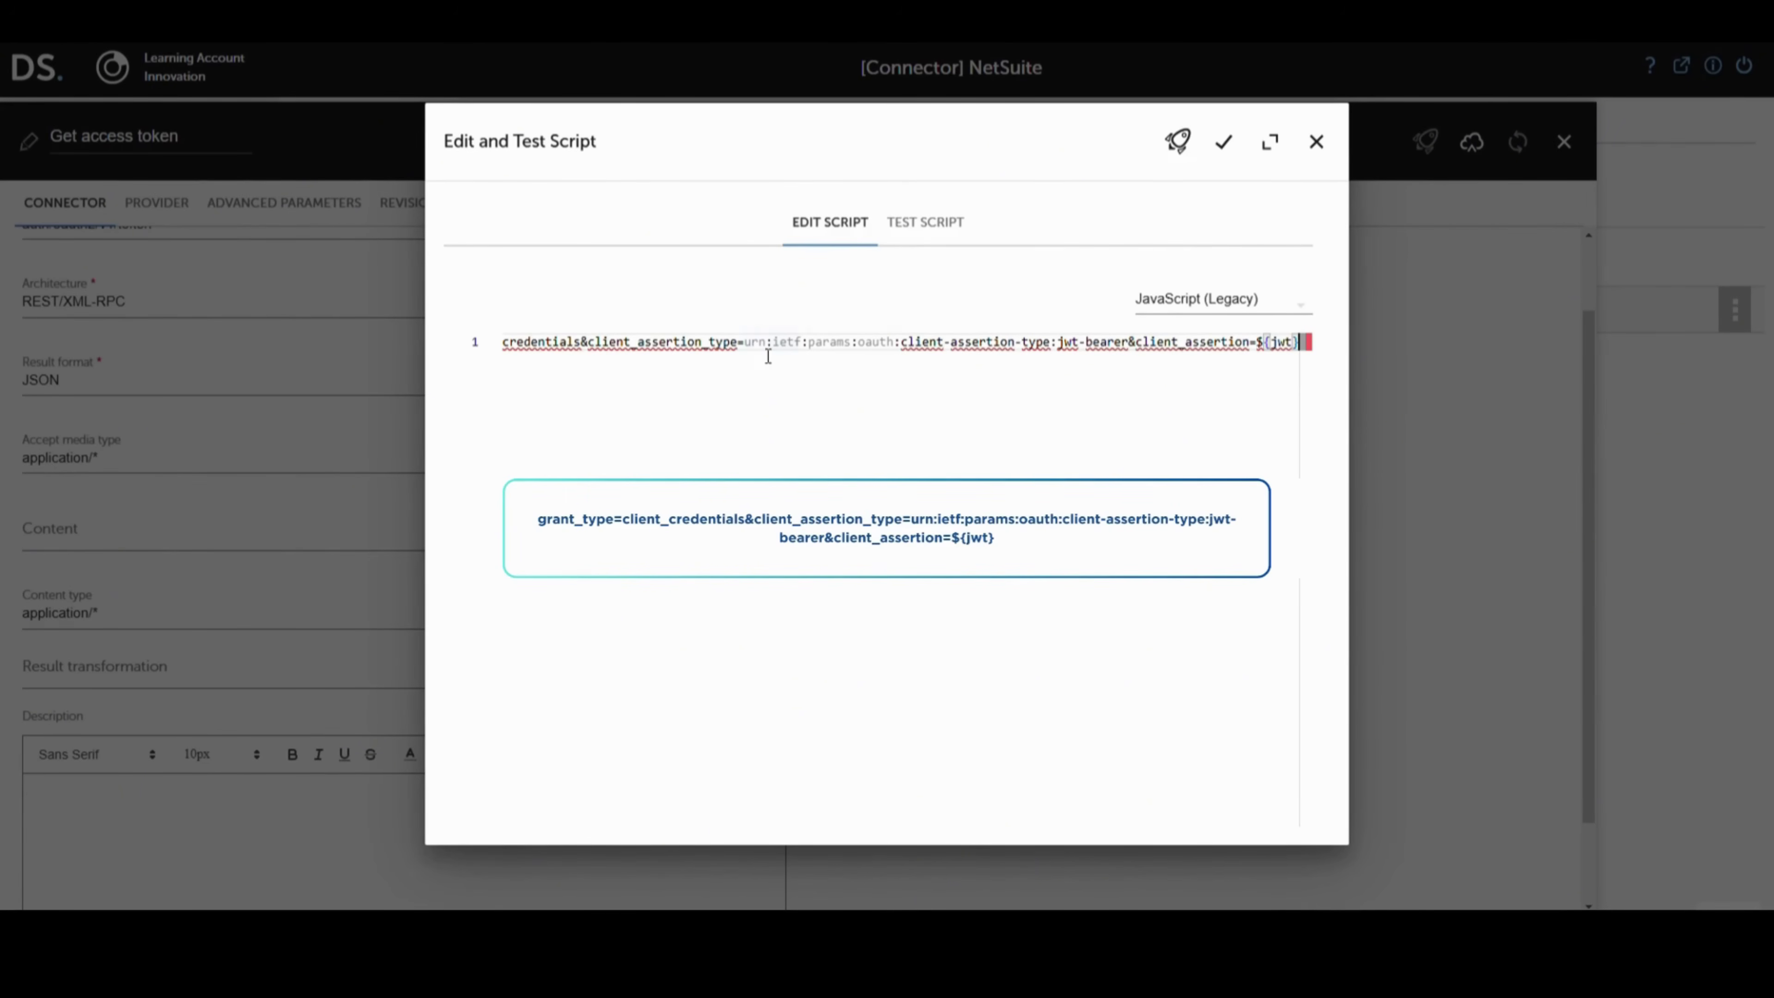
left_click_drag(522, 356, 1316, 359)
left_click(1225, 143)
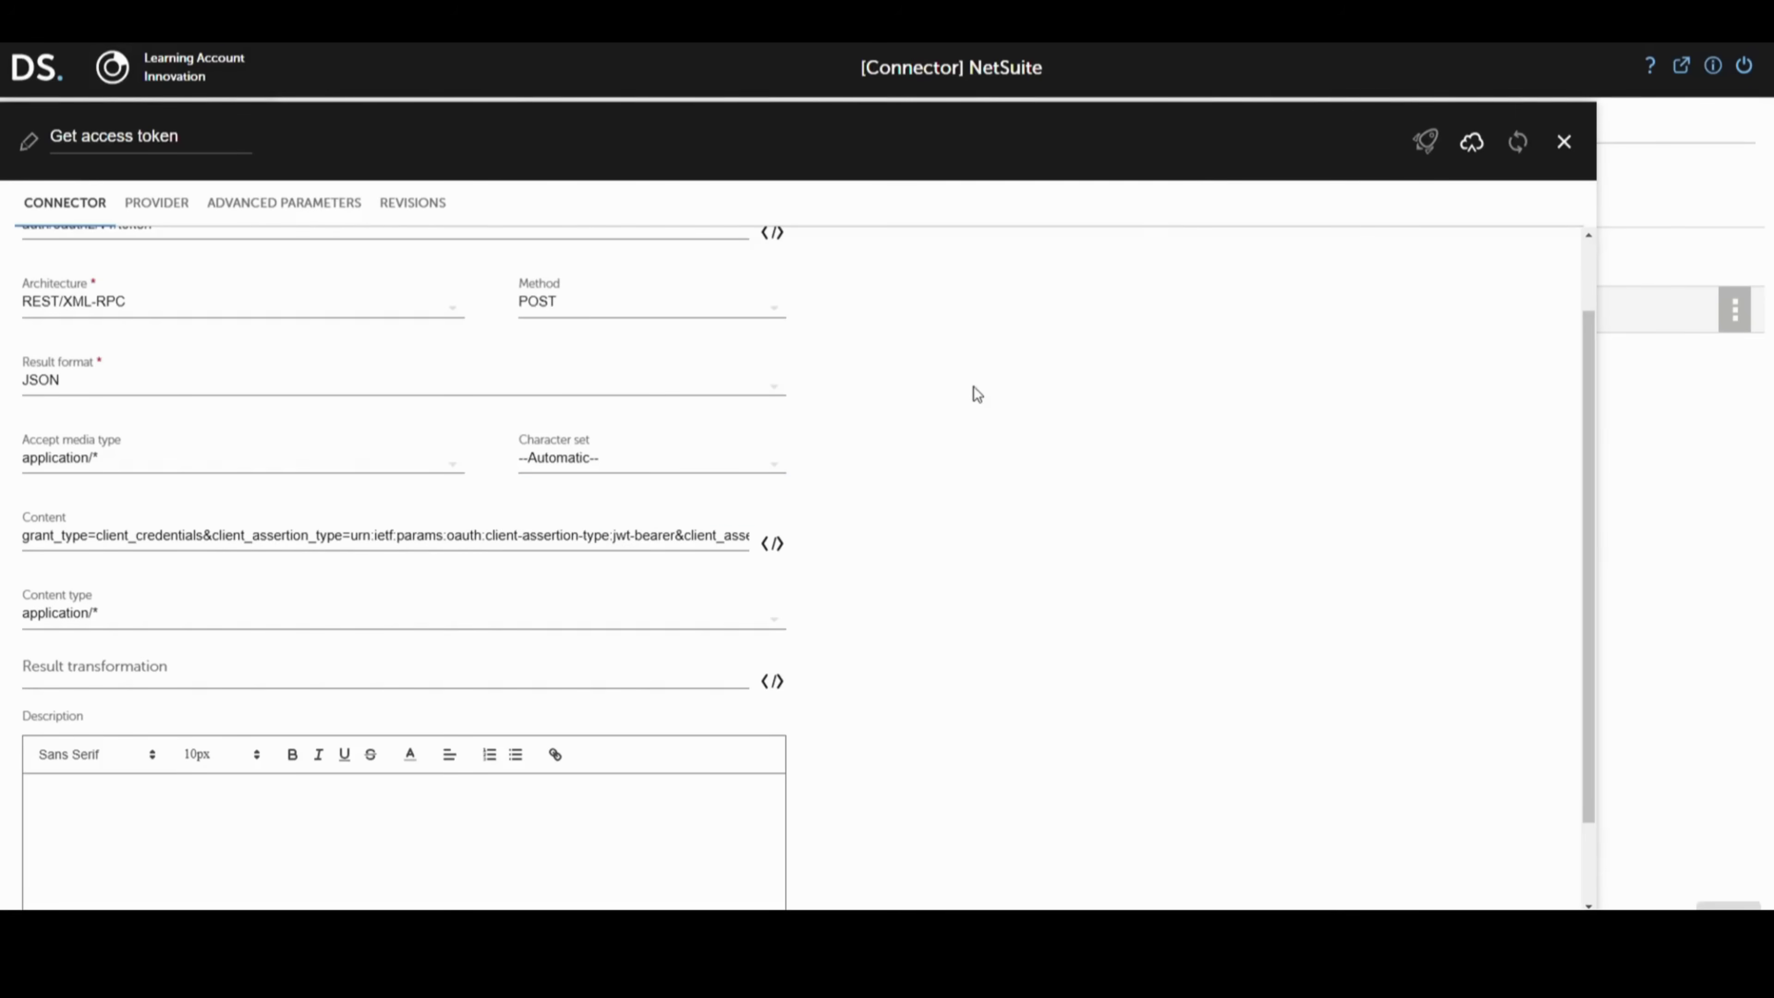
Step: Set the content type to application/x-www-form-urlencoded, save the connector, and expand the Netsuite Oauth provider in the list
left_click(139, 623)
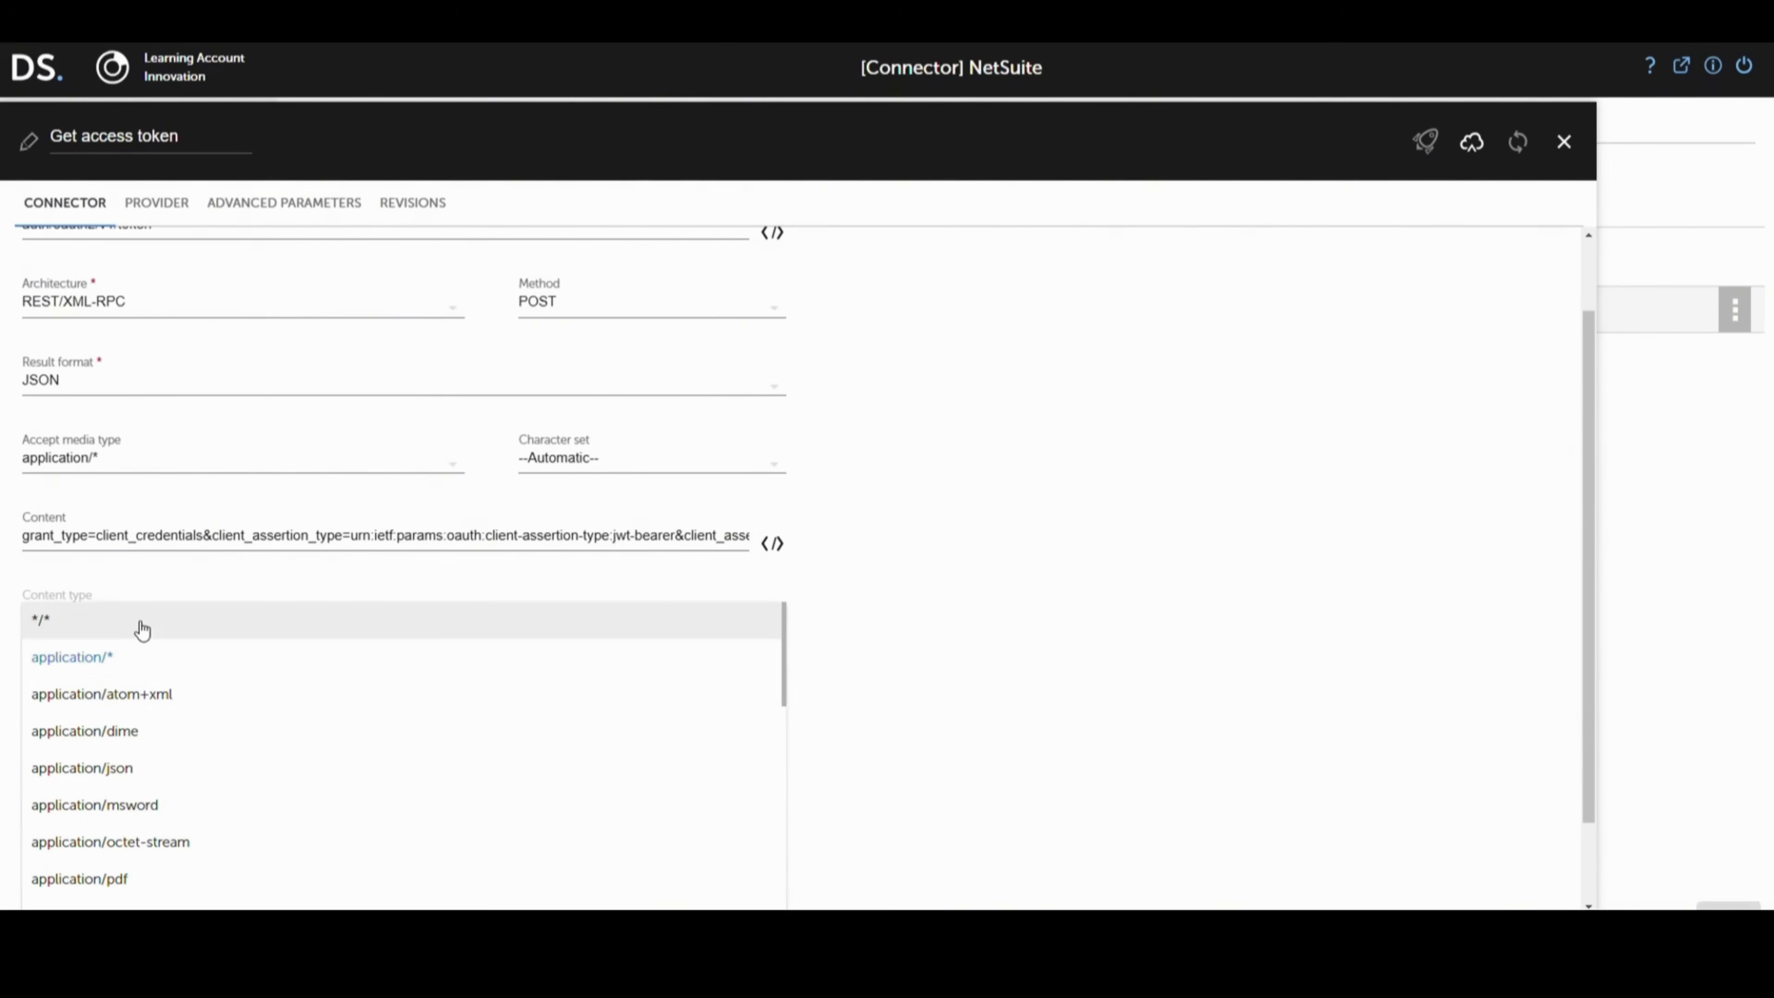
scroll(188, 676, "down", 8)
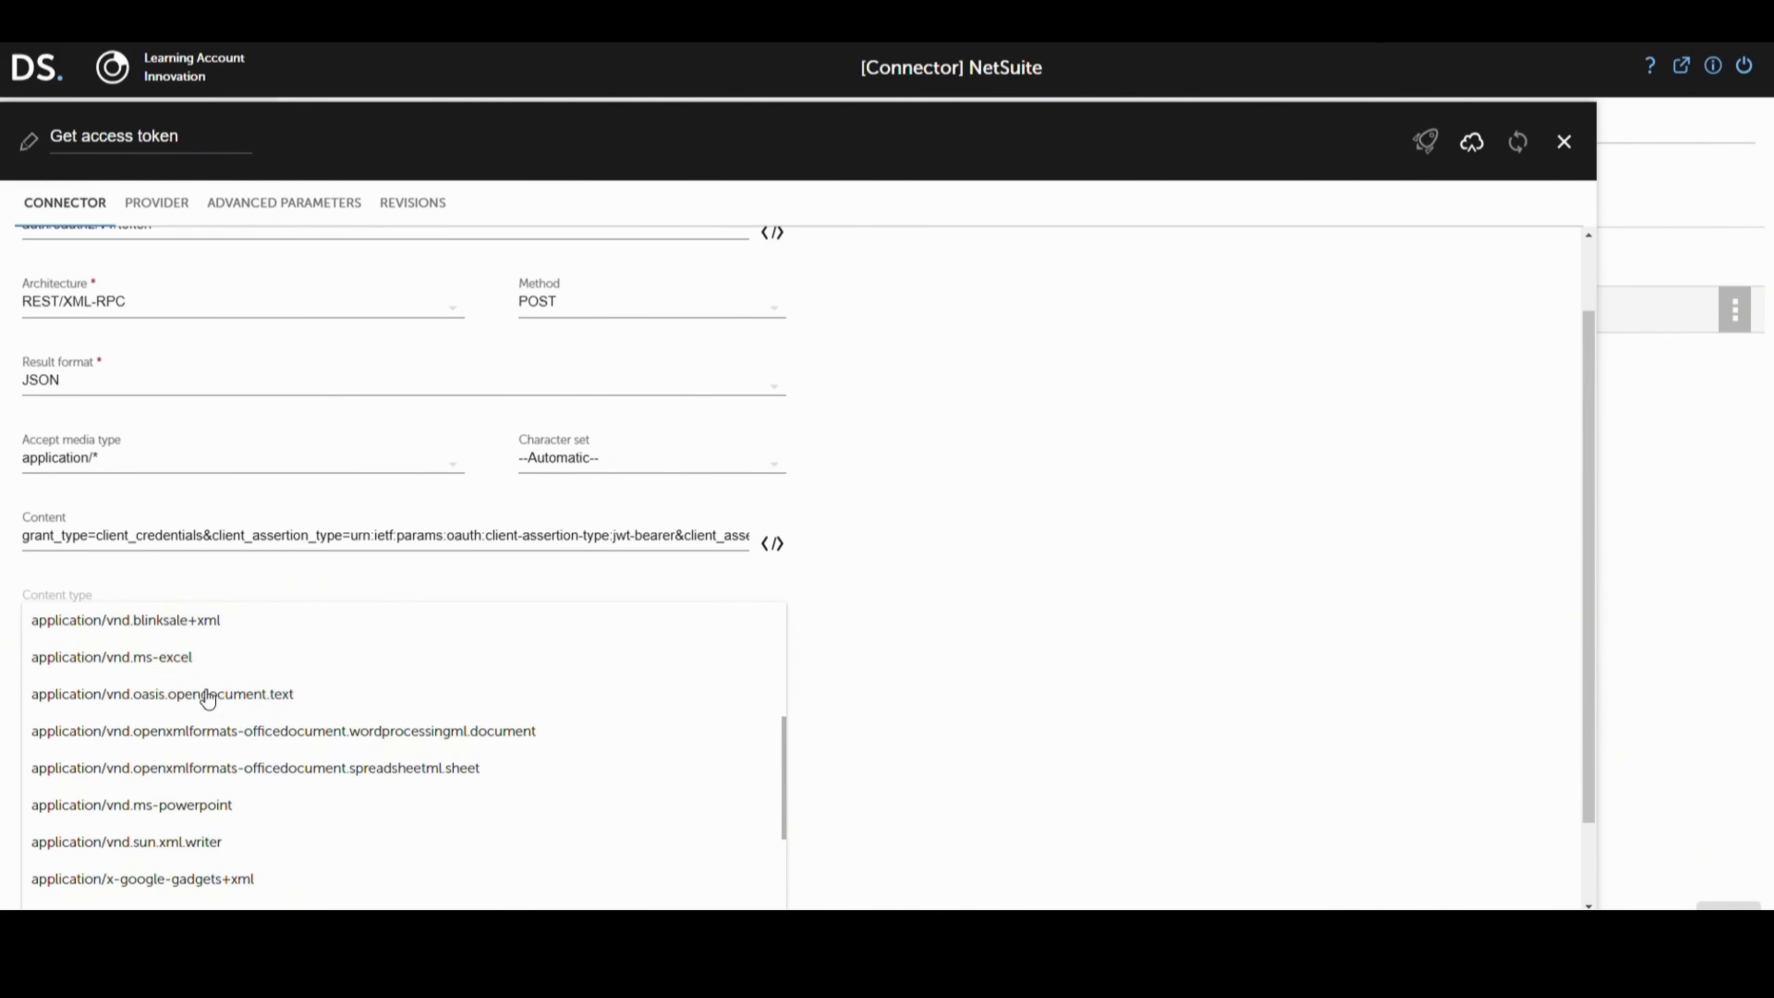
scroll(227, 716, "down", 4)
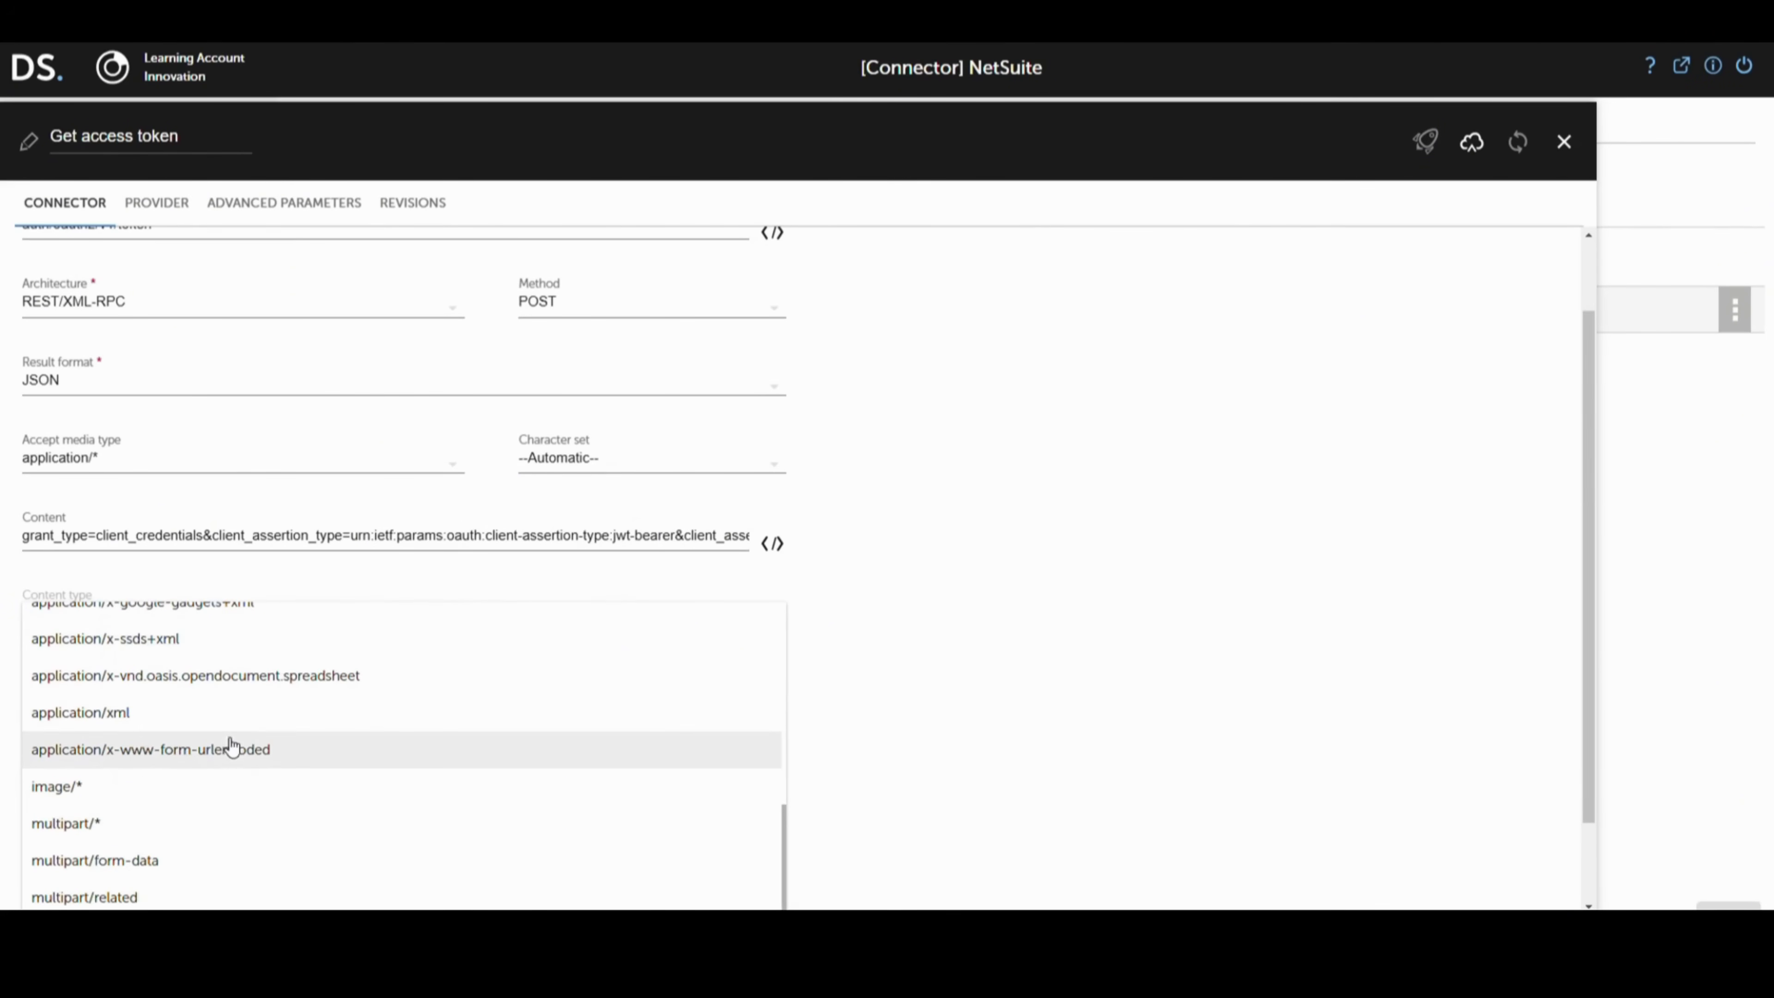
left_click(227, 747)
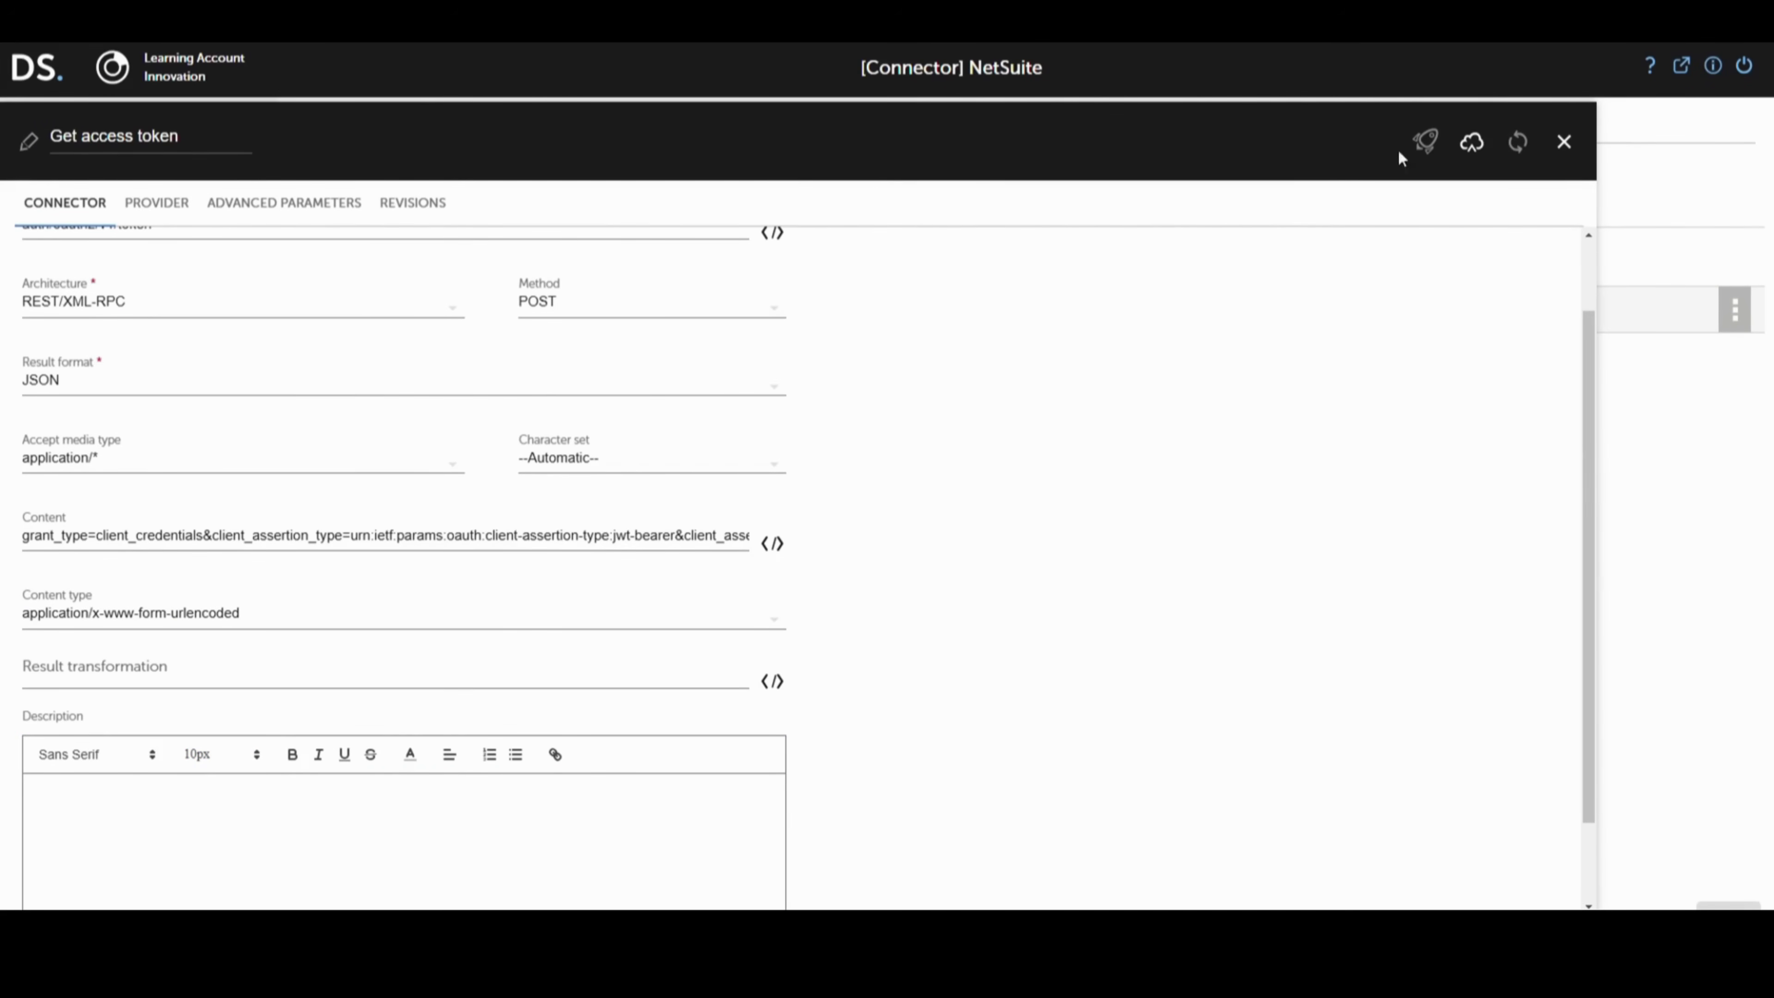
left_click(1469, 147)
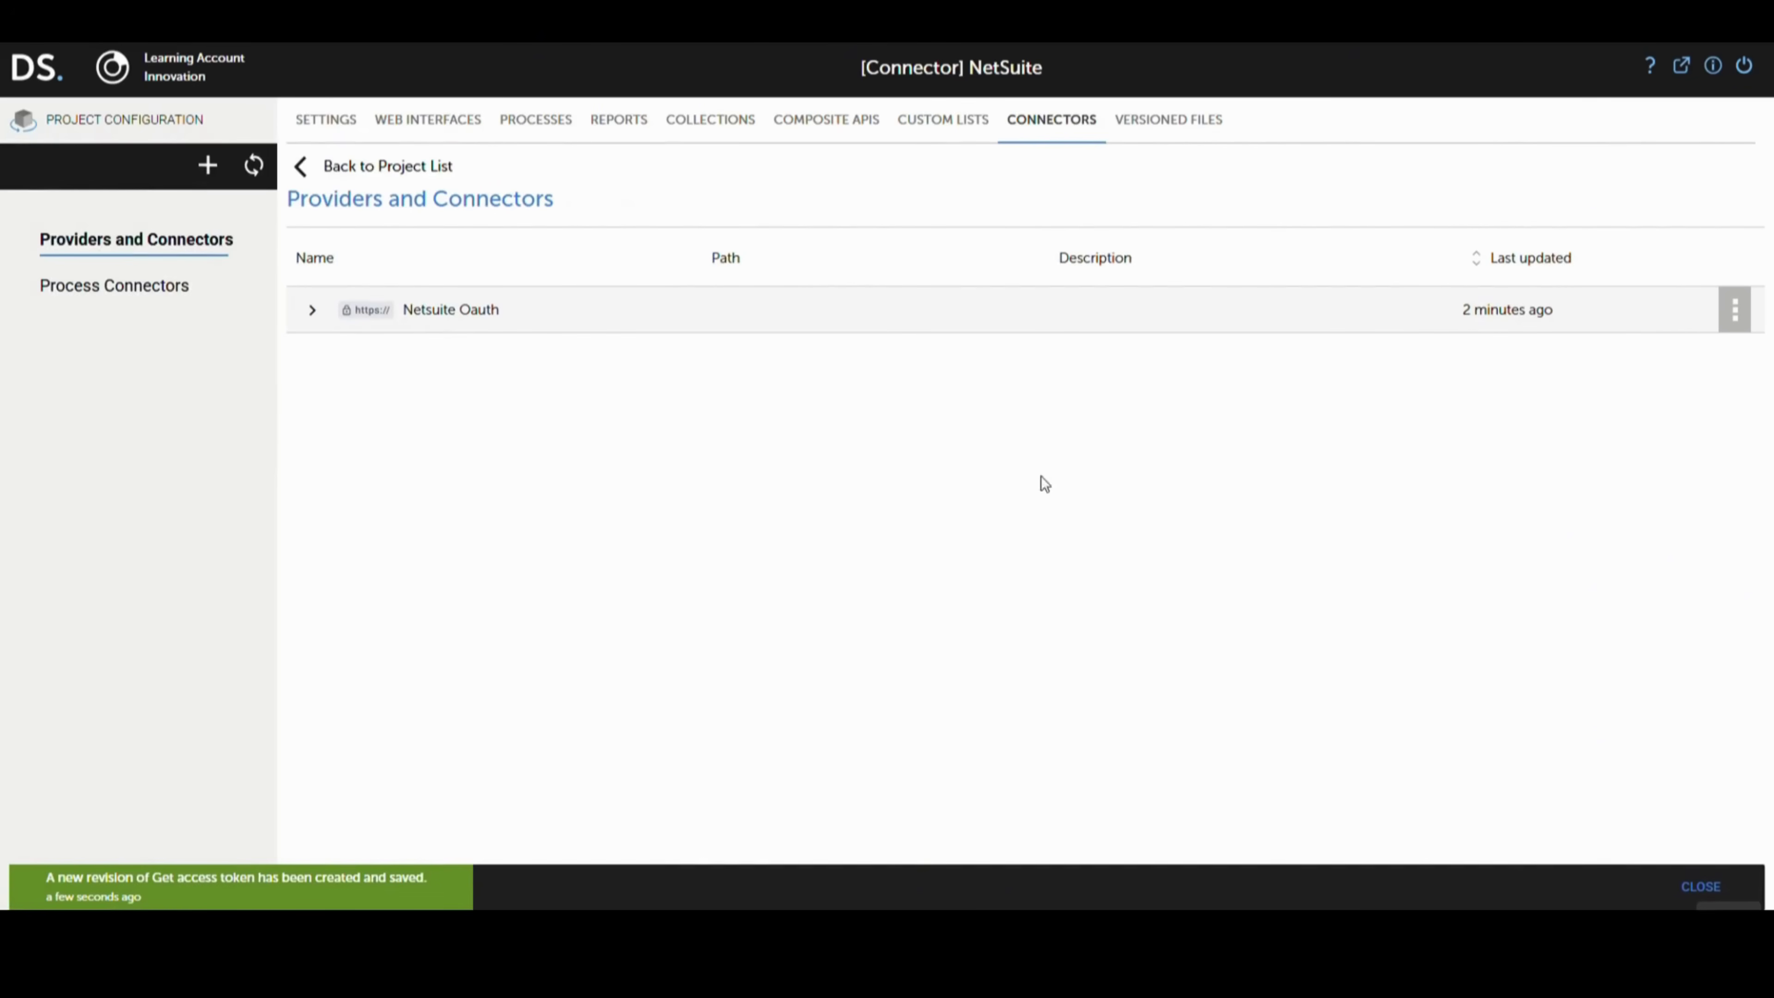
left_click(313, 314)
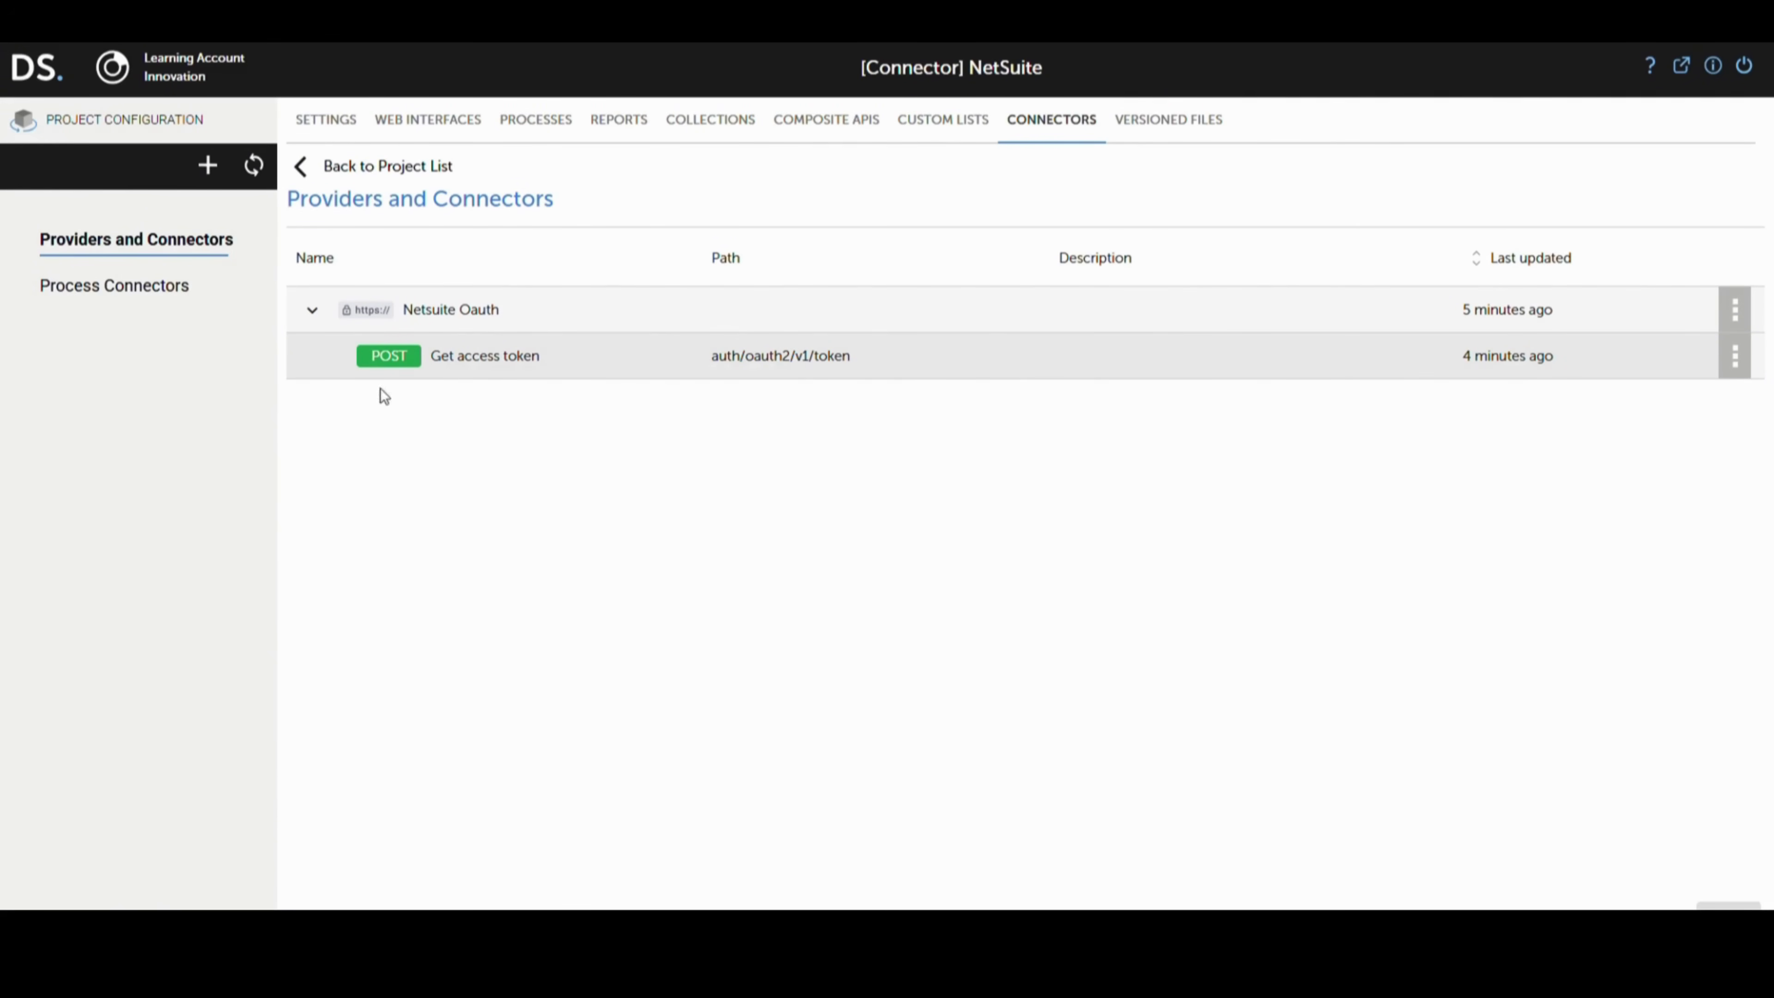
Step: Create a second provider named "NetSuite Invoice"
left_click(220, 174)
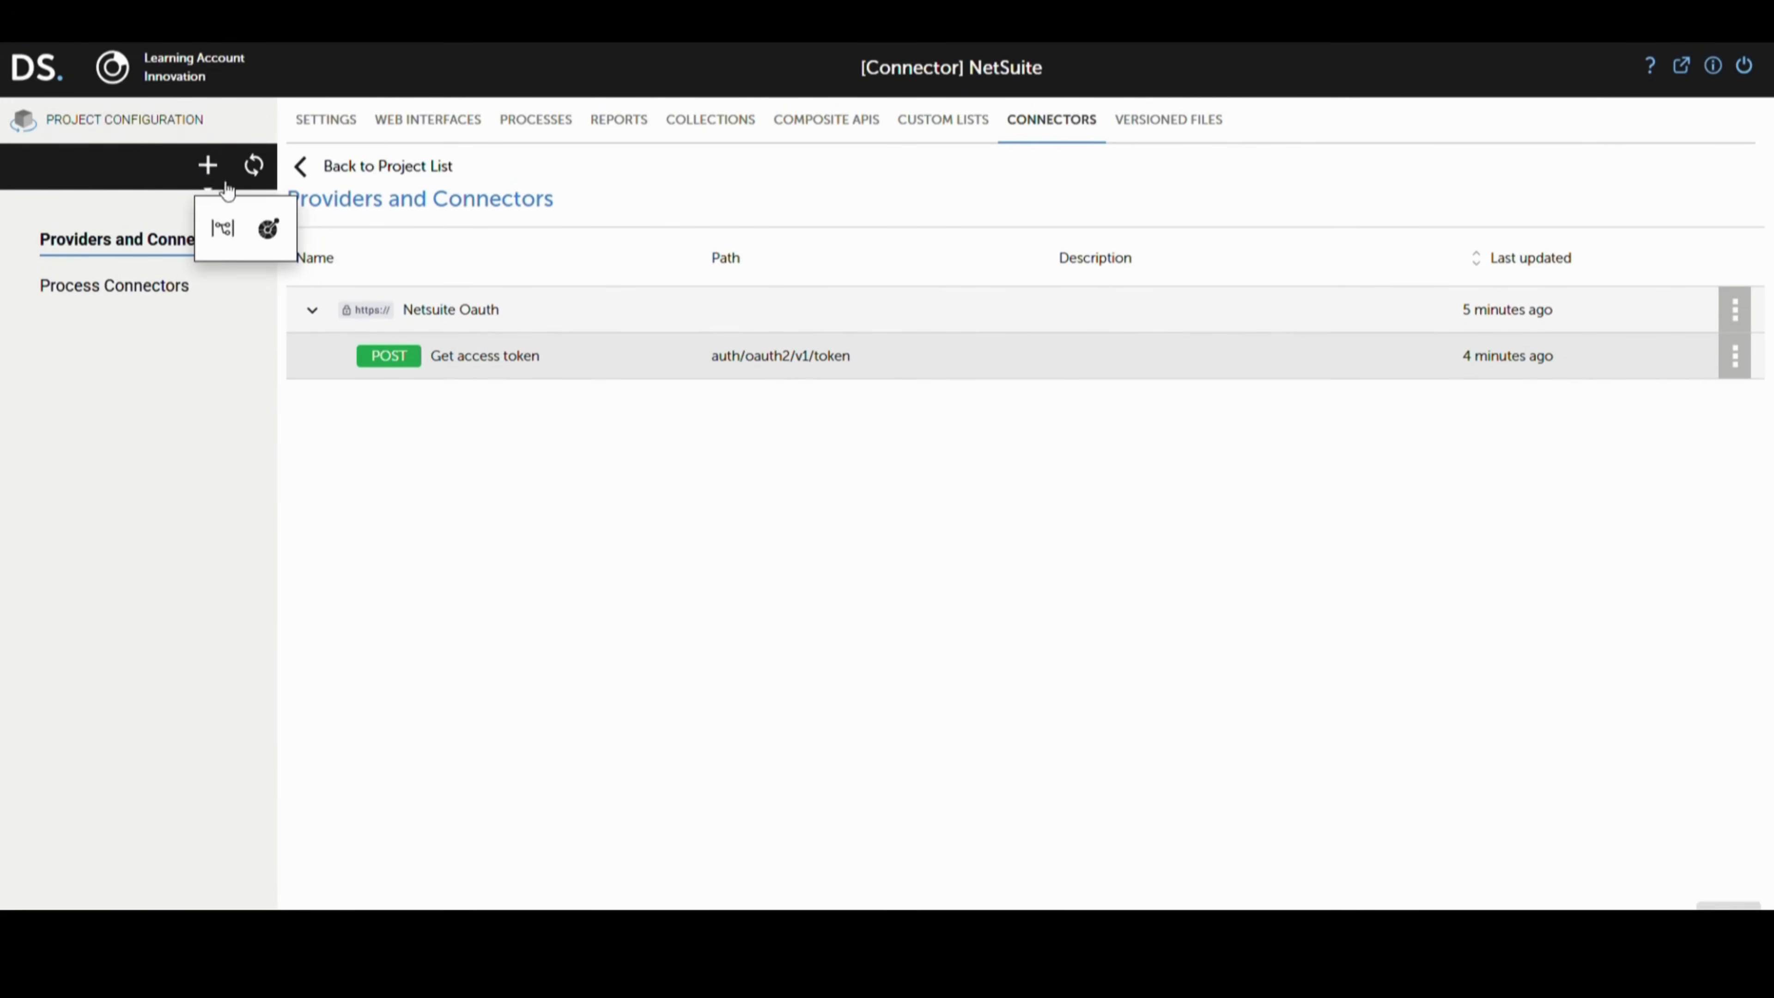
left_click(229, 229)
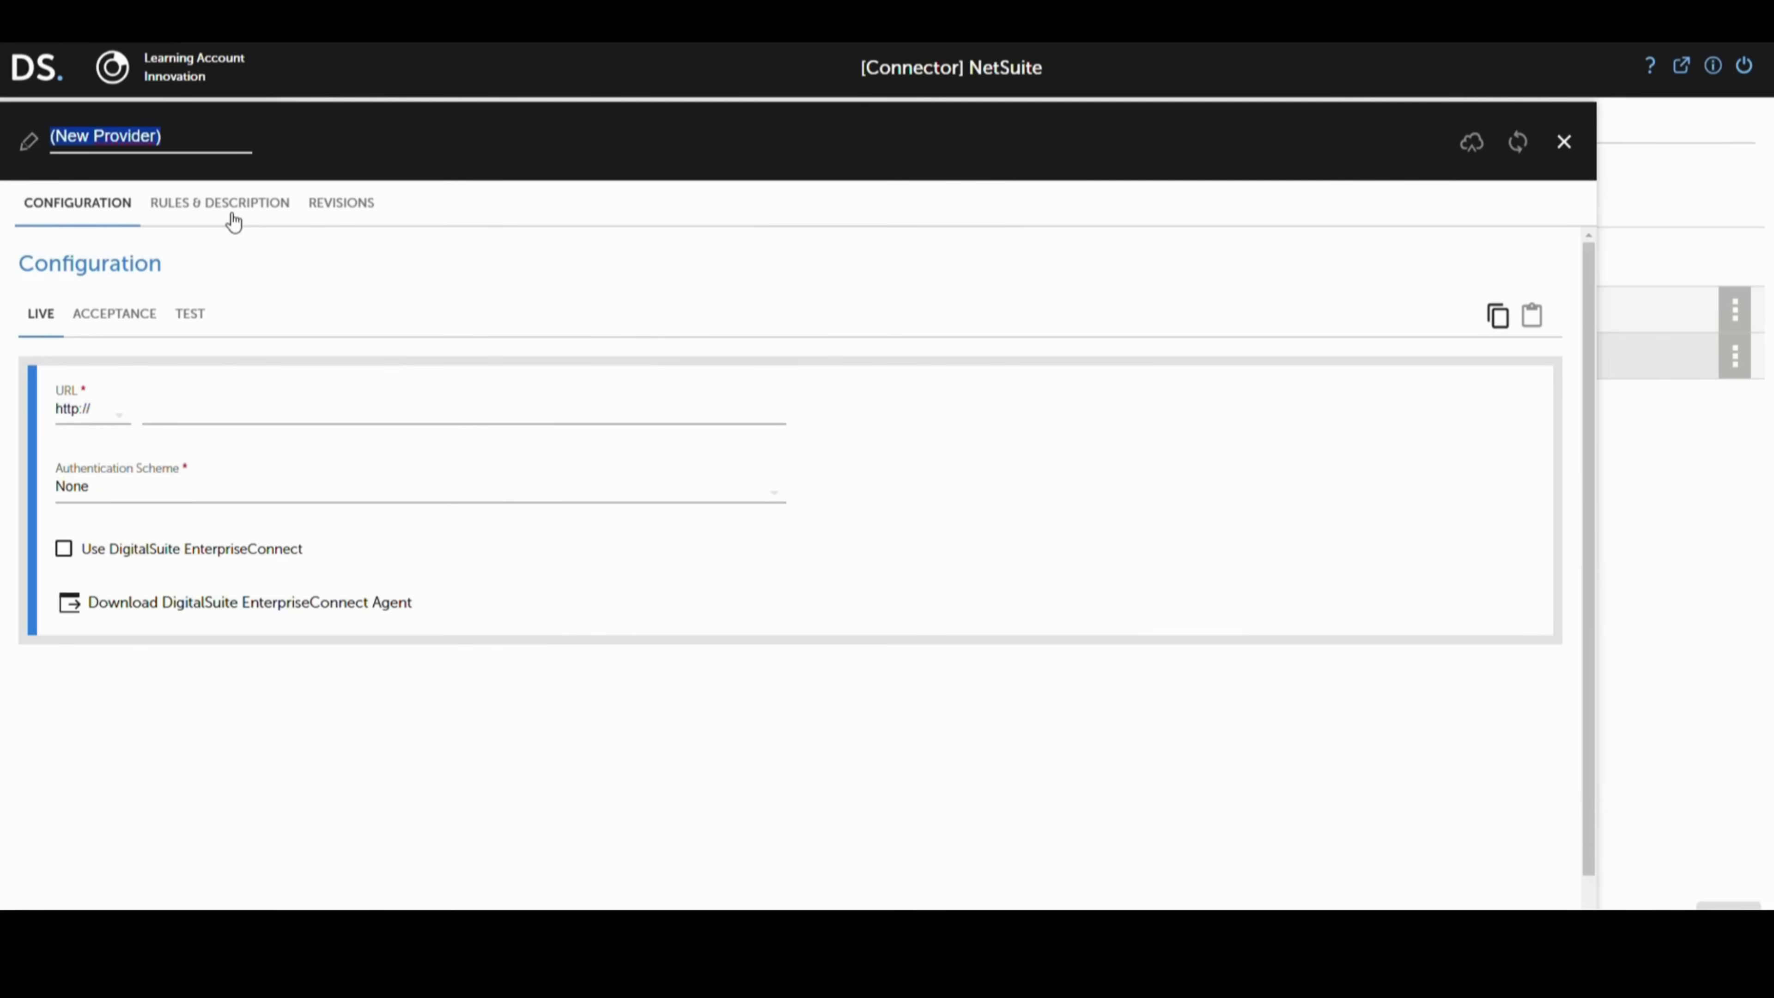
type("NetSuite Invoice")
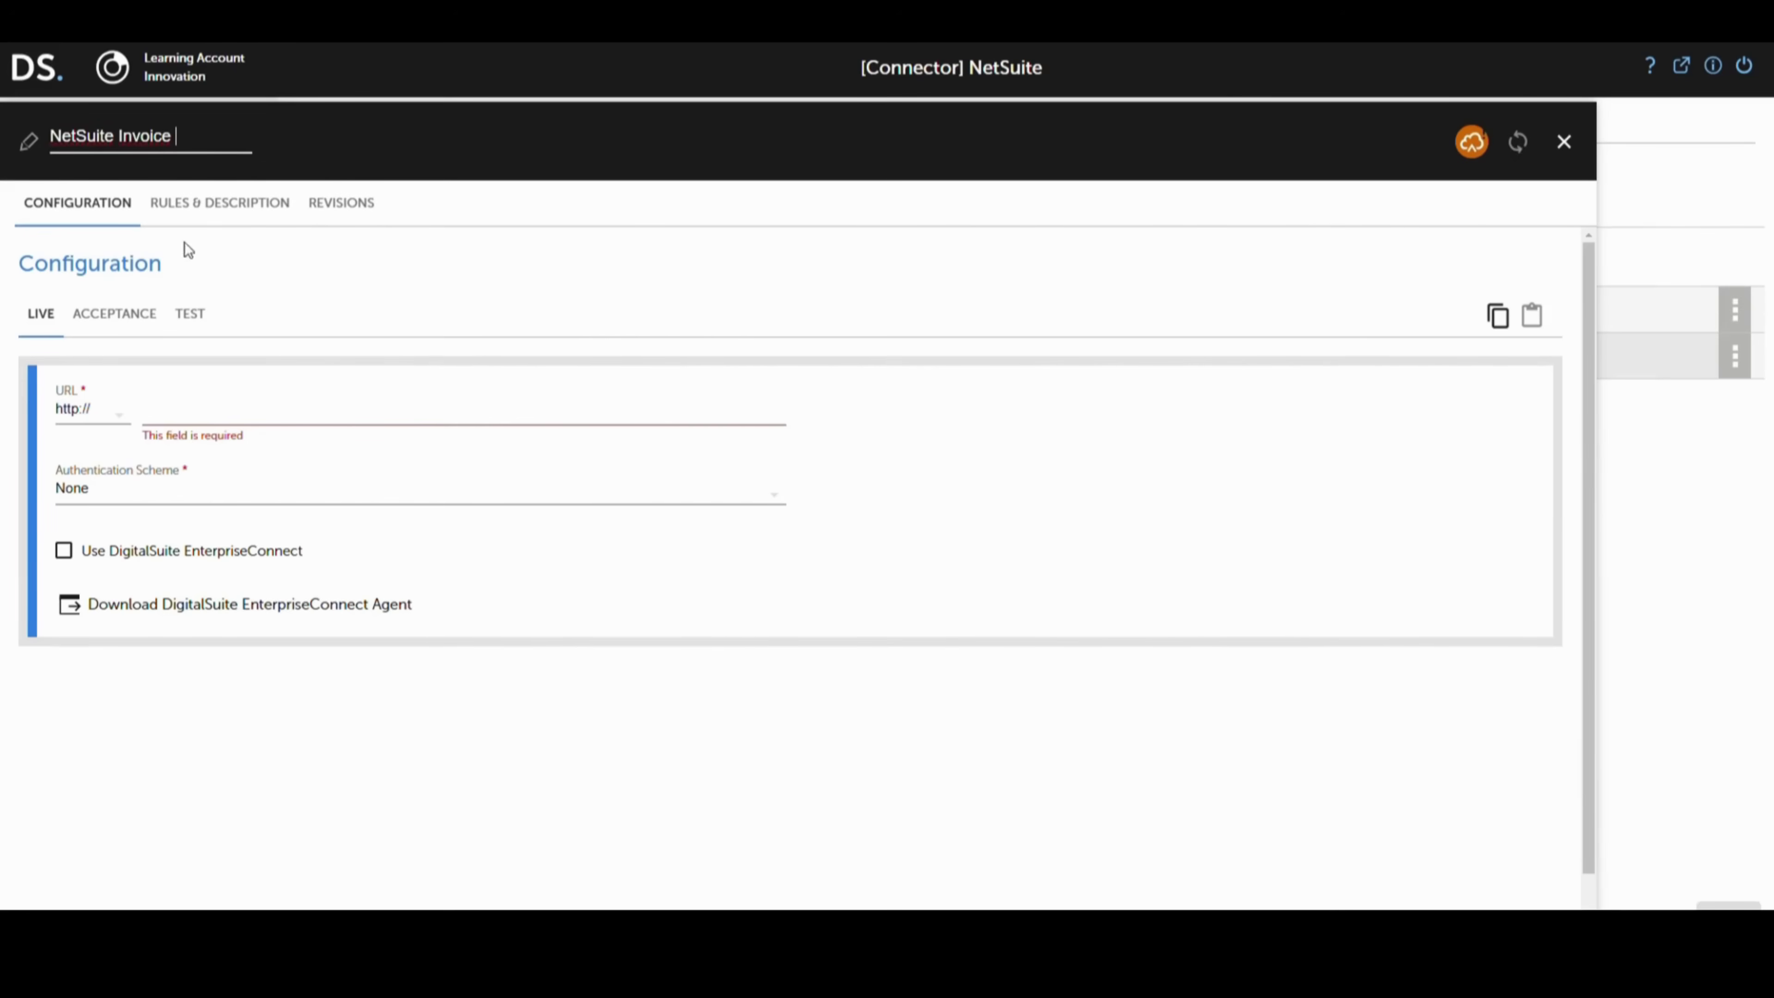
left_click(198, 316)
left_click(101, 410)
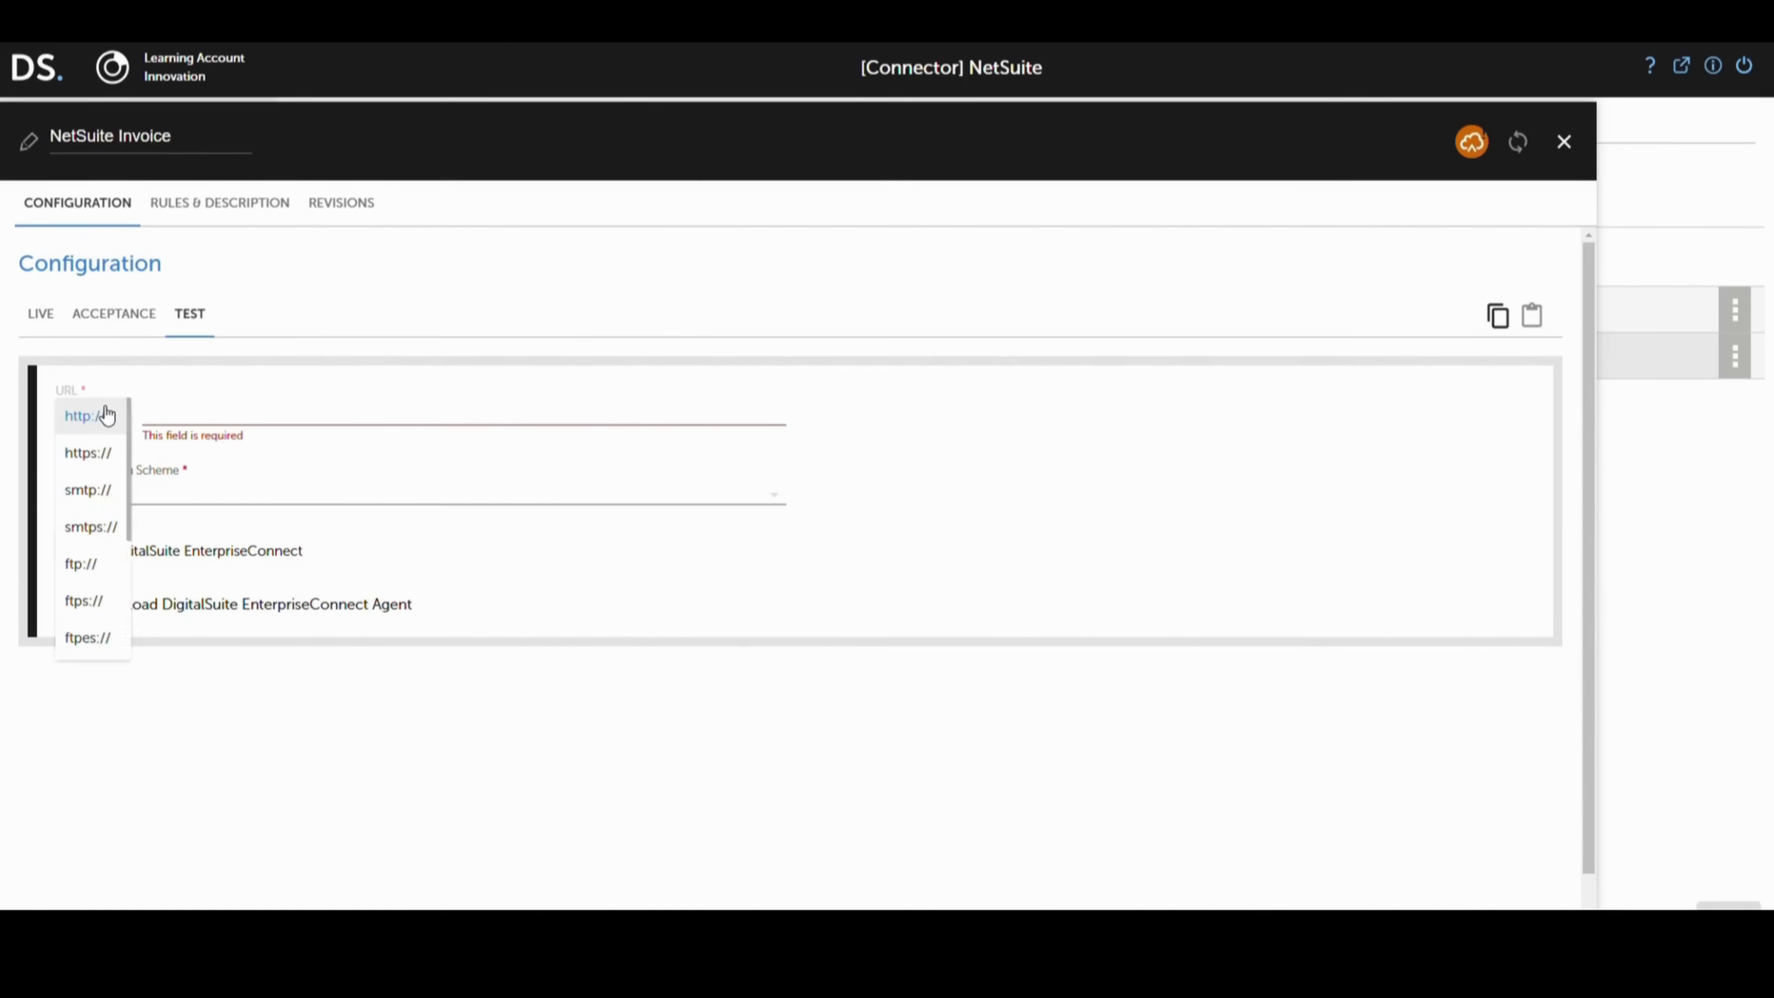
left_click(103, 461)
left_click(199, 418)
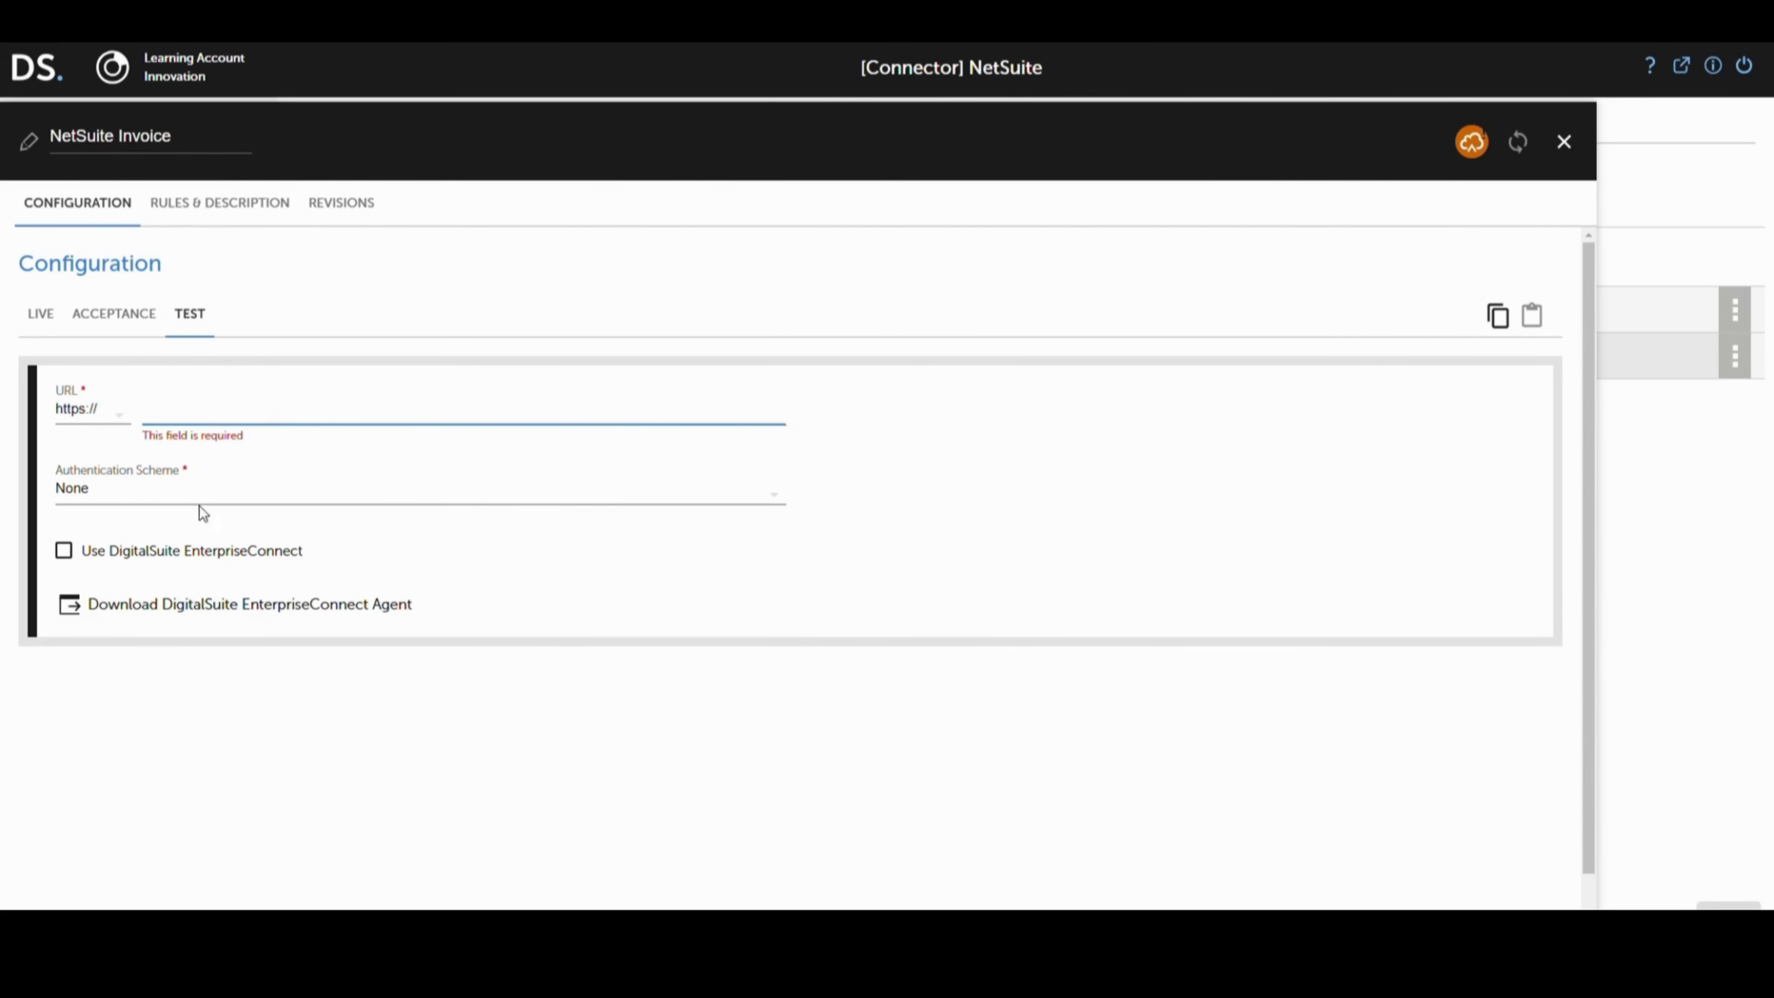
key("ctrl+v")
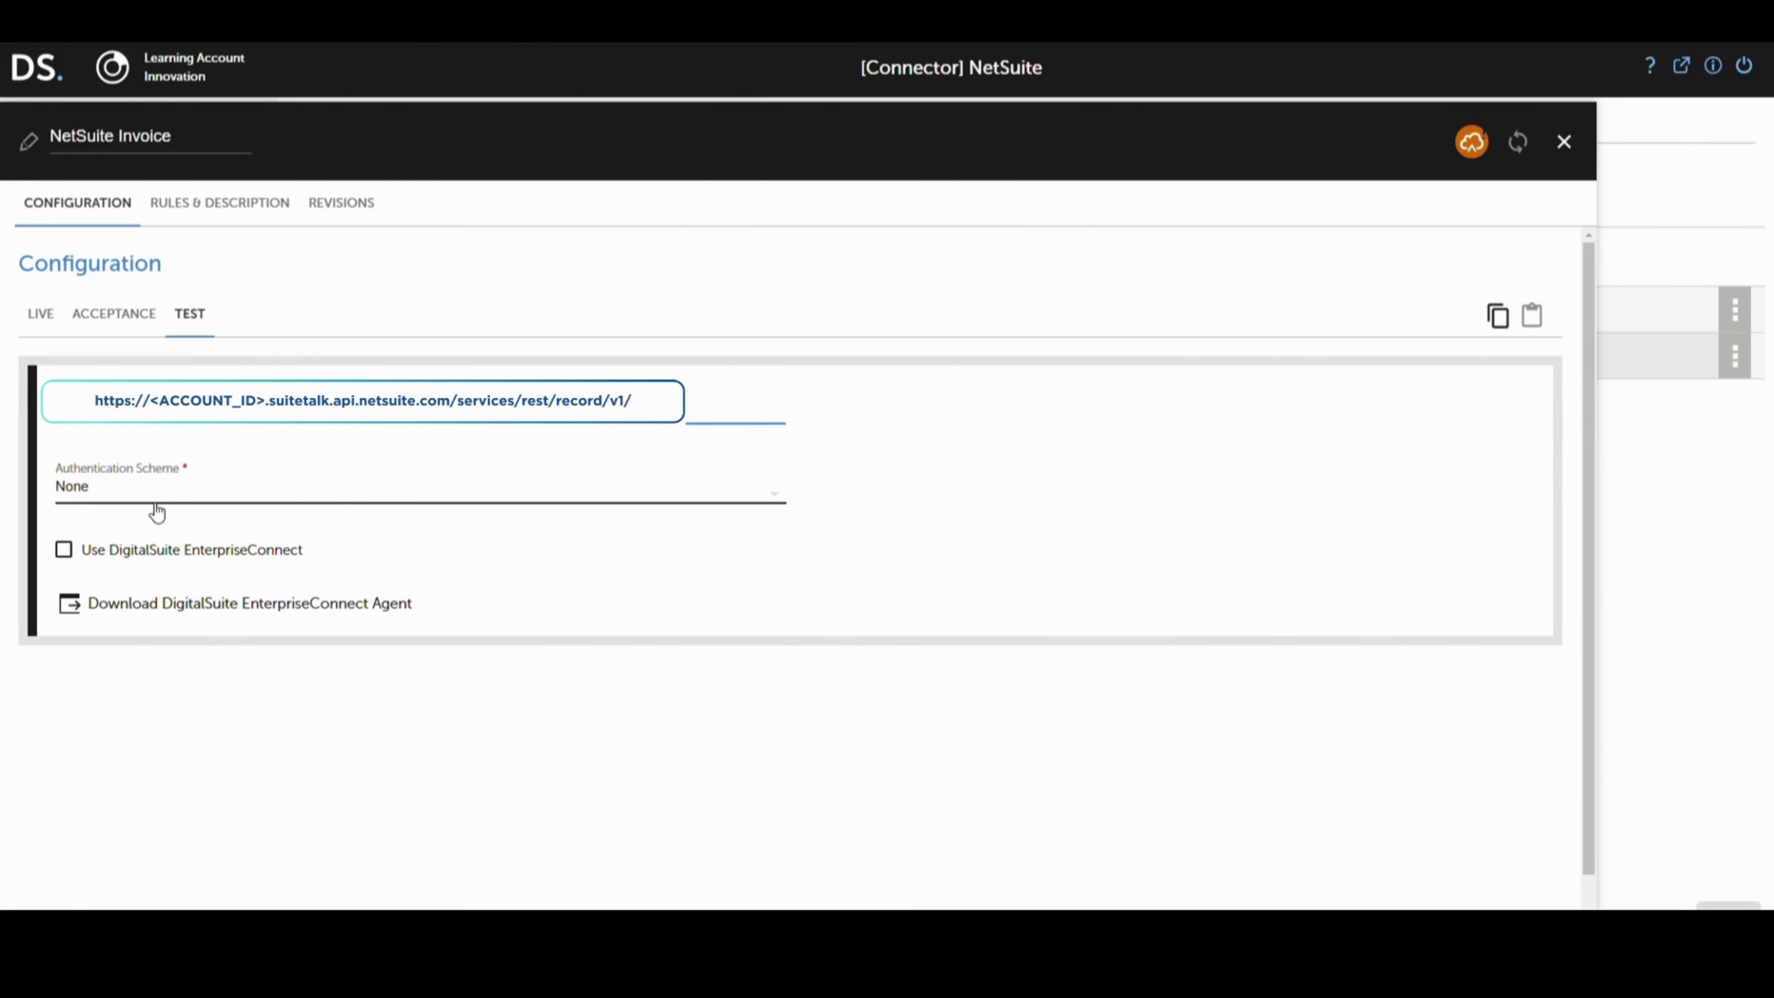
Step: Set the provider's authentication scheme to OAuth v2, with Secured turned off and Show turned on for the access token
left_click(91, 492)
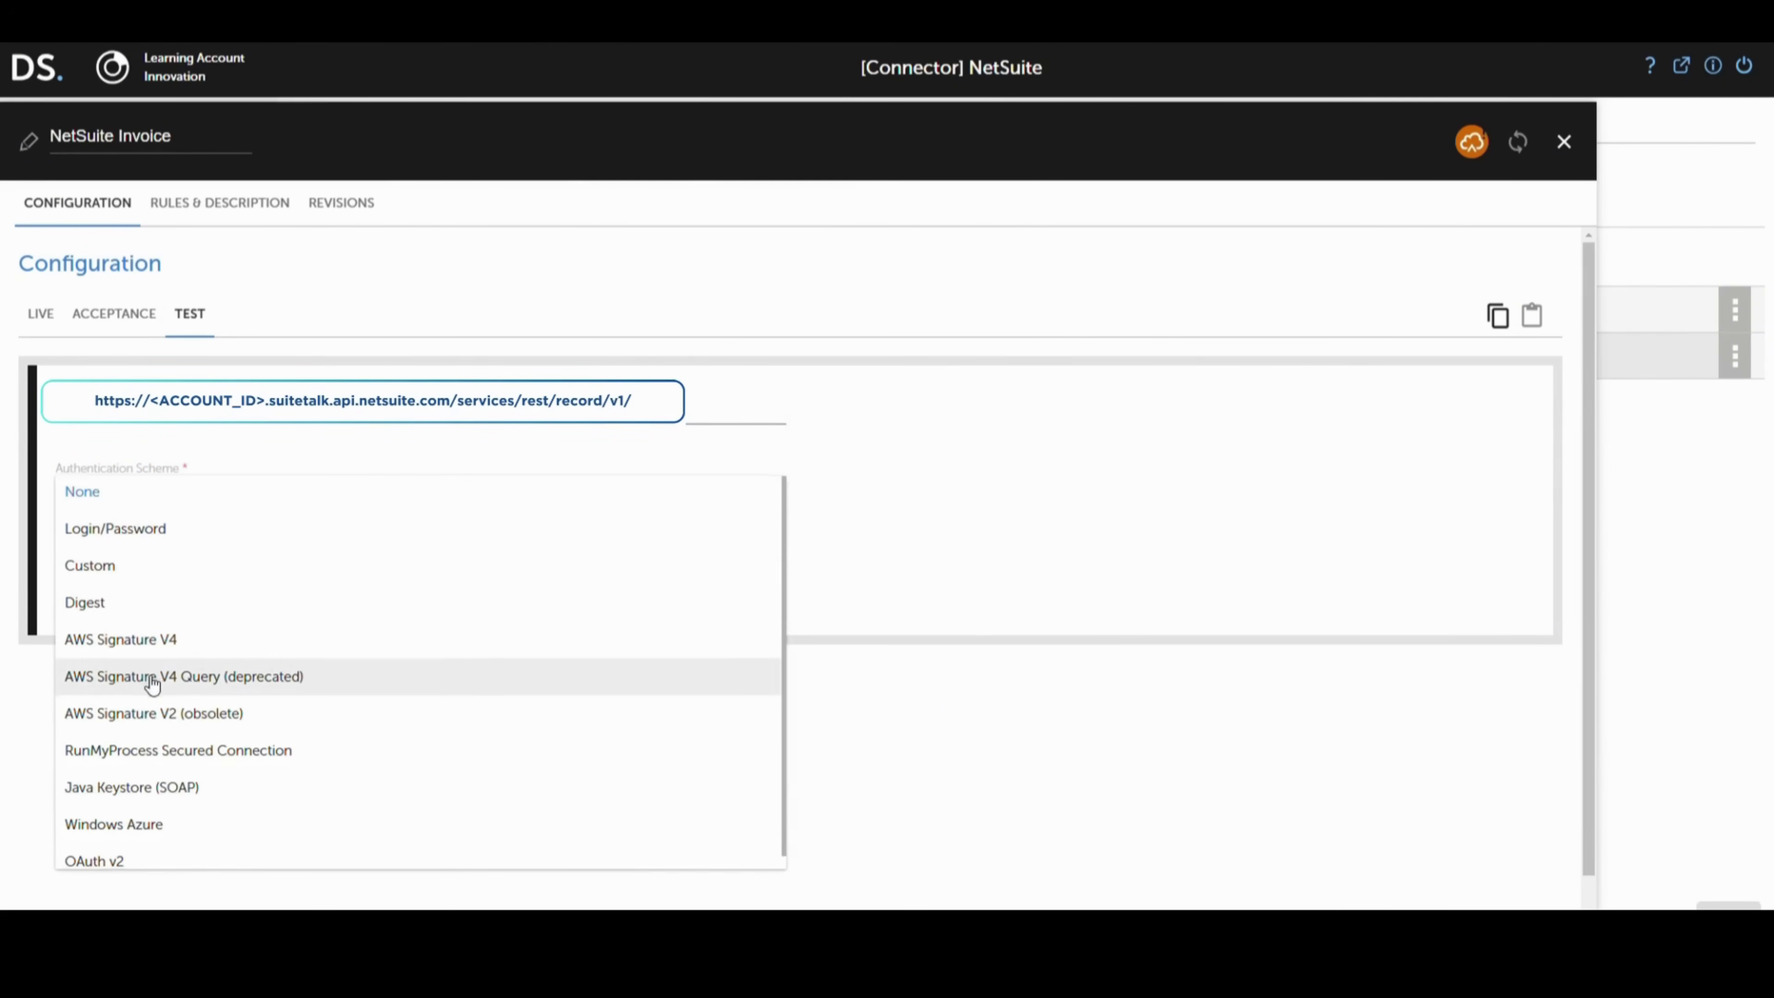
left_click(136, 849)
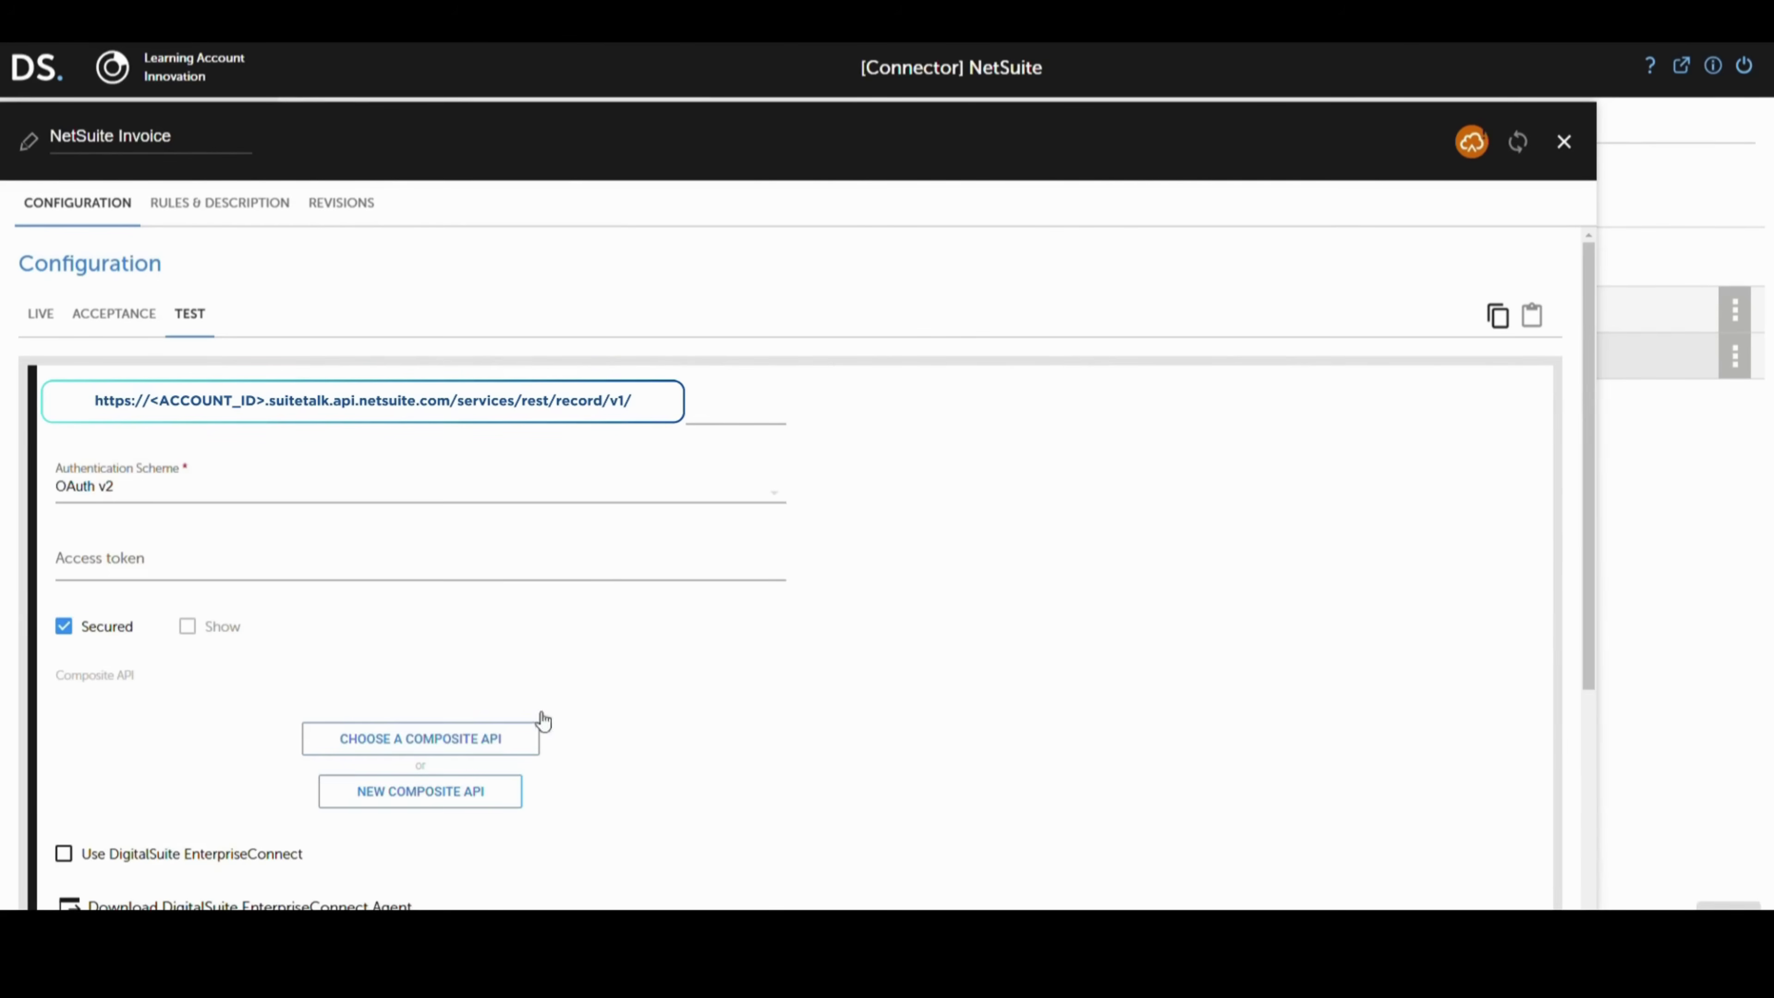
left_click(65, 626)
left_click(188, 626)
Step: Set the provider's access token to the variable ${netsuite_access_token} and save the NetSuite Invoice provider
left_click(113, 573)
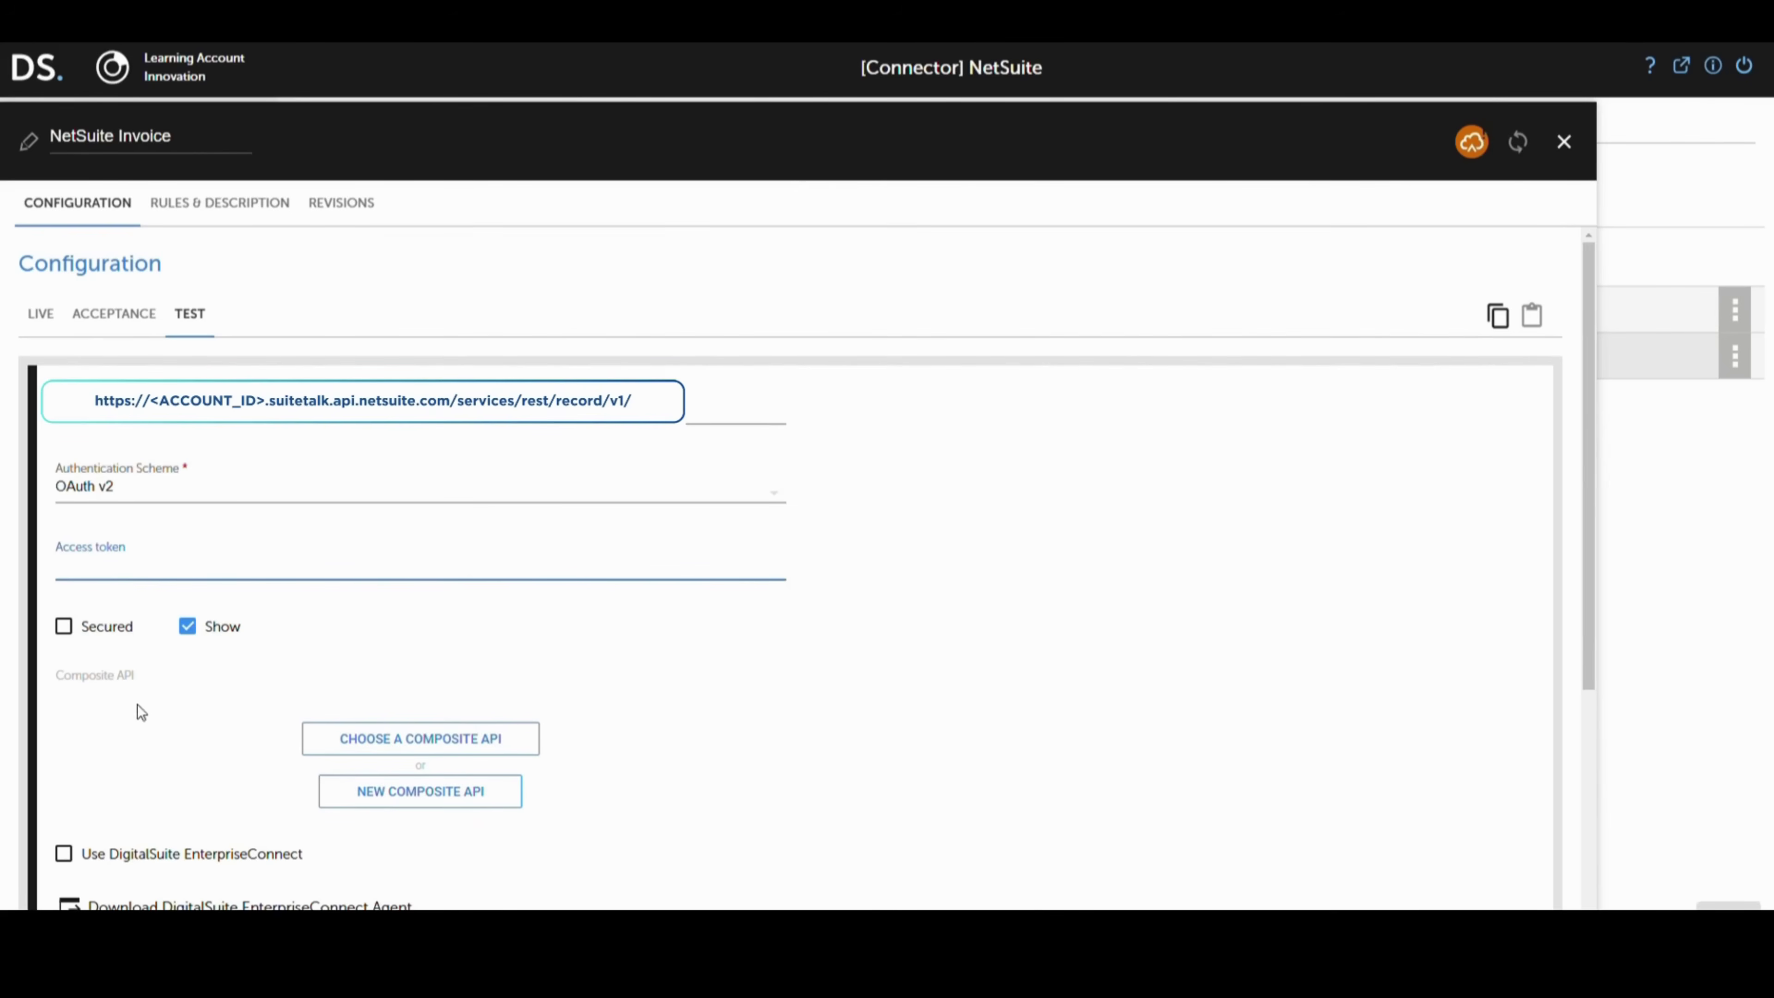
key("ctrl+v")
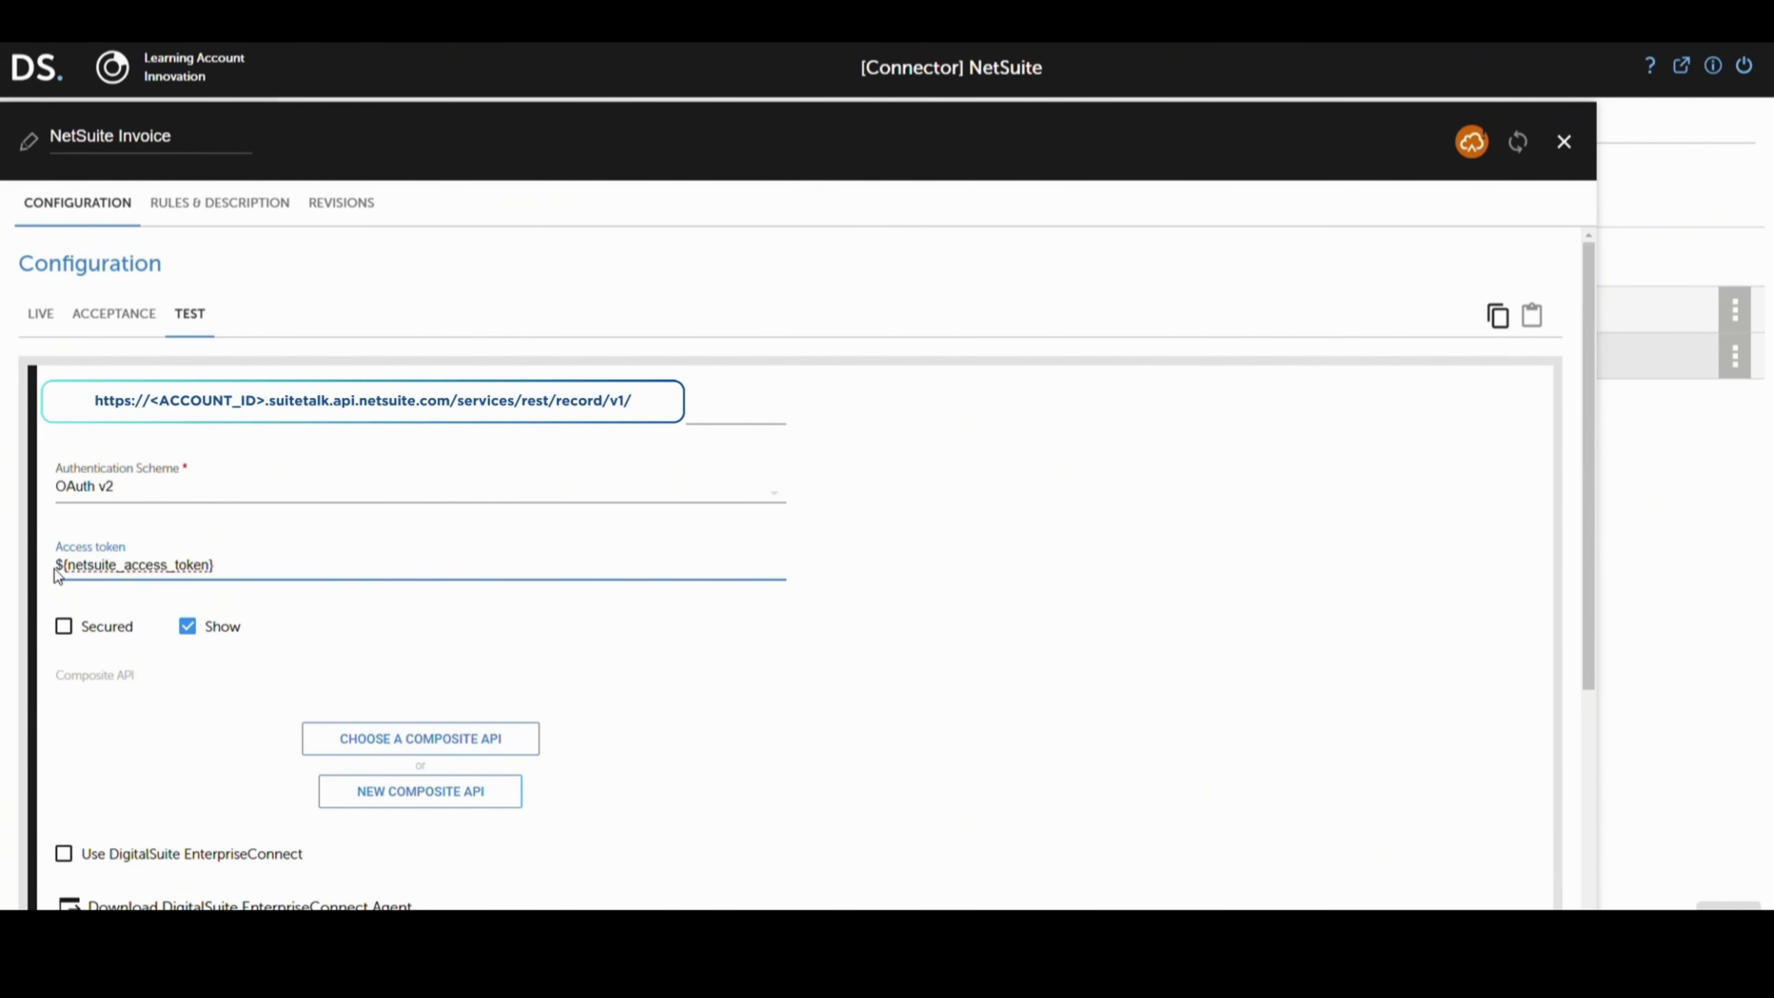
left_click_drag(55, 569, 214, 581)
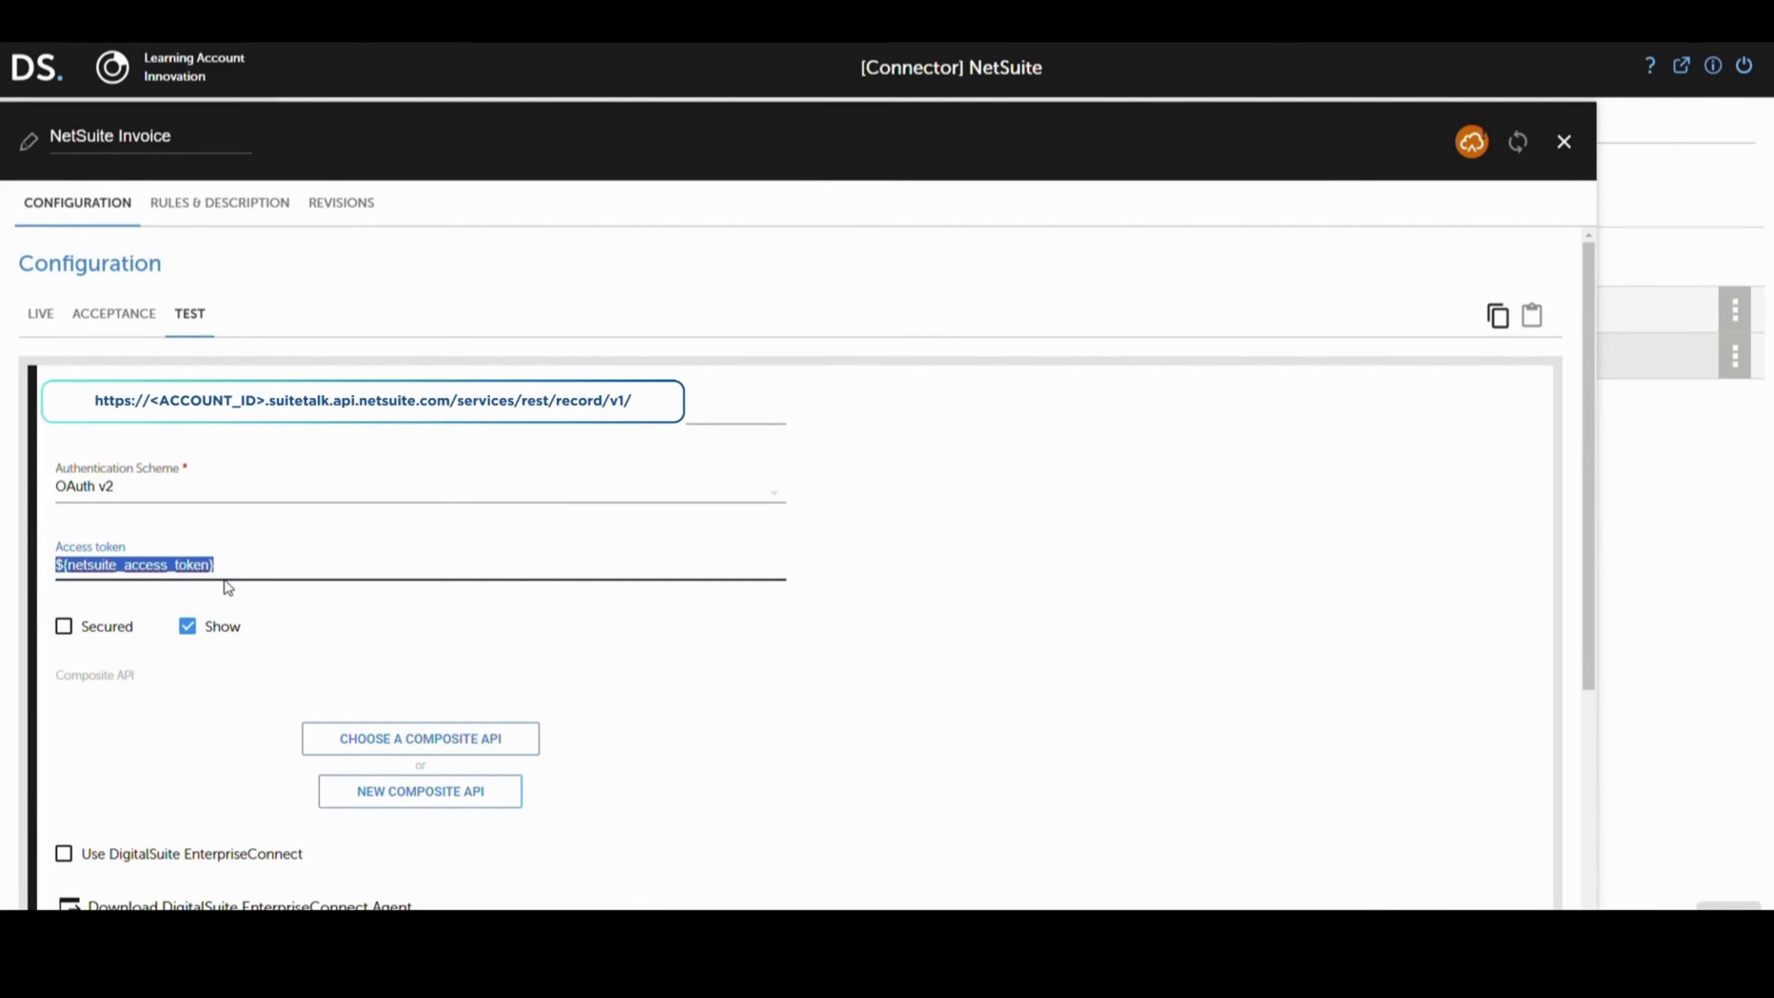
left_click(286, 573)
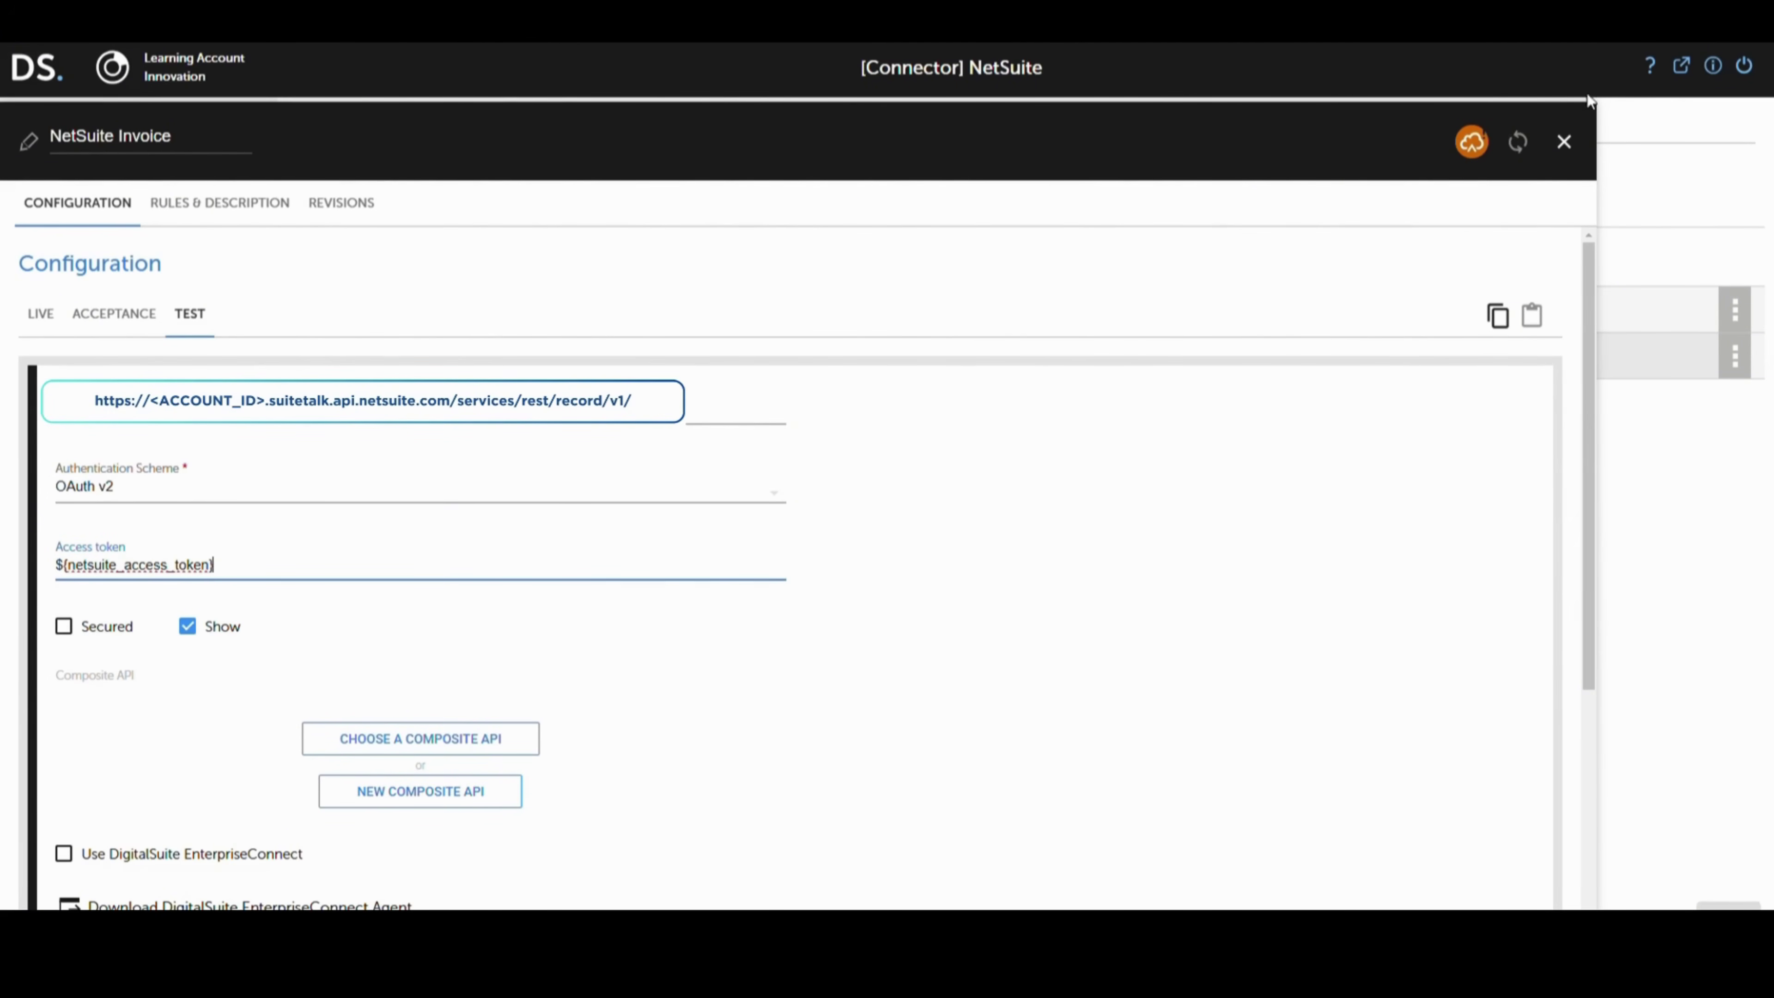
left_click(1471, 142)
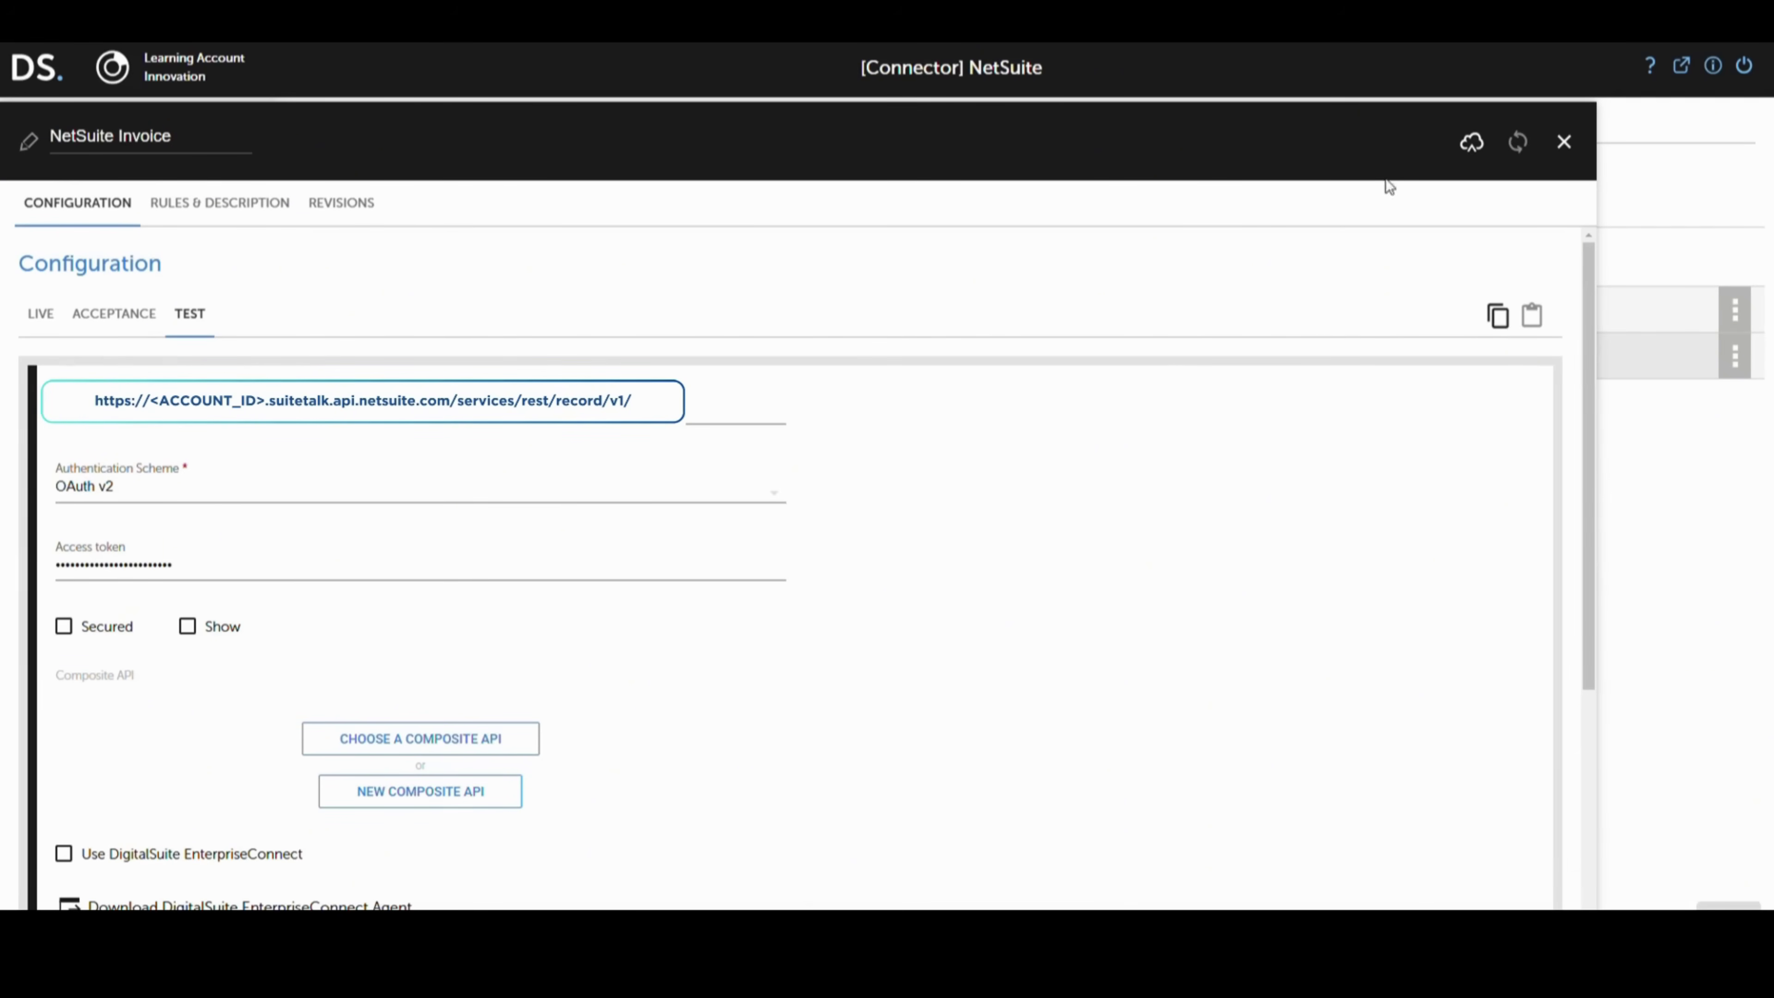
left_click(1470, 148)
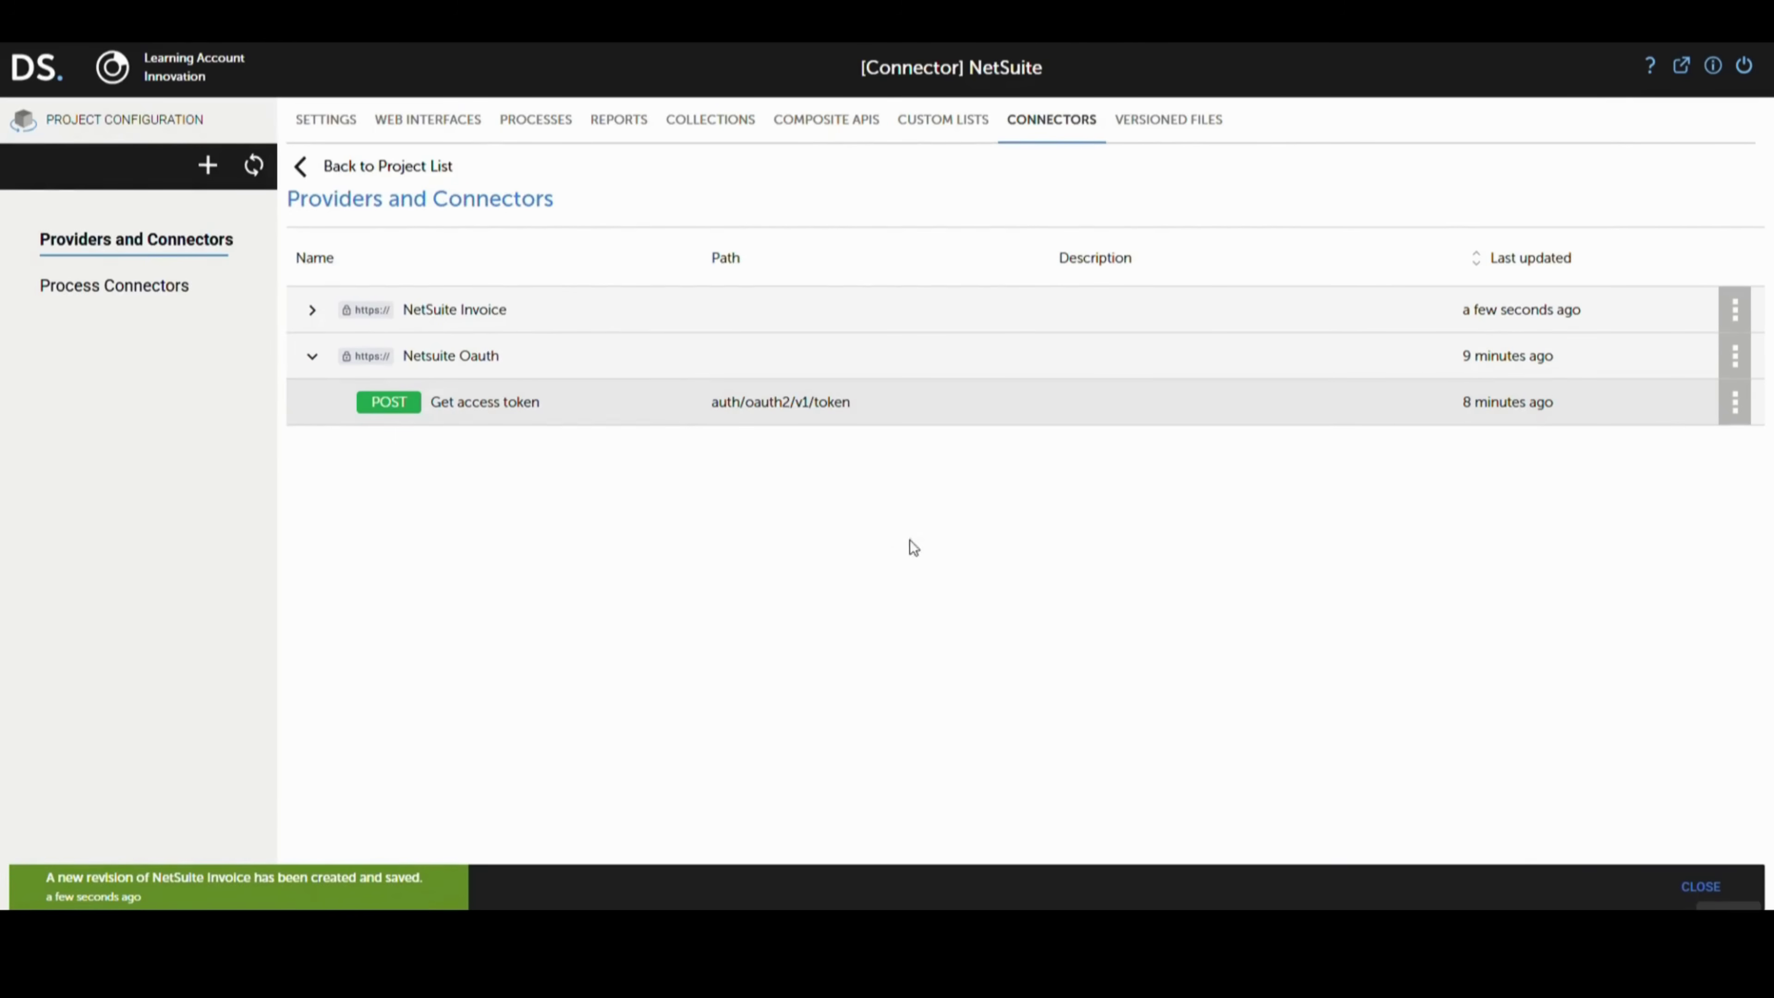
Step: Add a connector named "Get Invoice" to the NetSuite Invoice provider
left_click(1738, 308)
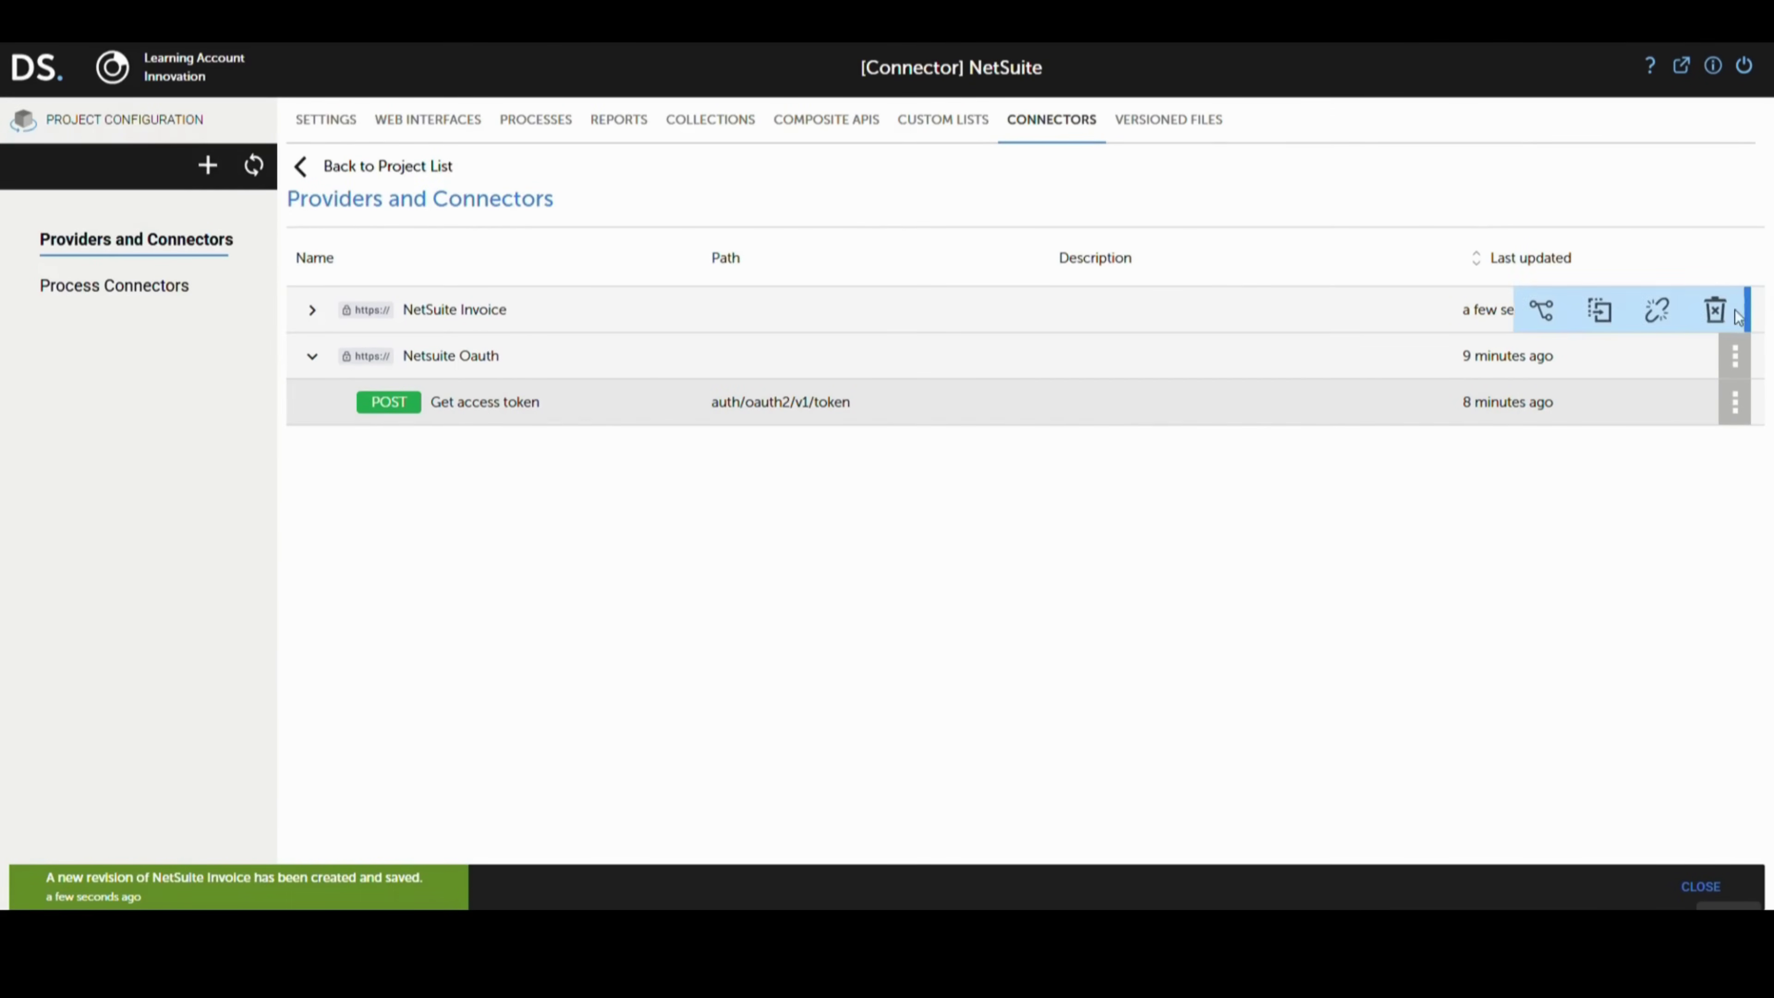
left_click(1532, 312)
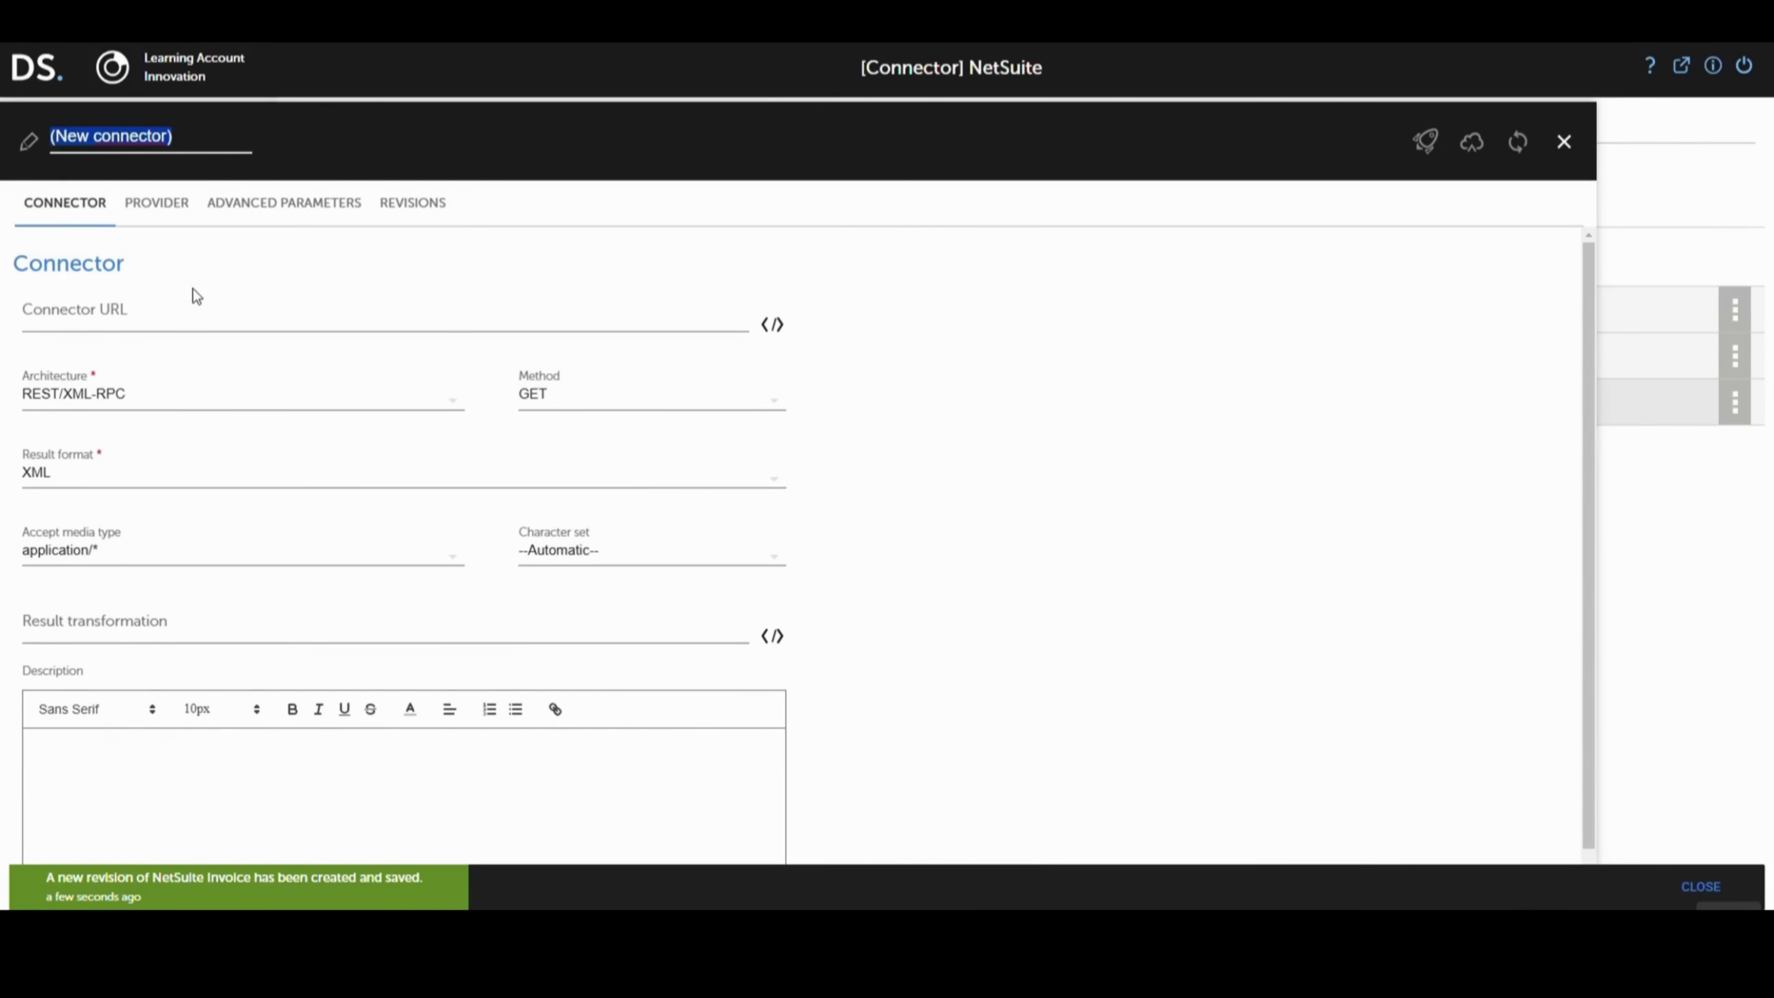
type("Get Invoice")
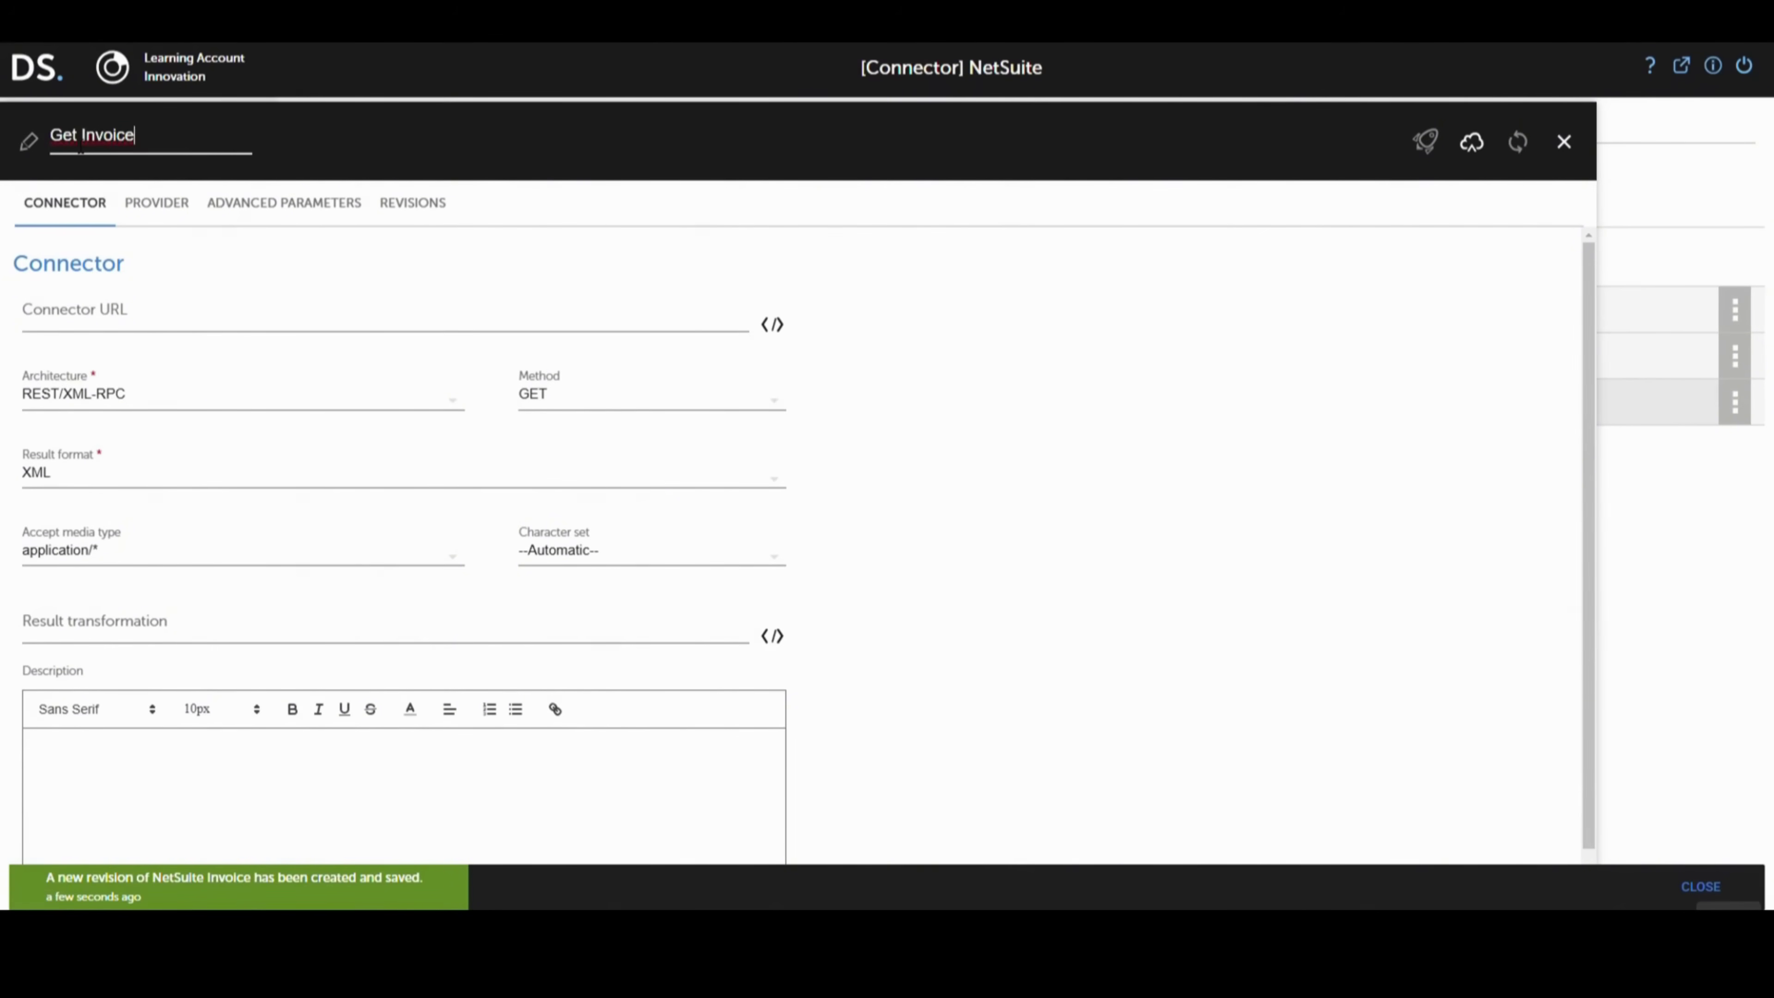
triple_click(145, 140)
Step: Set the Get Invoice connector's URL to invoice/${invoice_number} and its result format to JSON
left_click(113, 311)
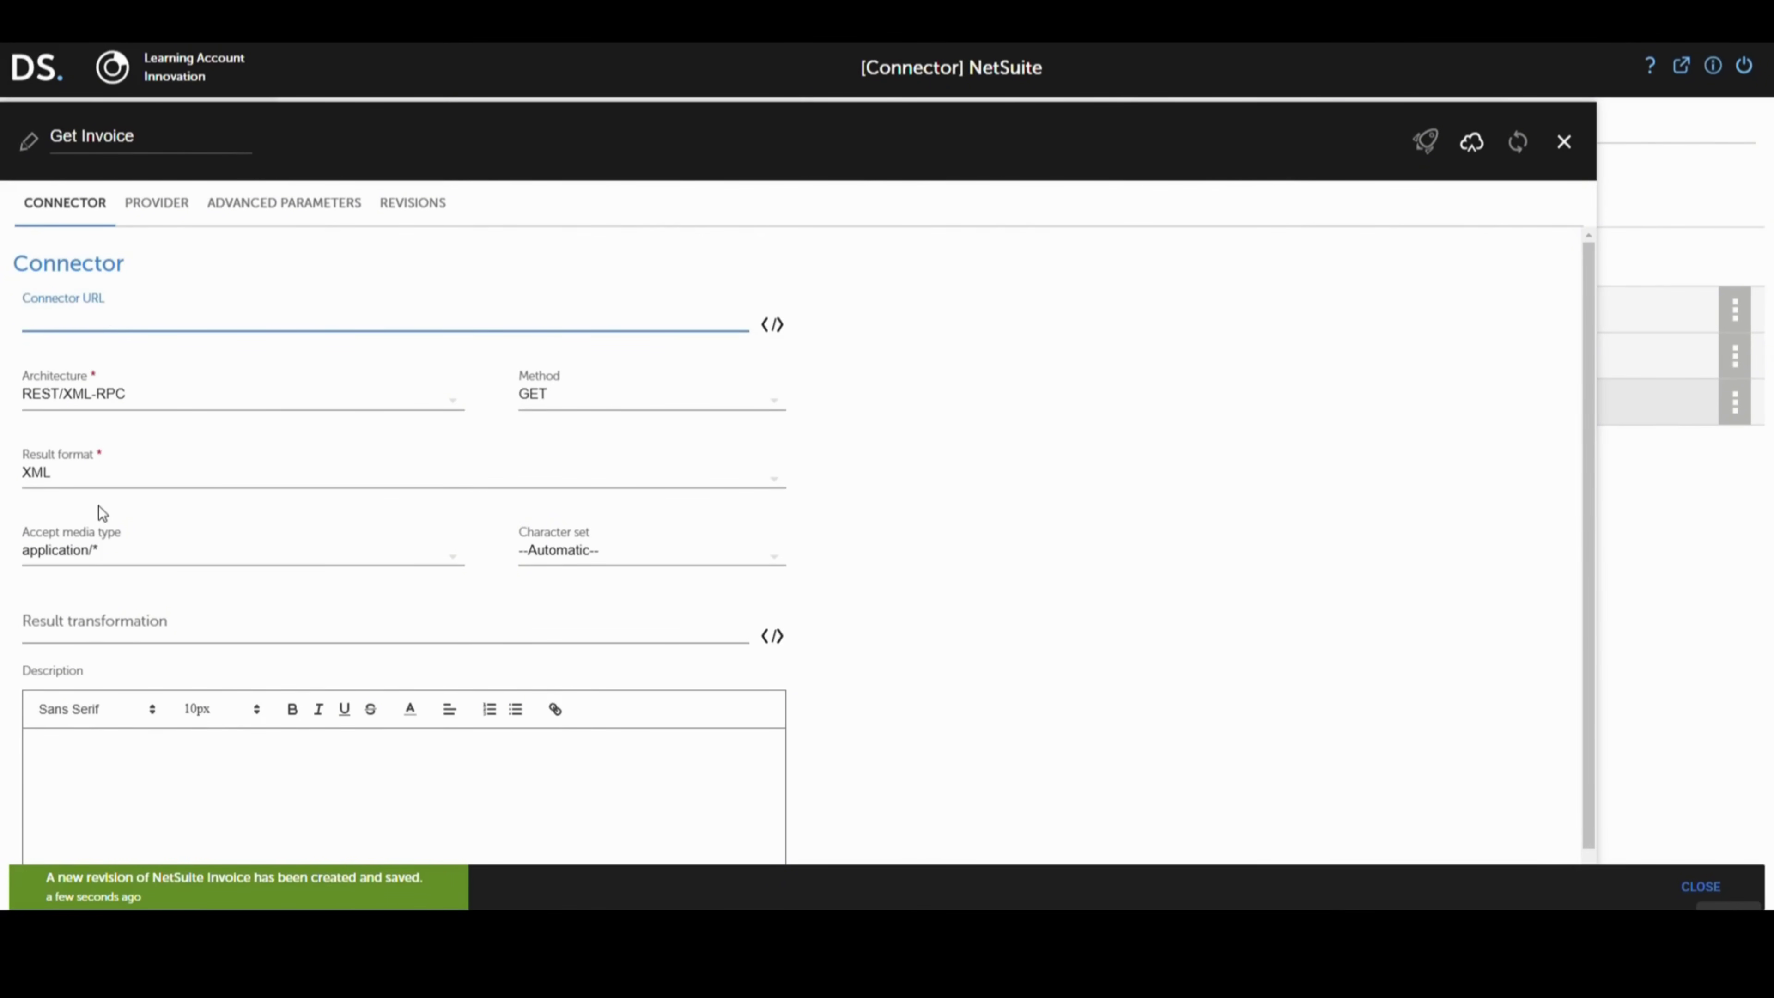
type("invoice/${invoice_number}")
left_click_drag(31, 326, 200, 328)
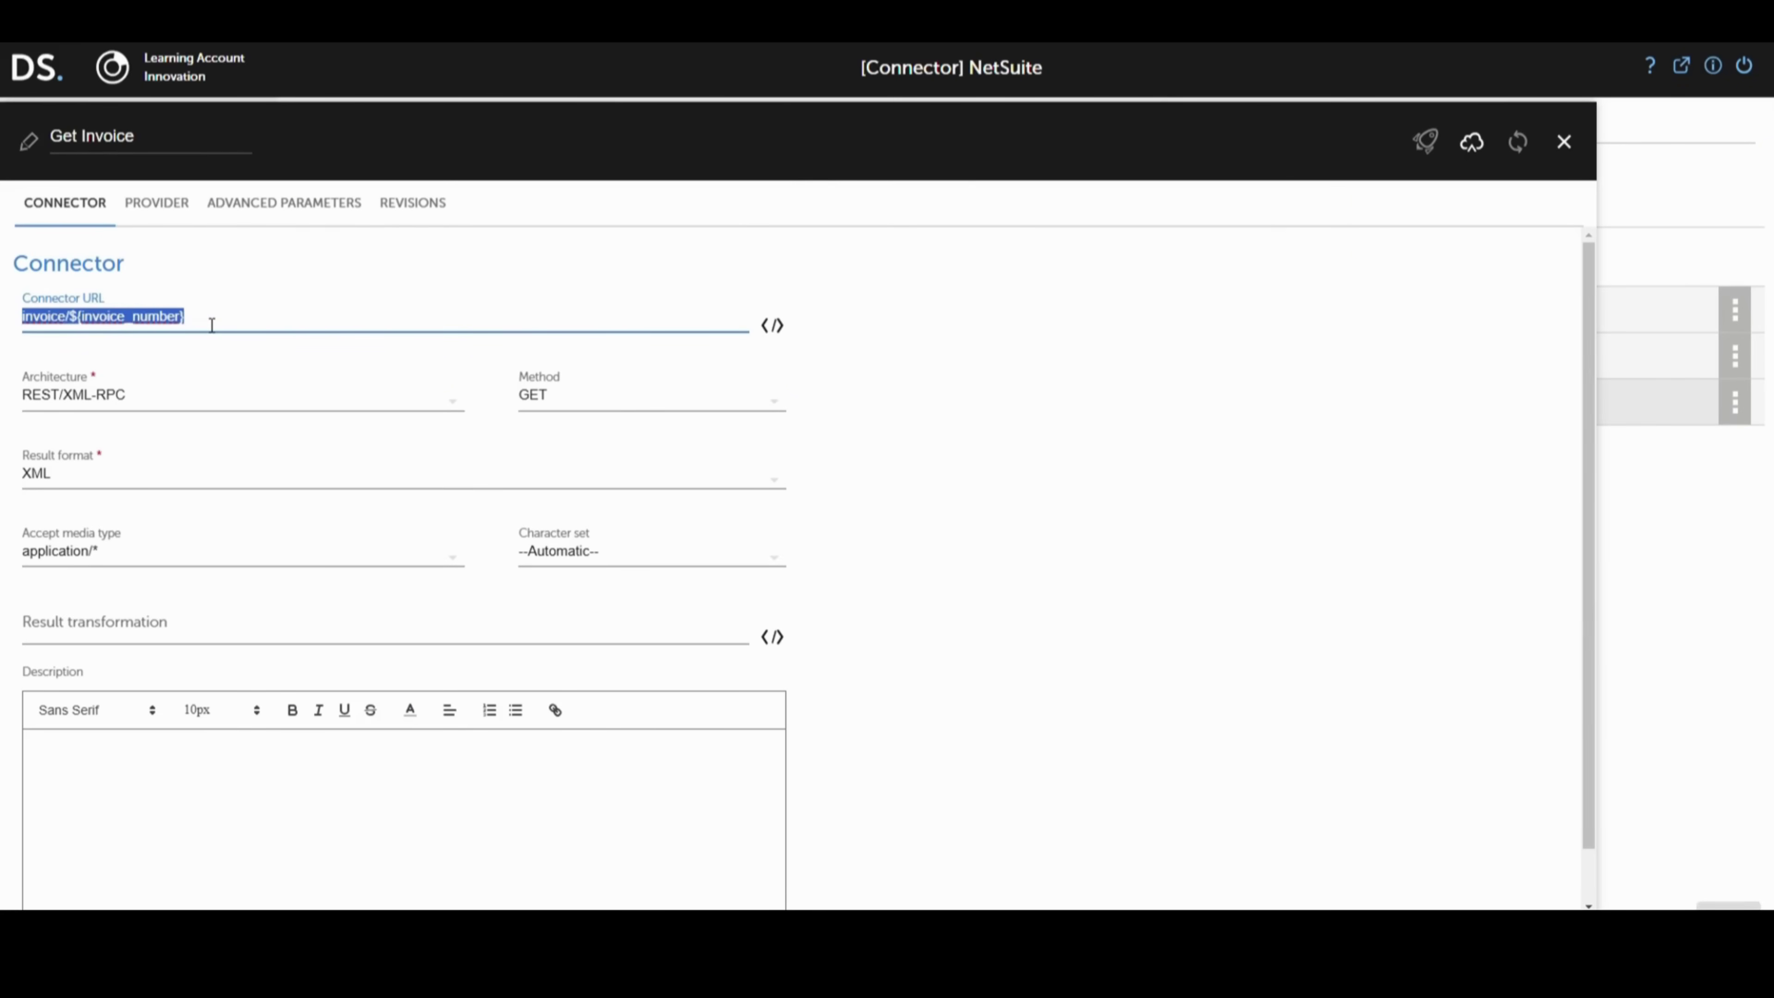
left_click(211, 325)
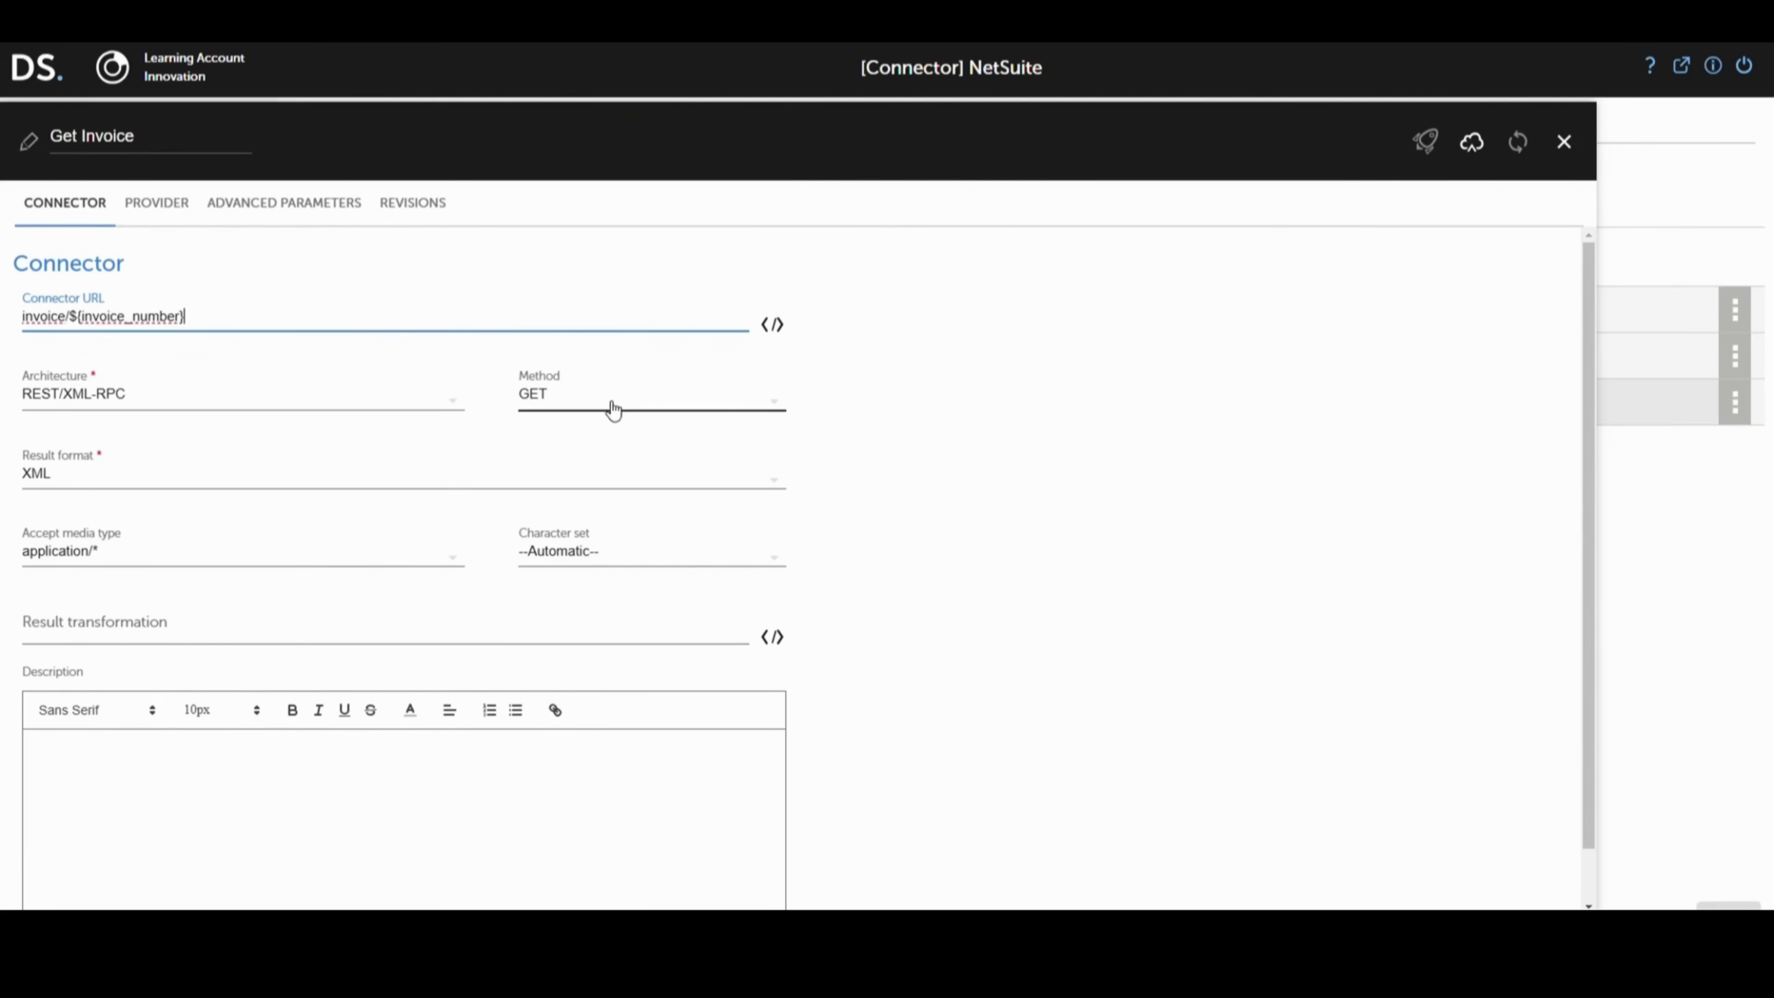
left_click(200, 473)
left_click(127, 555)
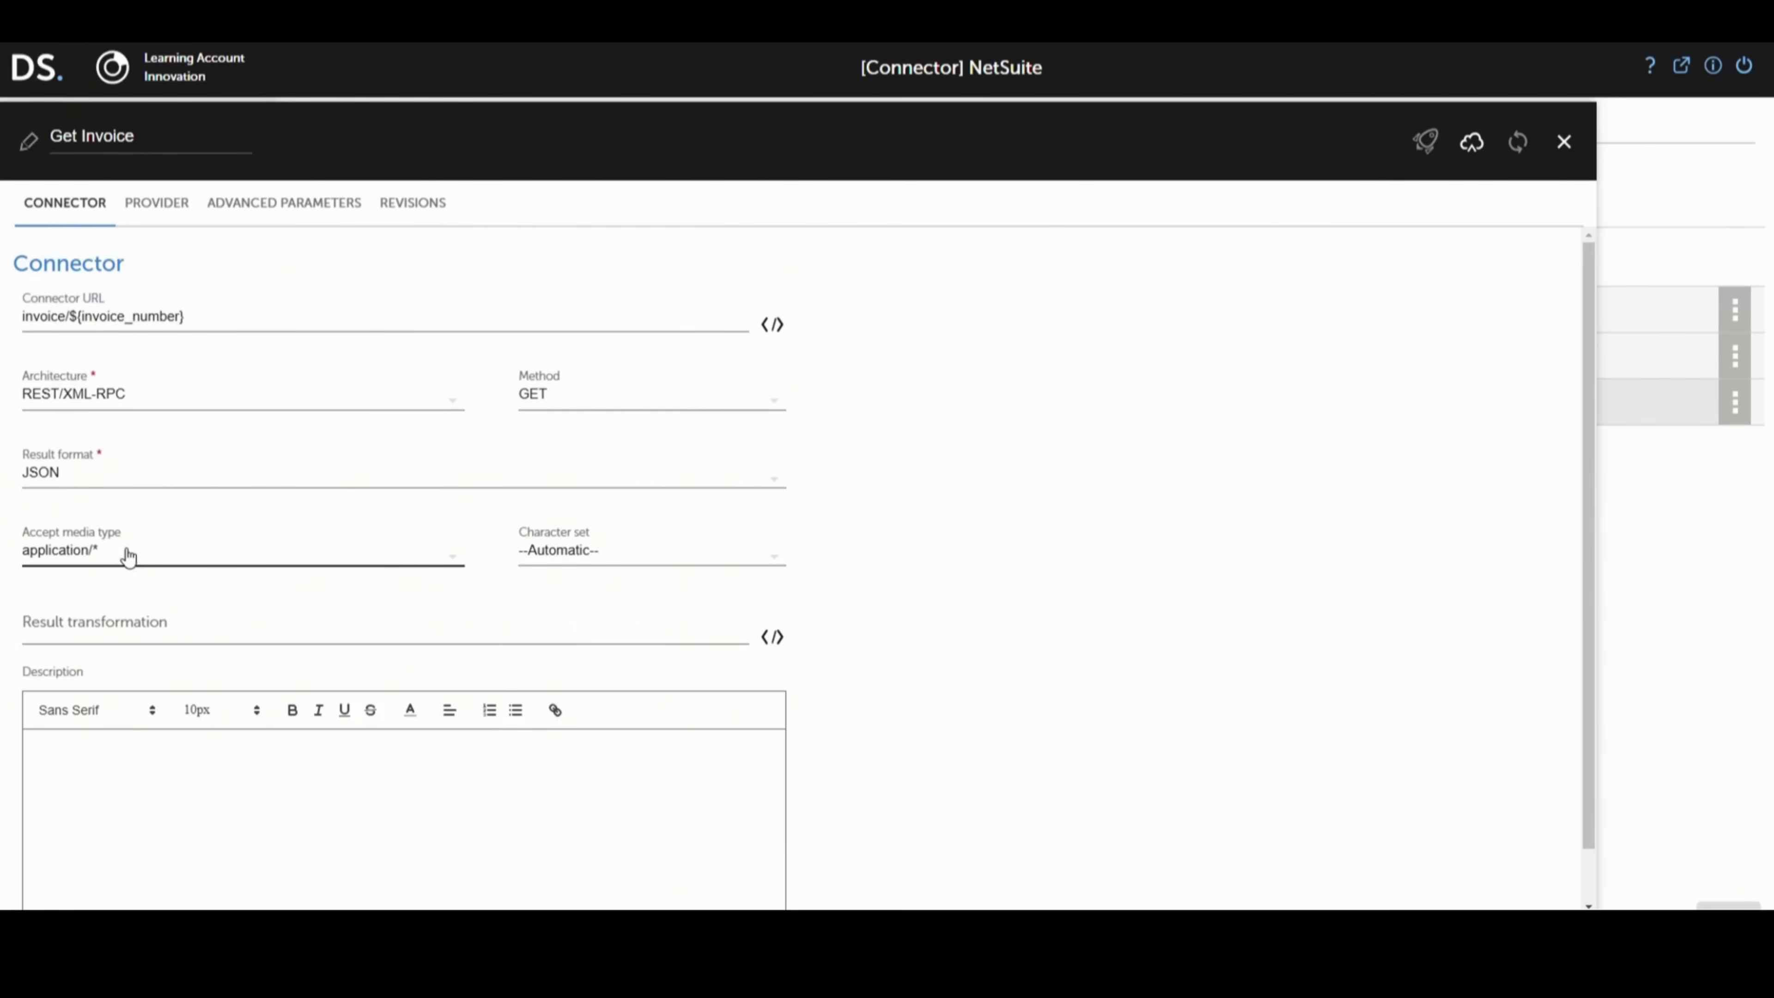
left_click(178, 570)
left_click(179, 568)
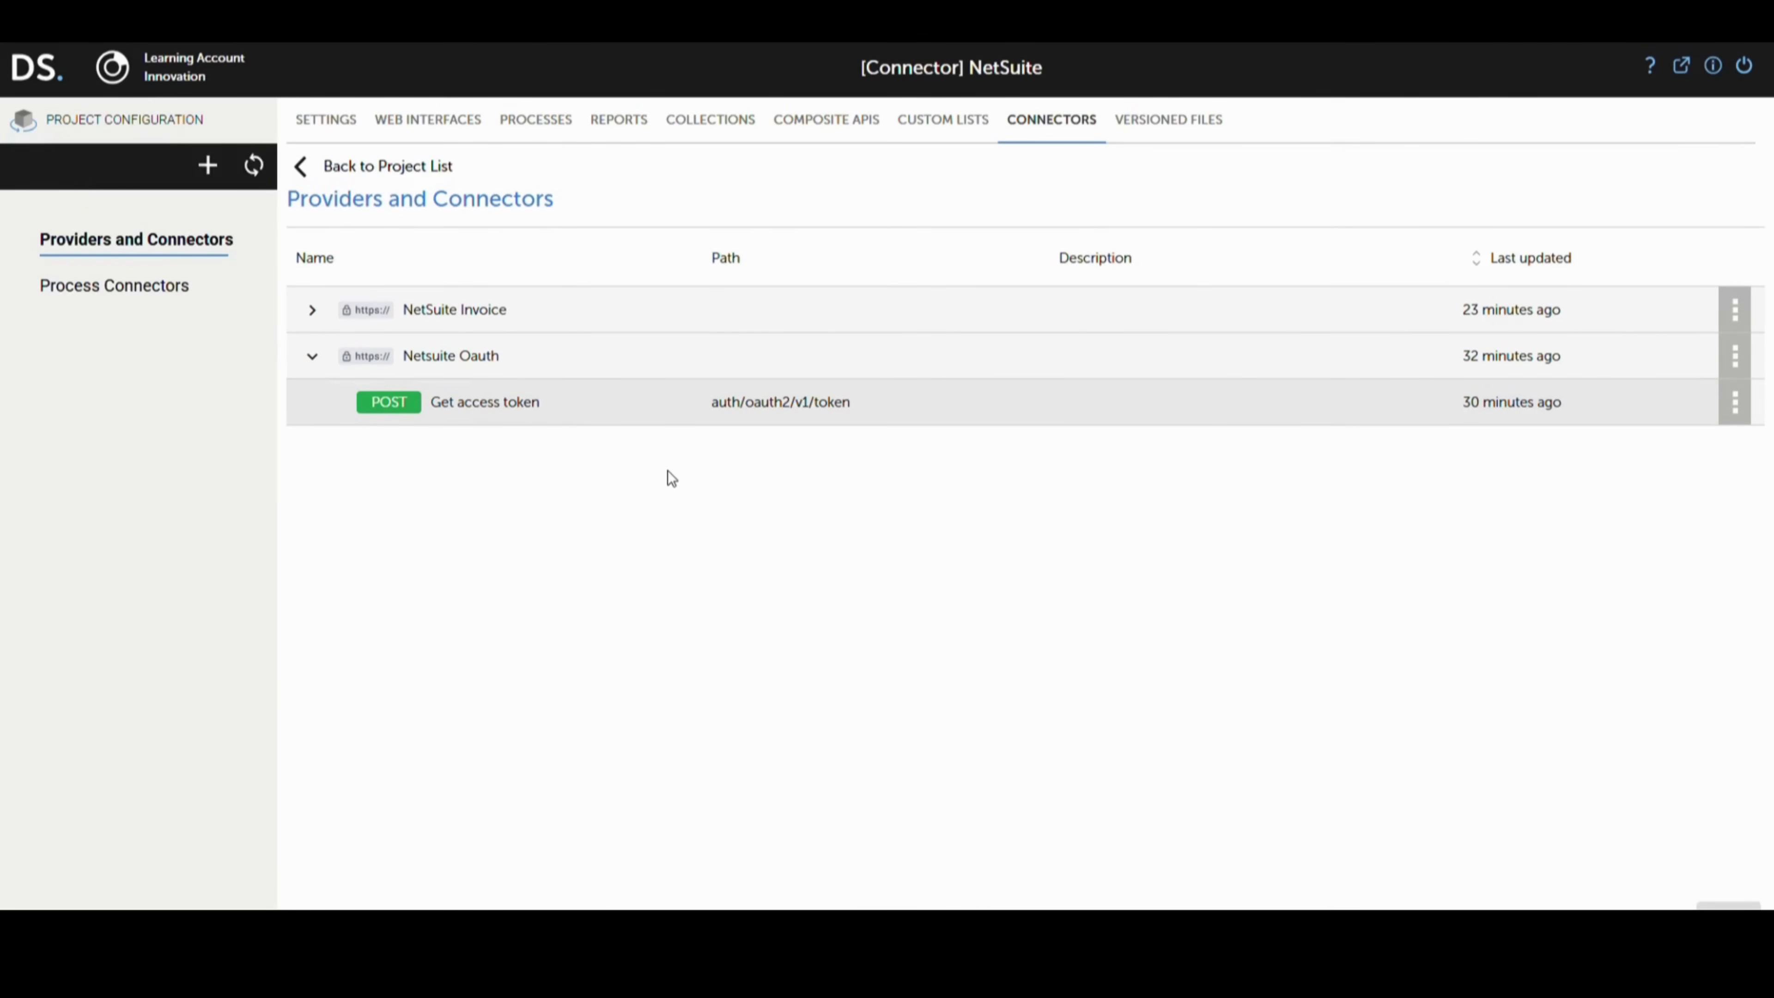
Step: Test-launch the Get access token connector with the signed token pasted as the jwt variable's value, and select the returned access token
left_click(481, 413)
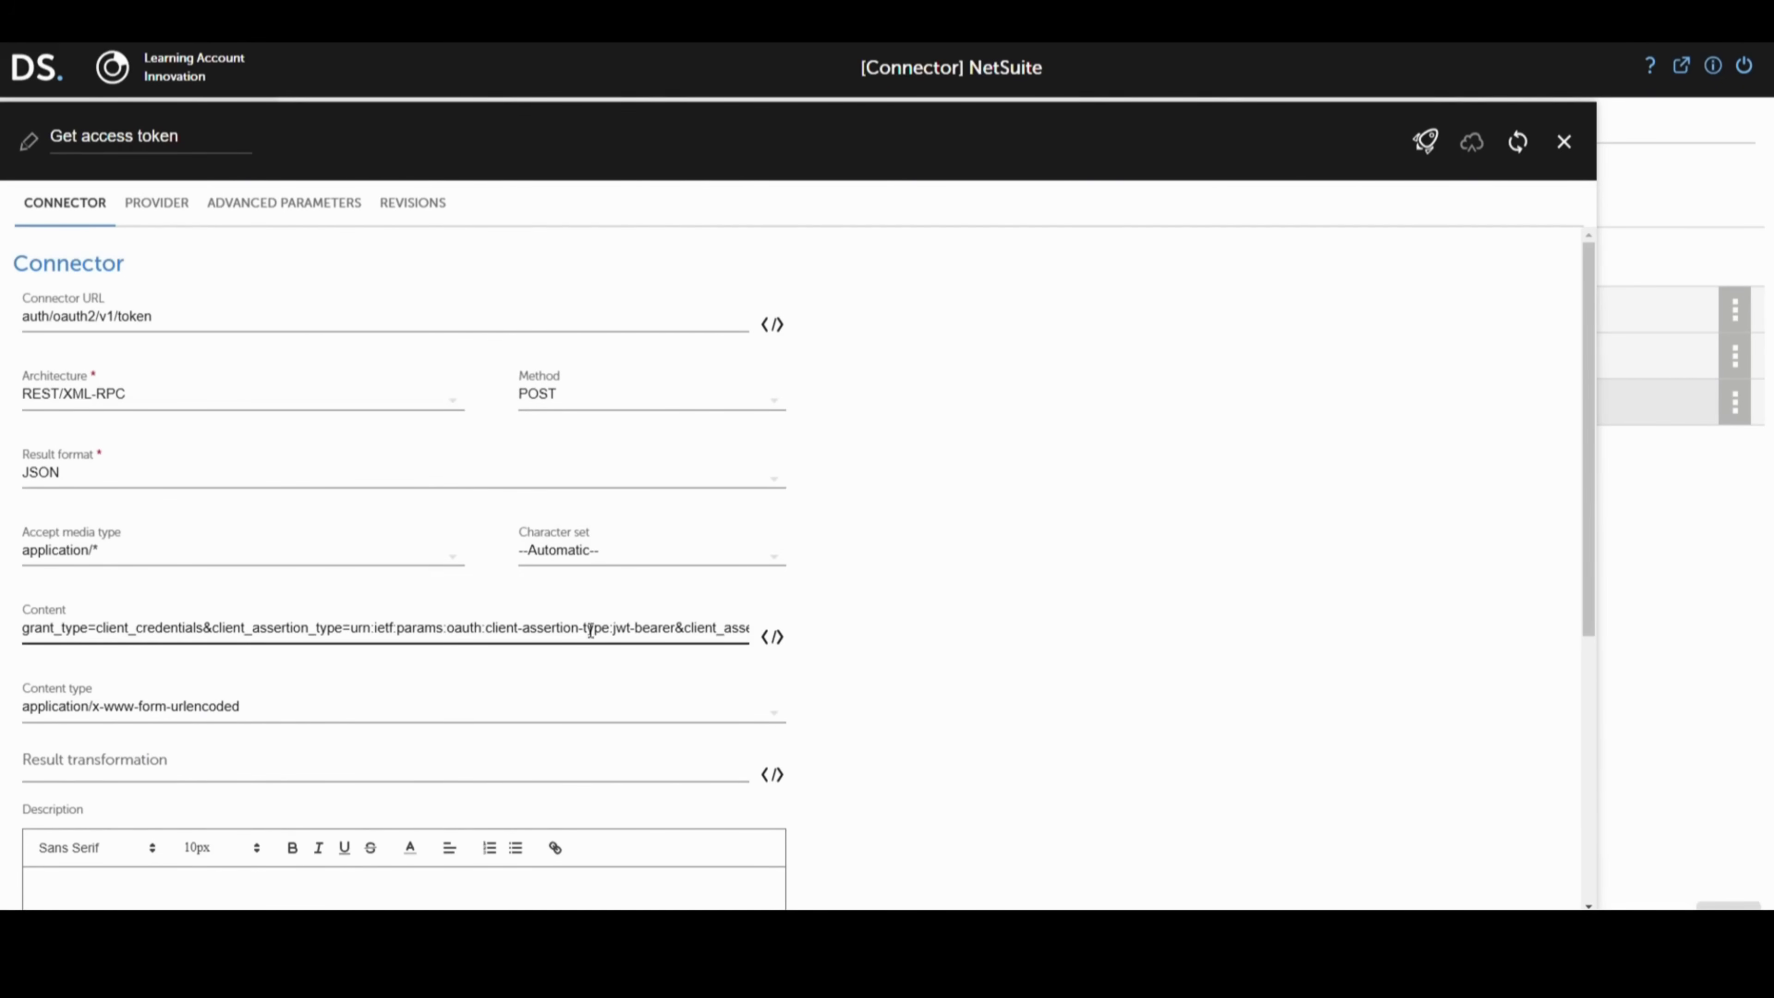
left_click(1431, 141)
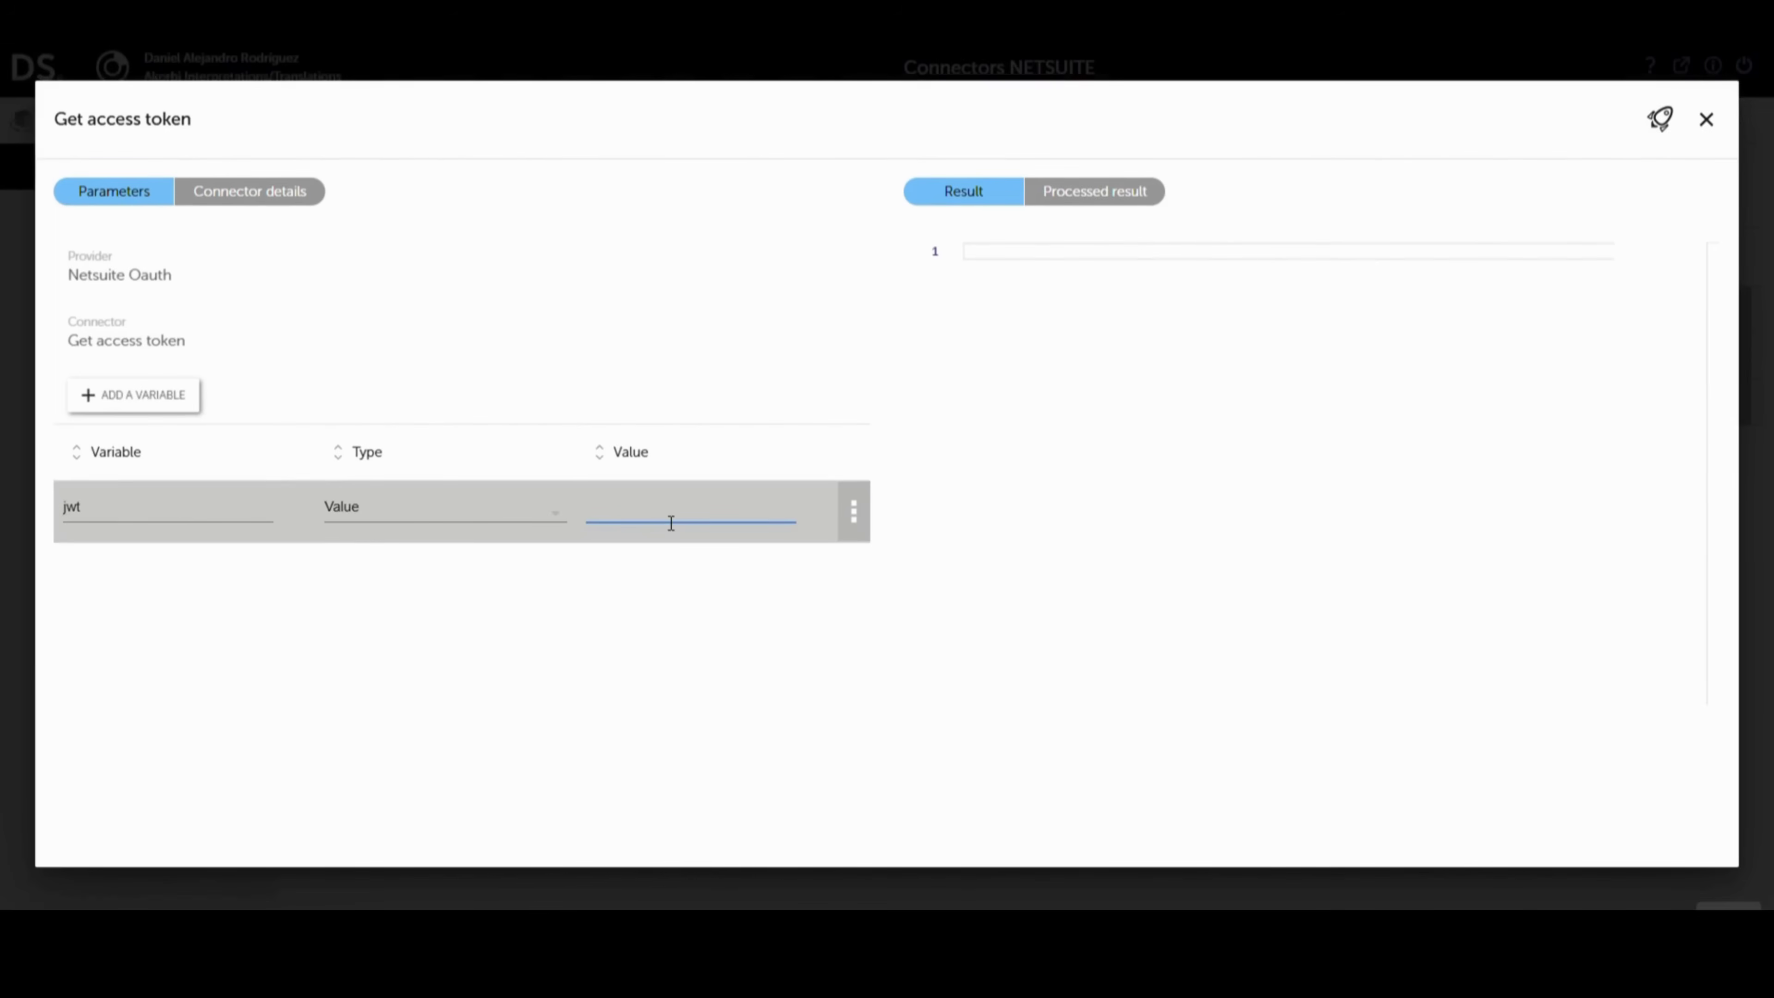
left_click(664, 518)
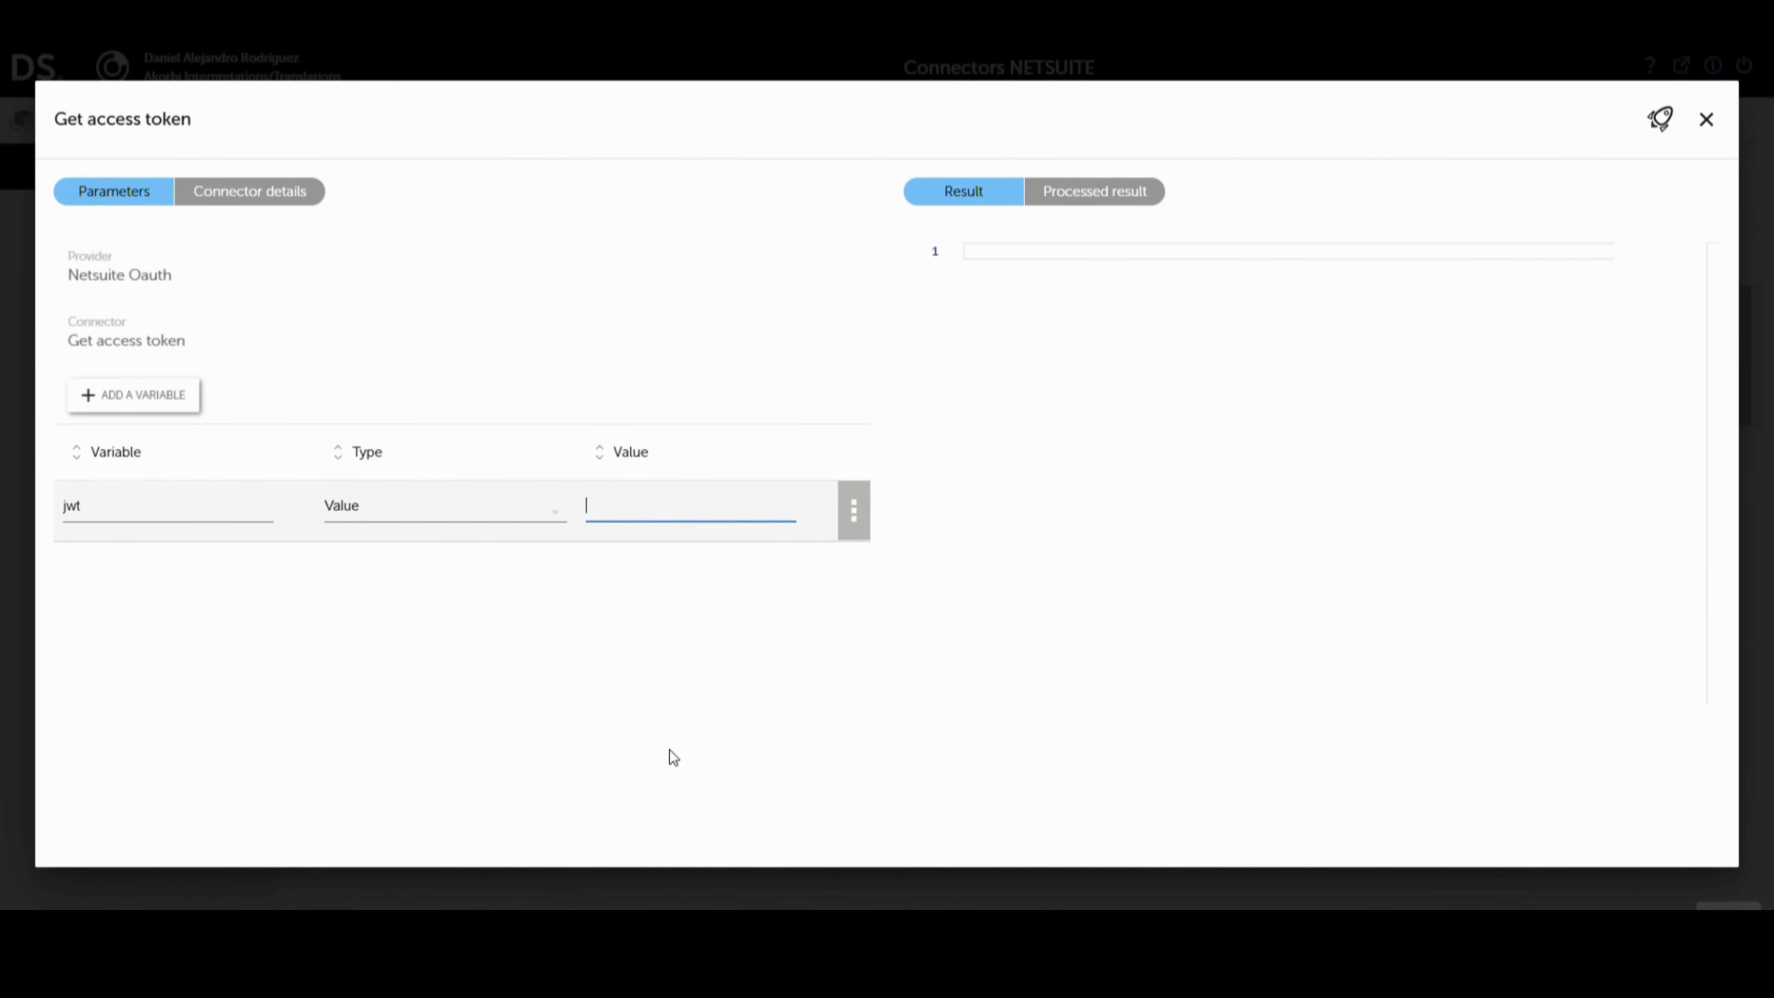
key("ctrl+v")
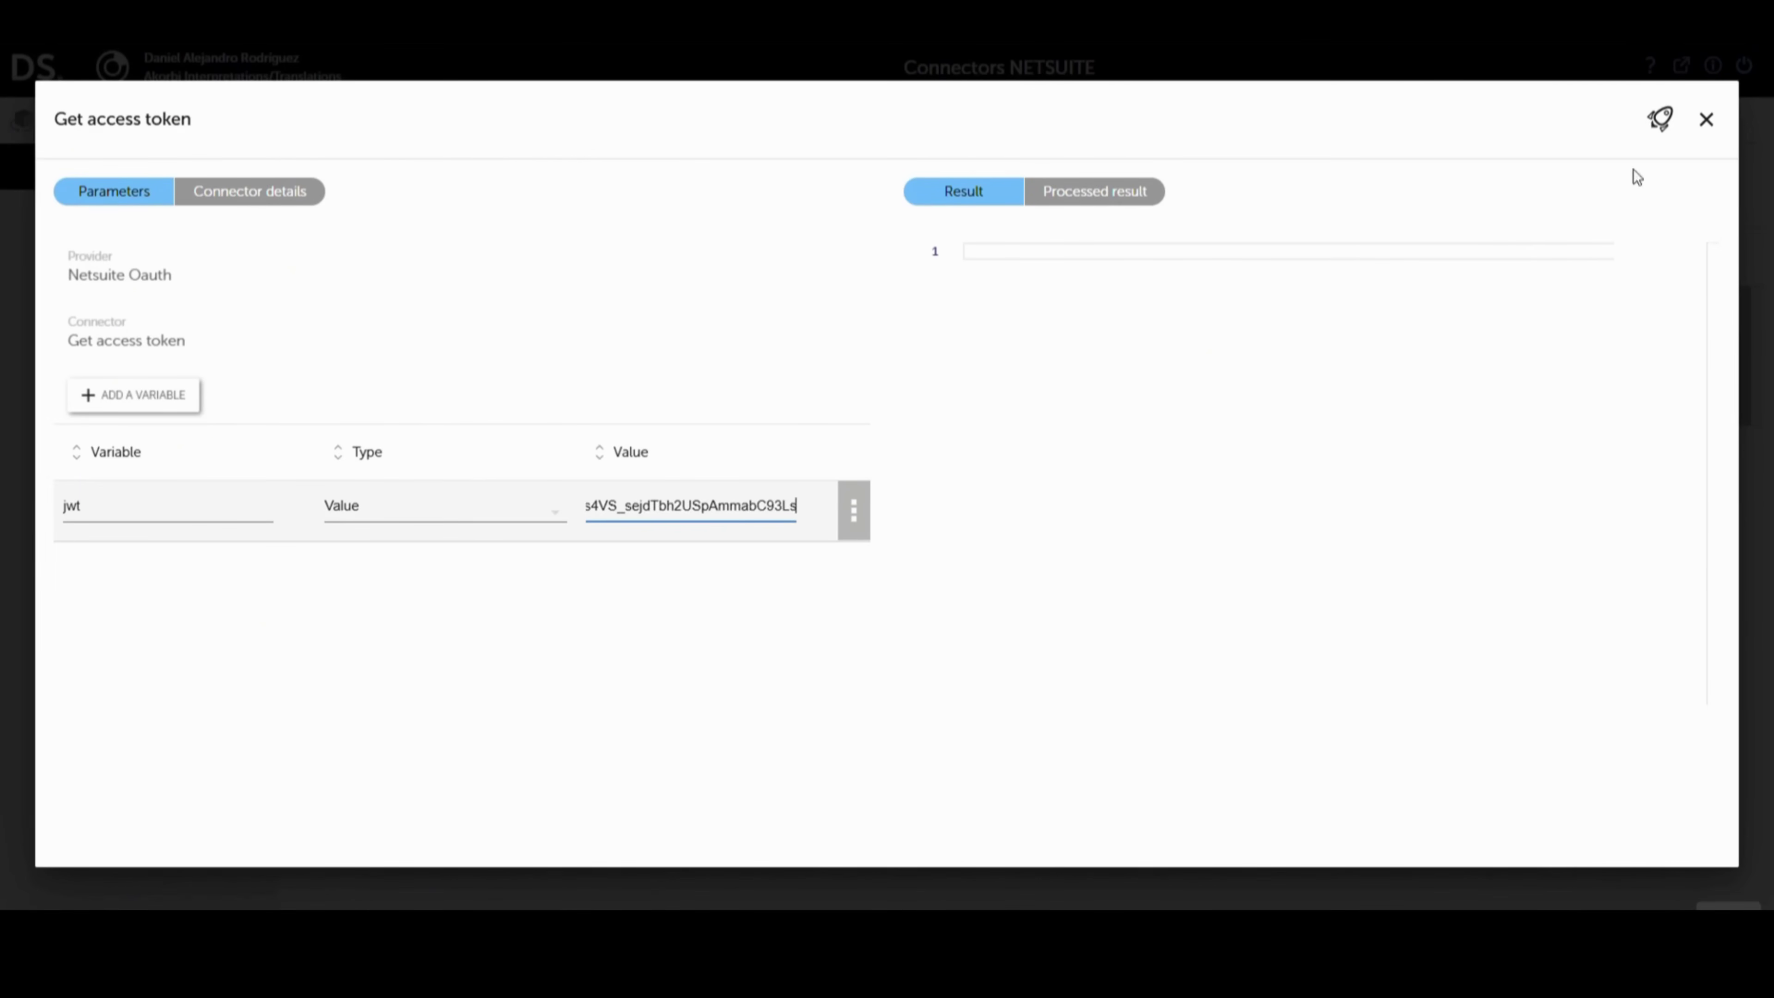
left_click(1660, 118)
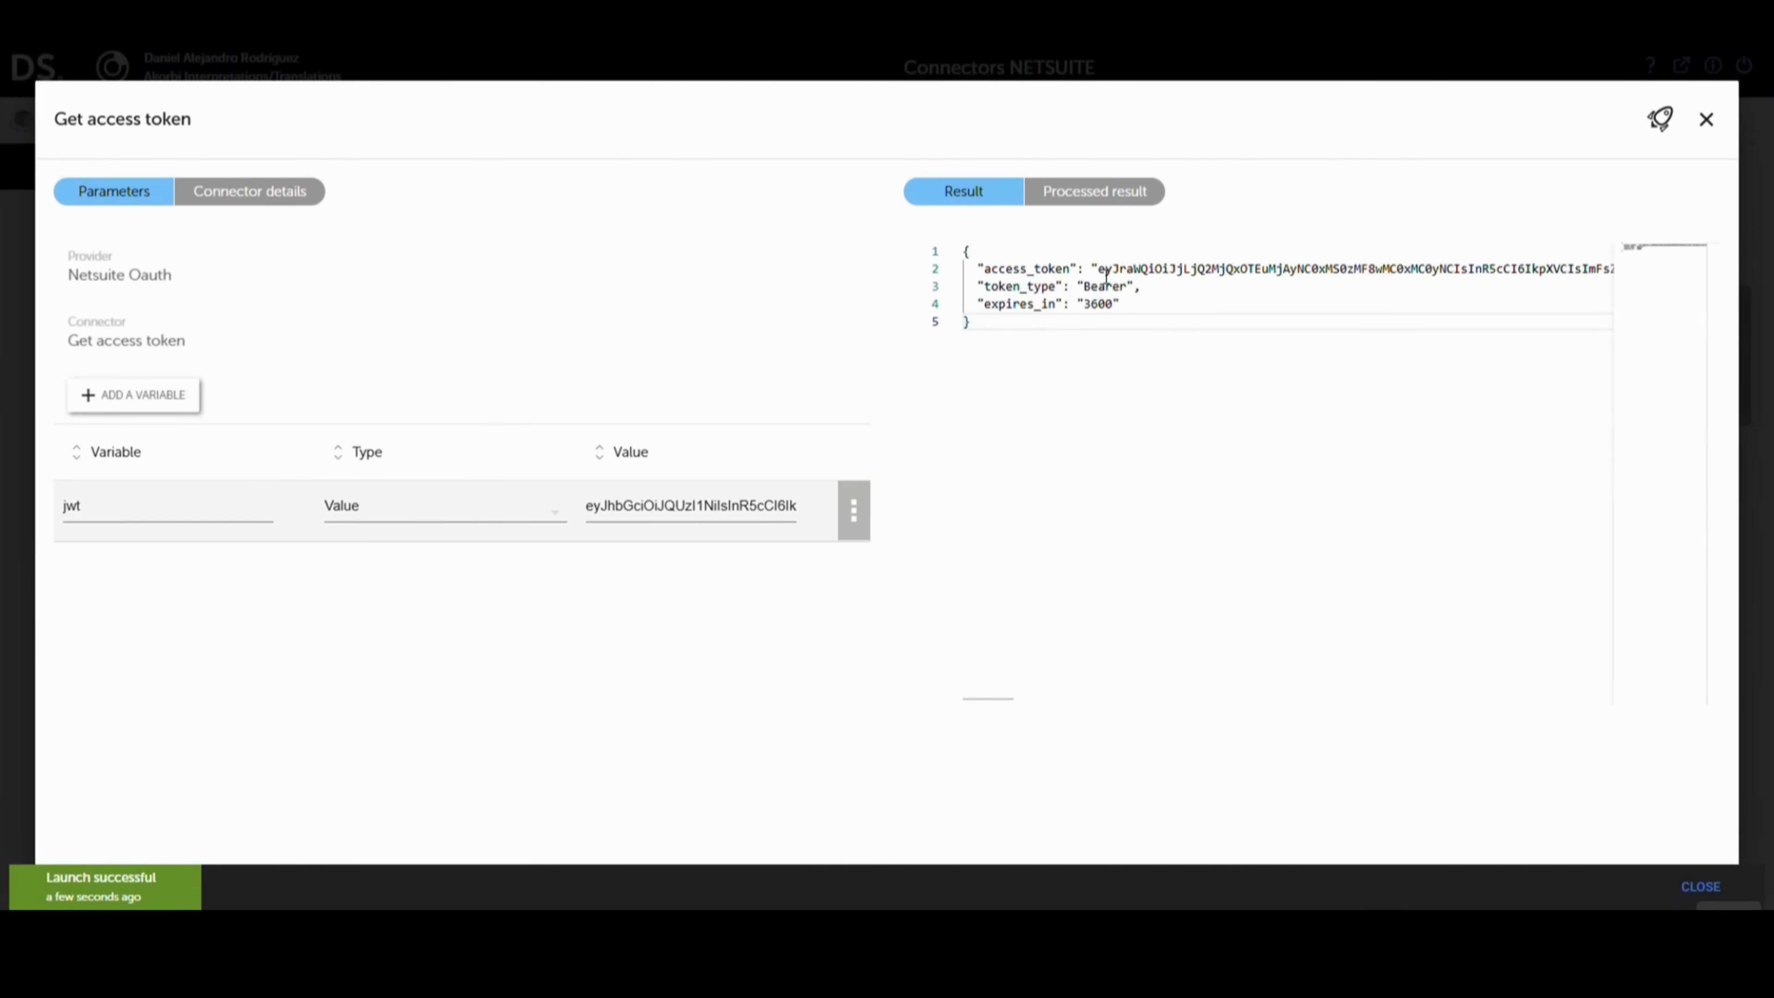
left_click_drag(1105, 275, 1600, 271)
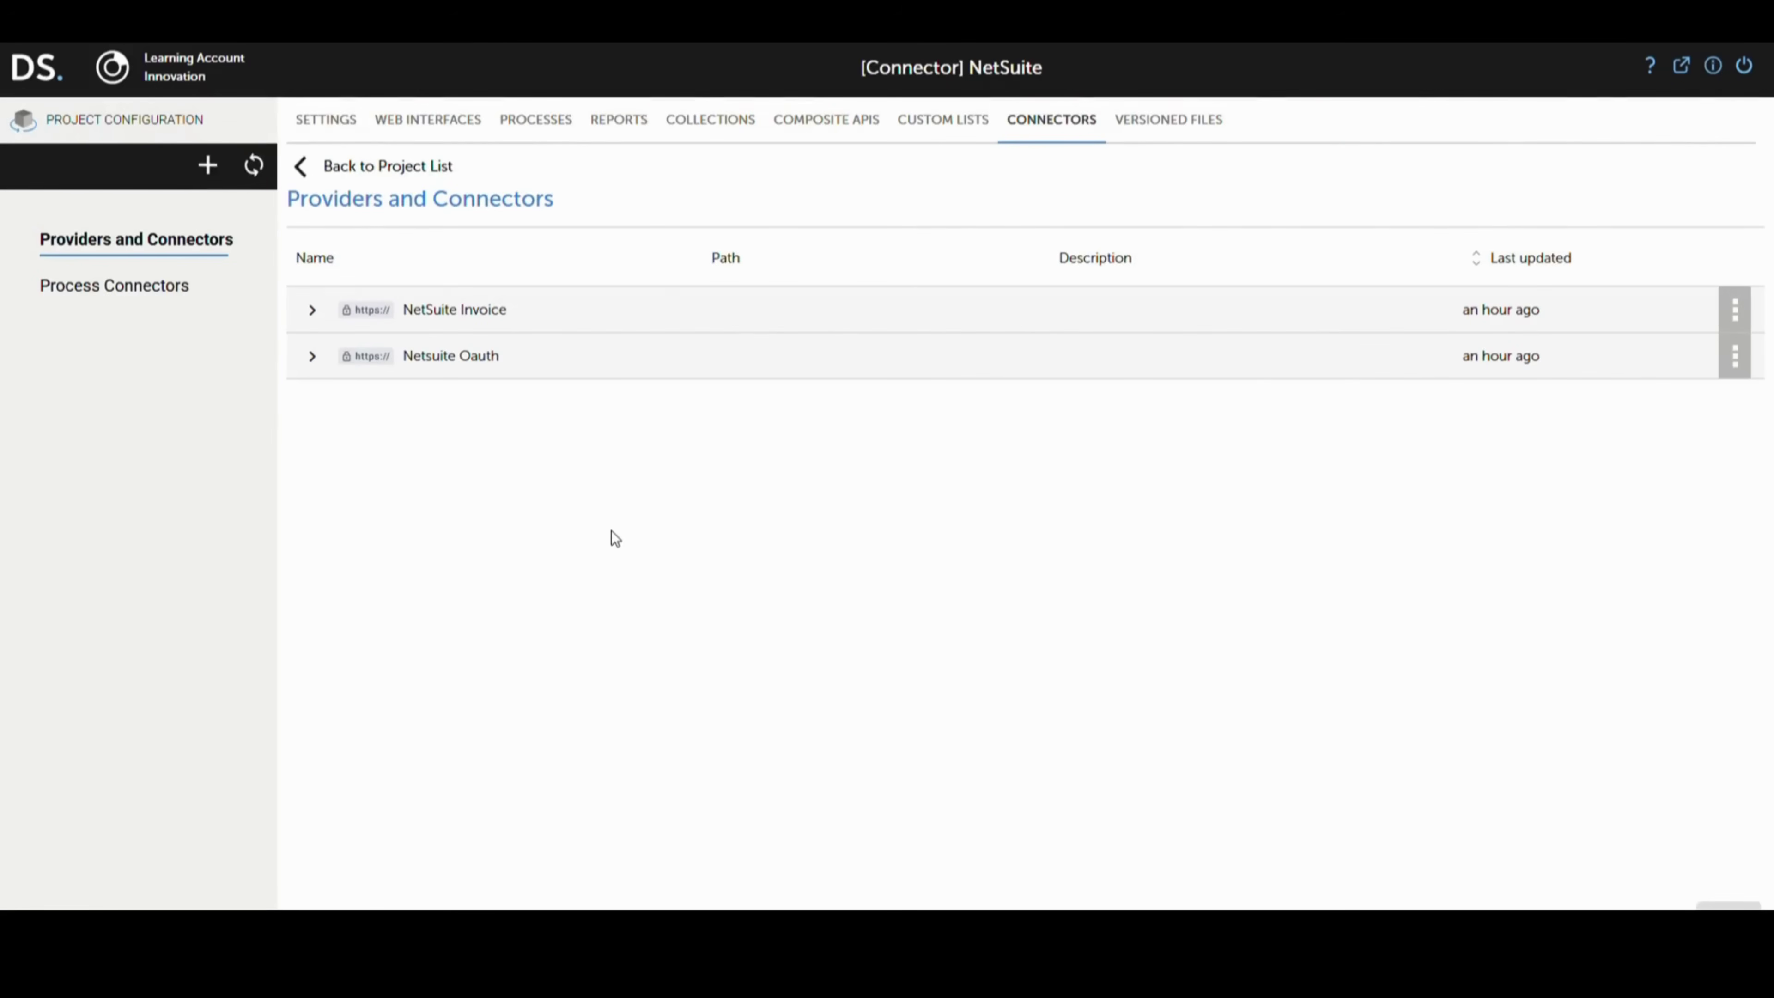
Step: Test-launch the Get Invoice connector with the access token pasted into netsuite_access_token and an invoice number entered in invoice_number
left_click(312, 309)
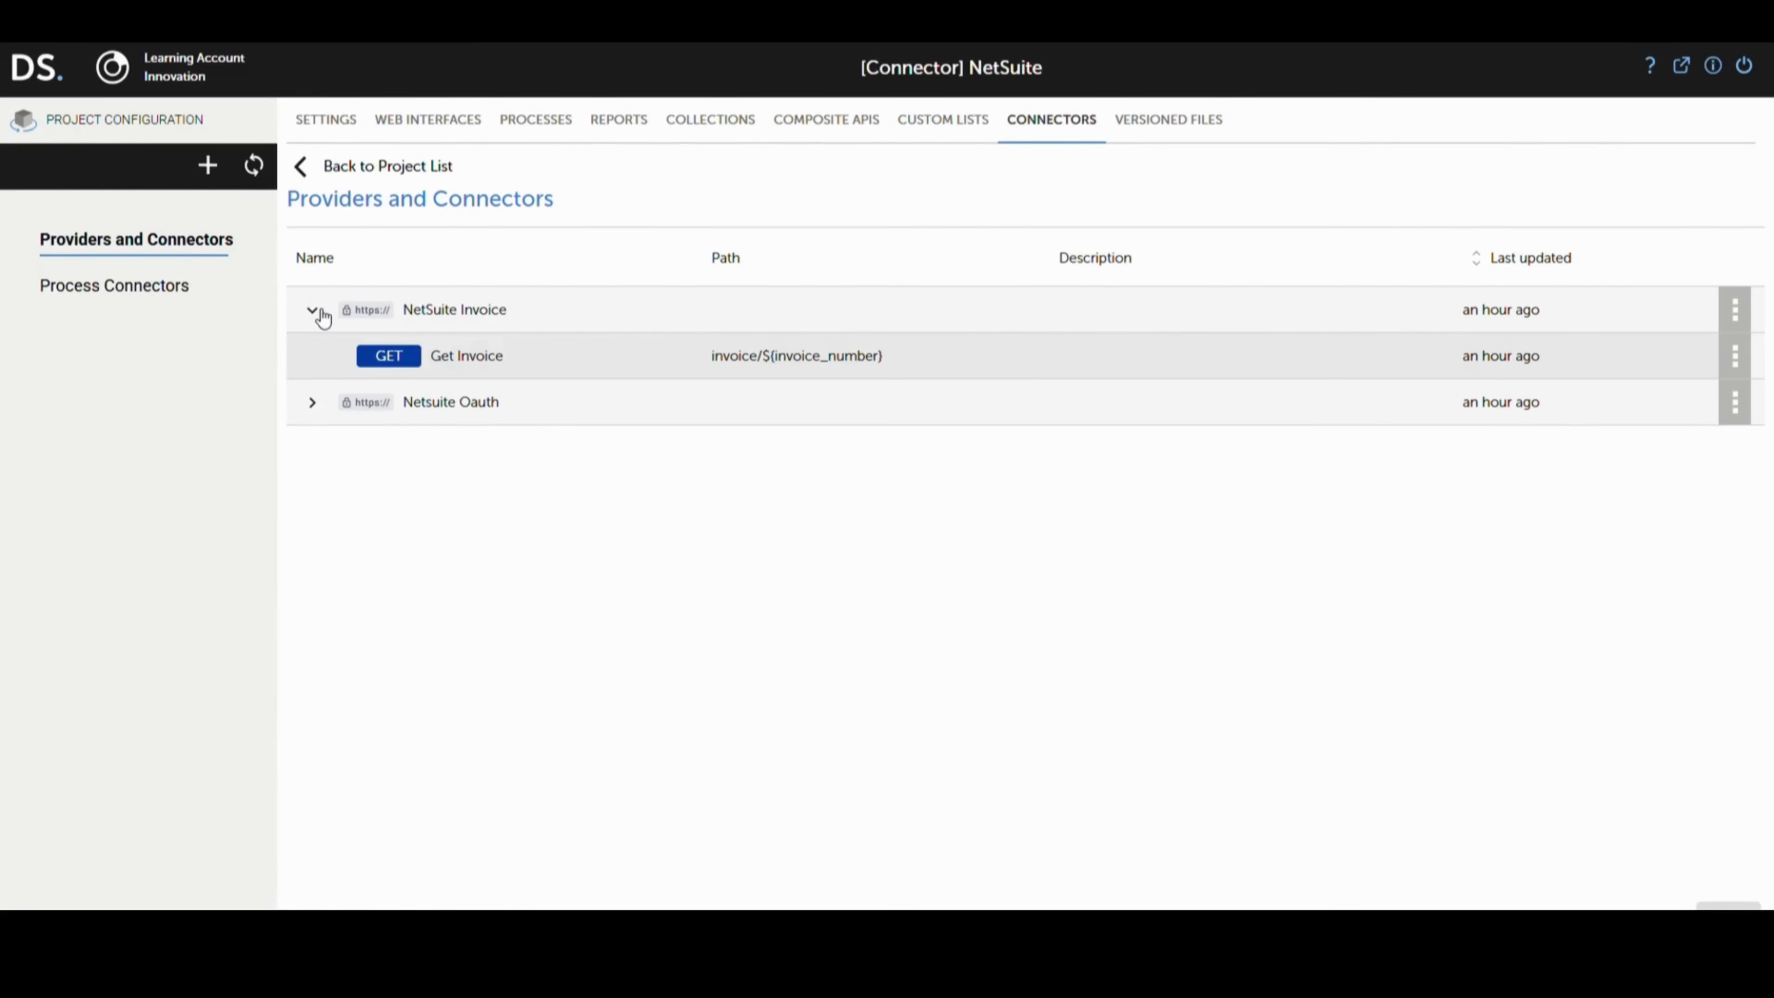
left_click(487, 362)
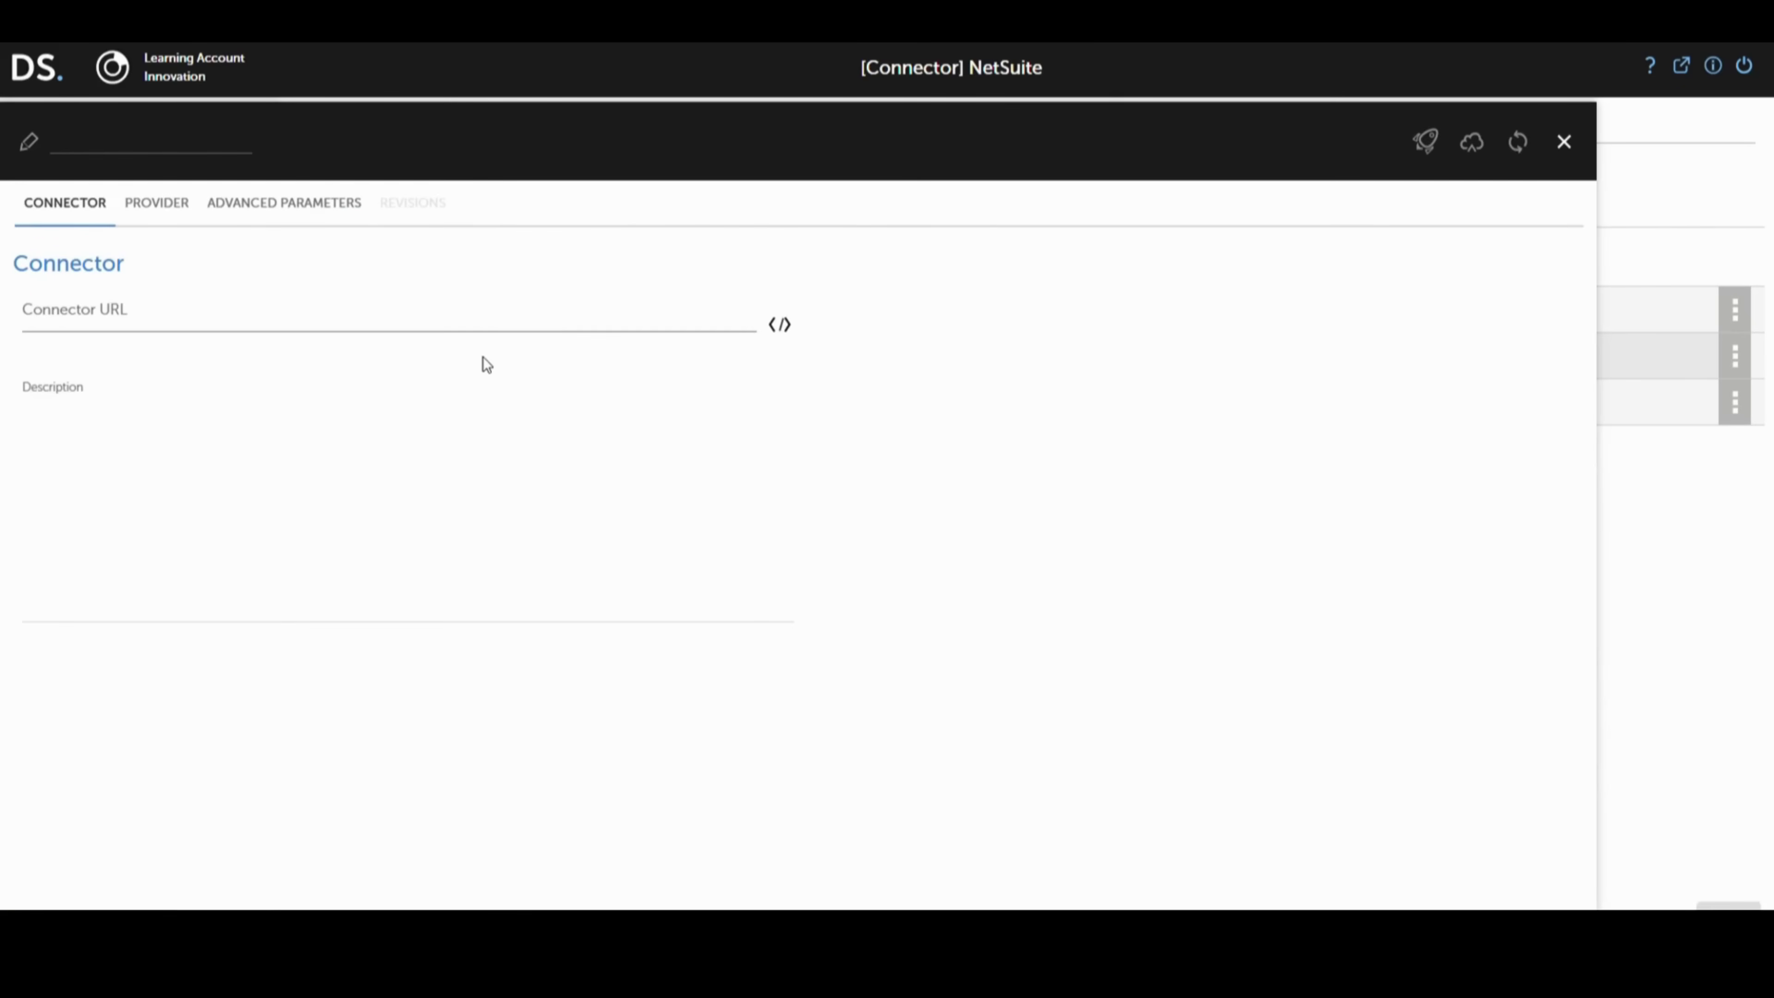
left_click(1426, 146)
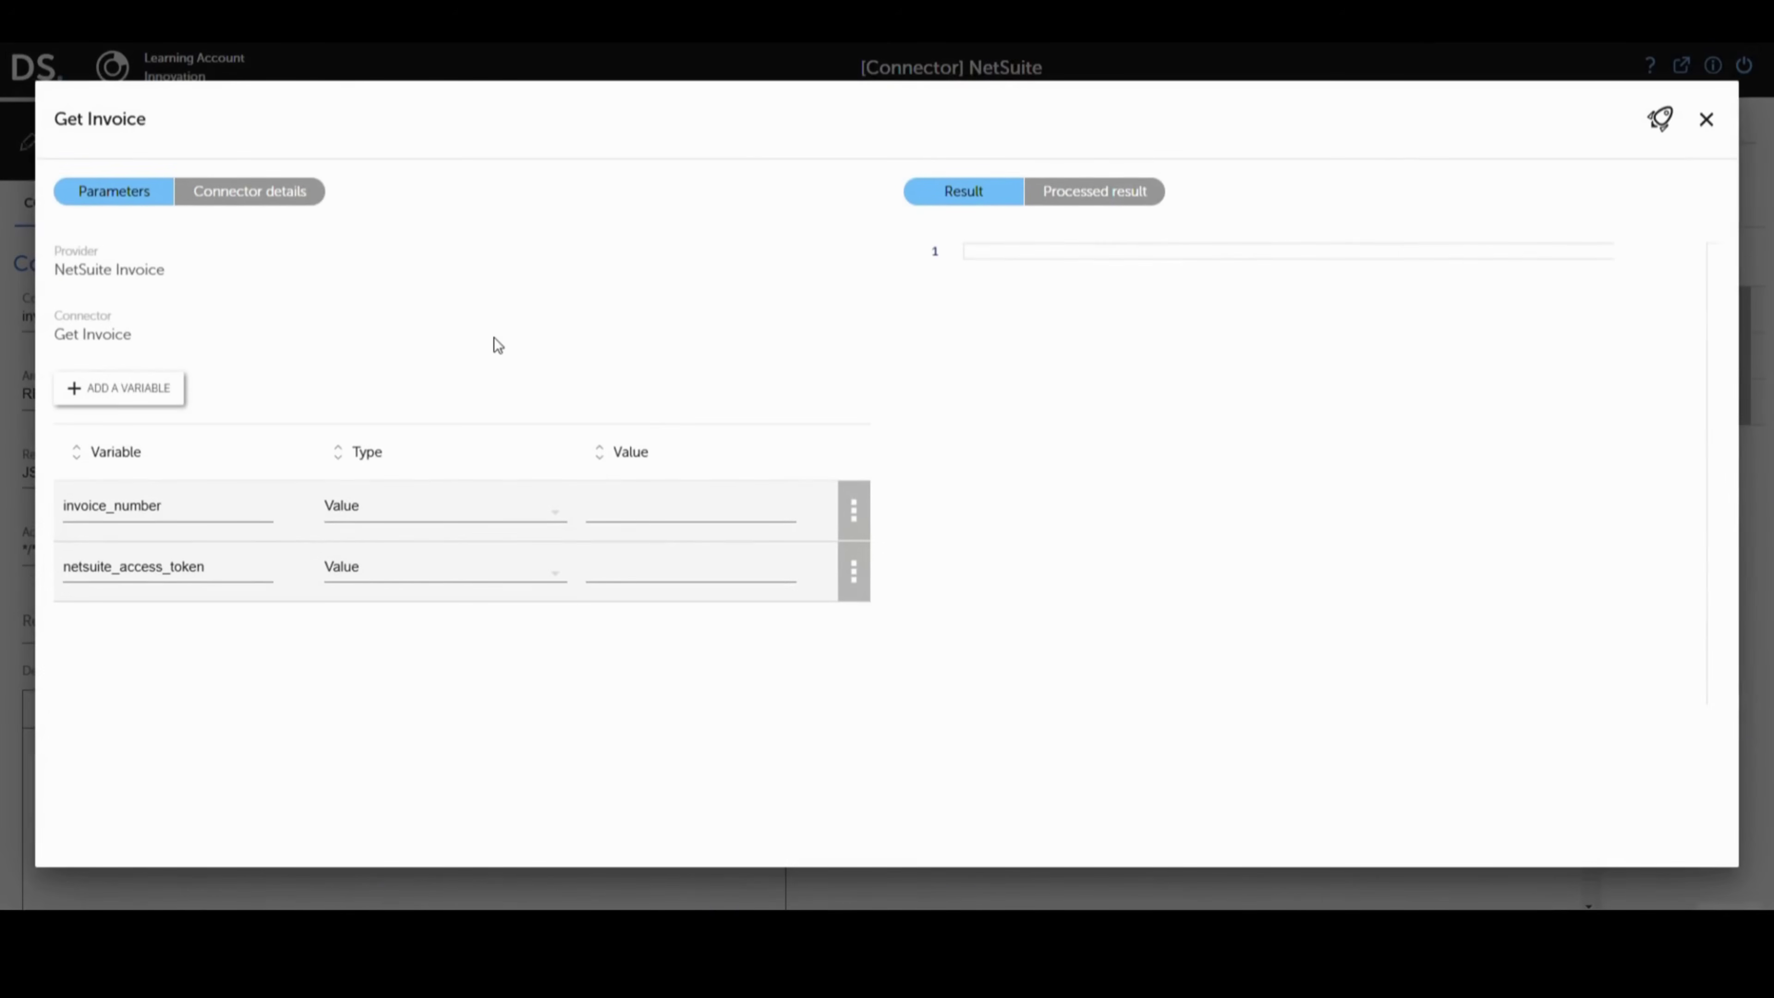
left_click(626, 586)
key("ctrl+v")
left_click(633, 524)
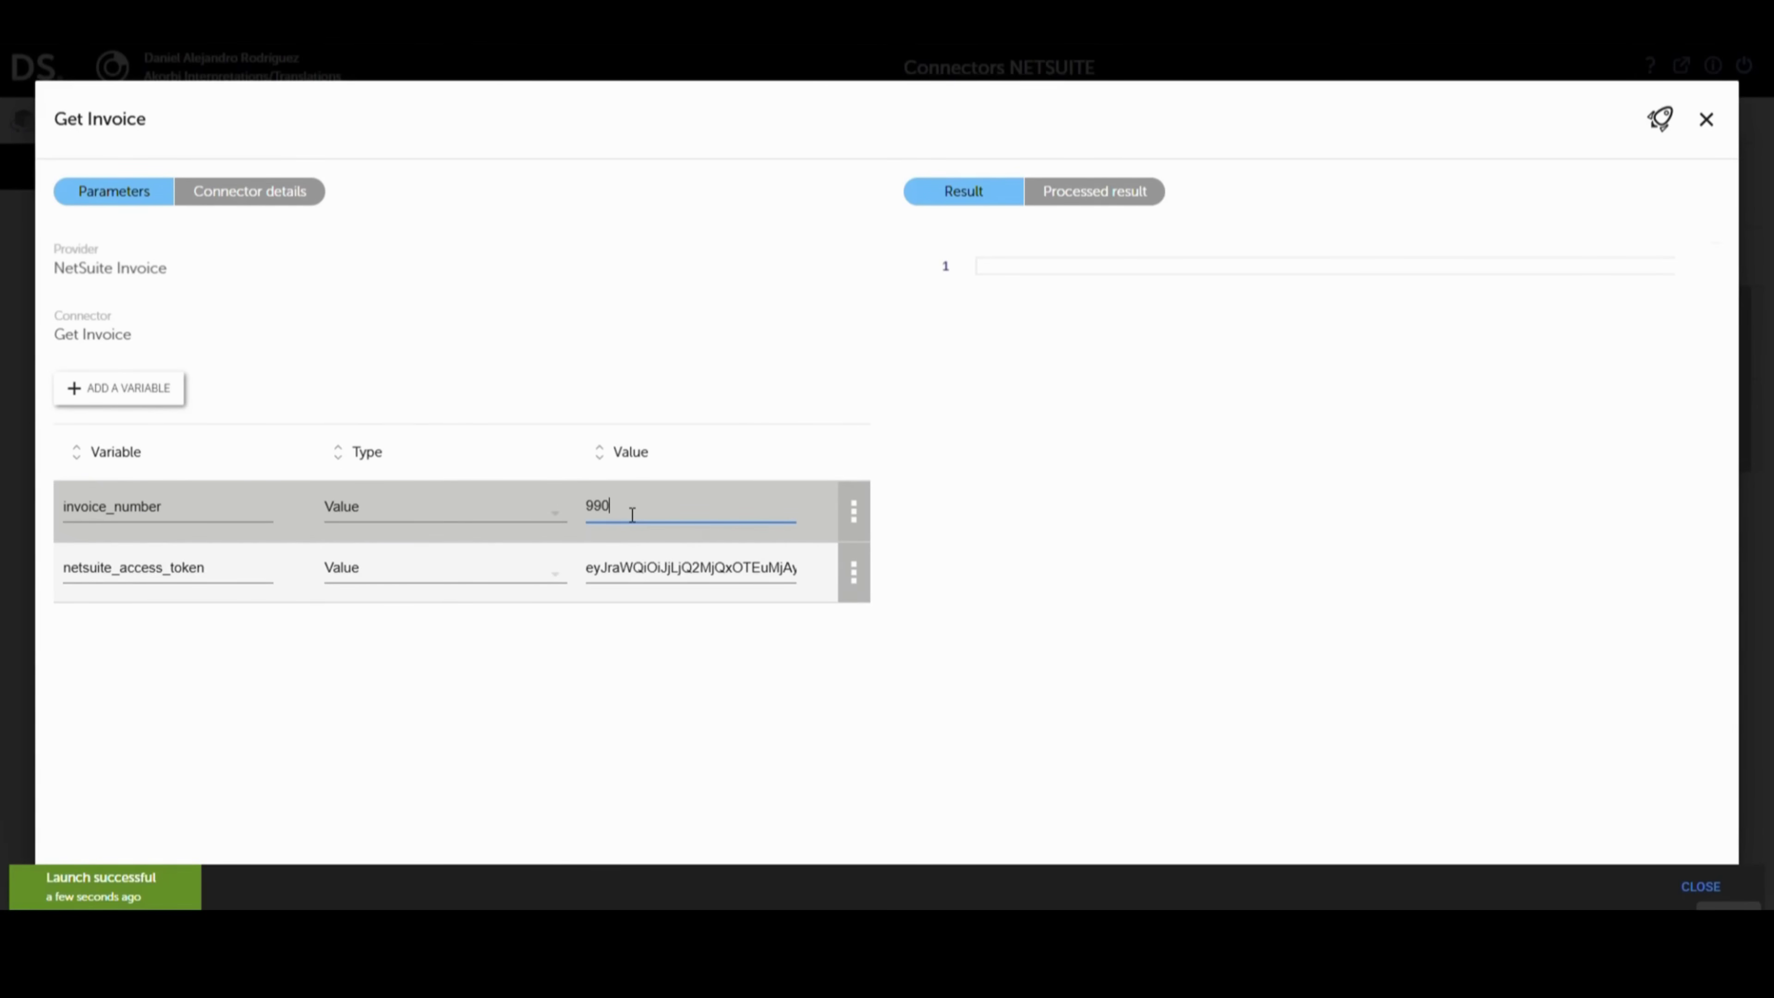
type("40")
left_click(1671, 124)
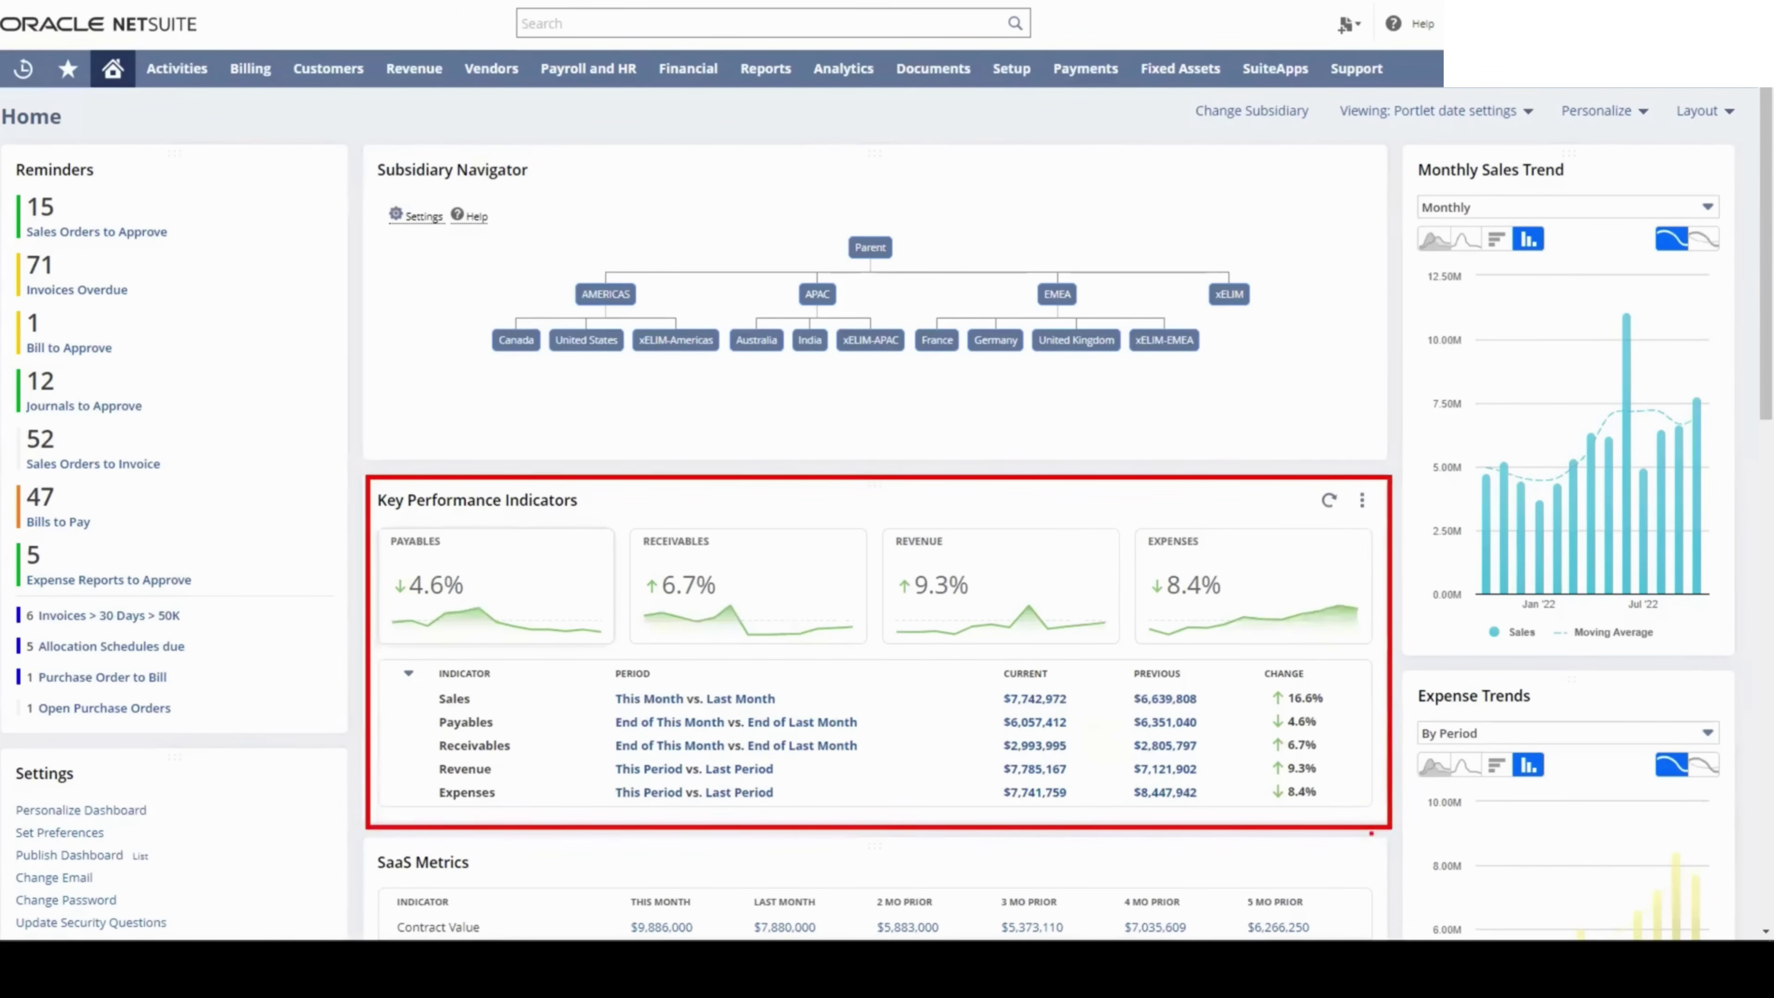
scroll(772, 381, "down", 5)
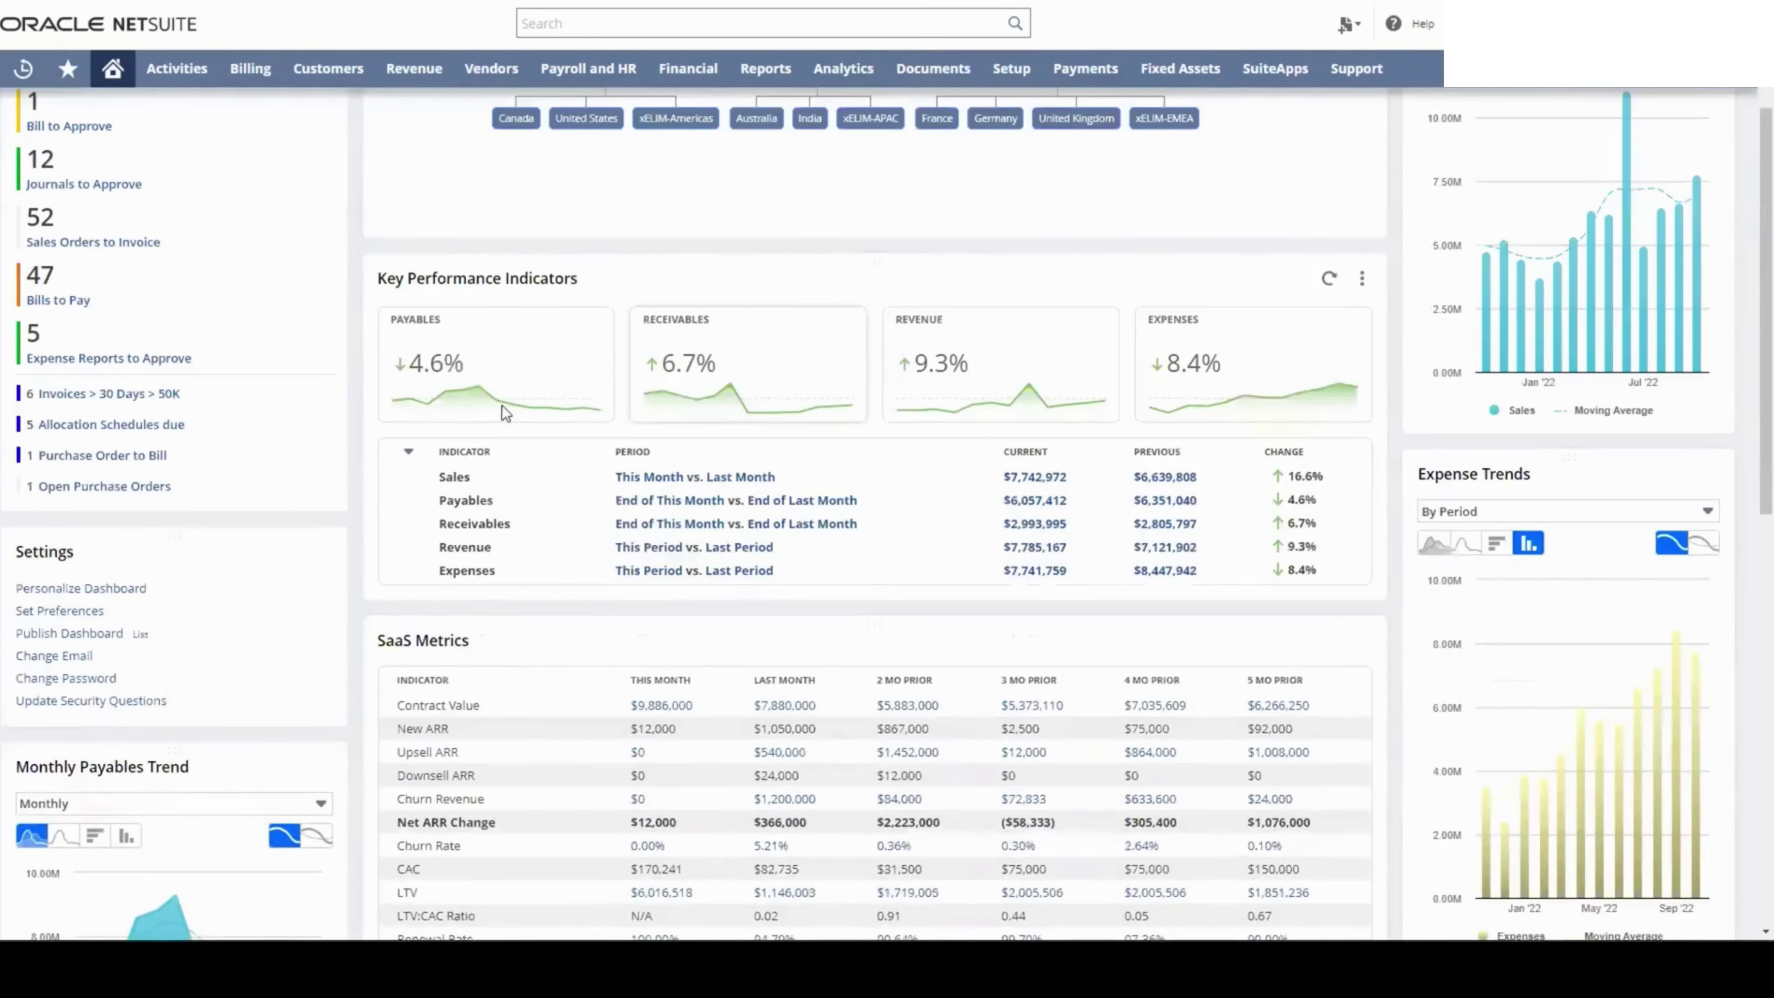